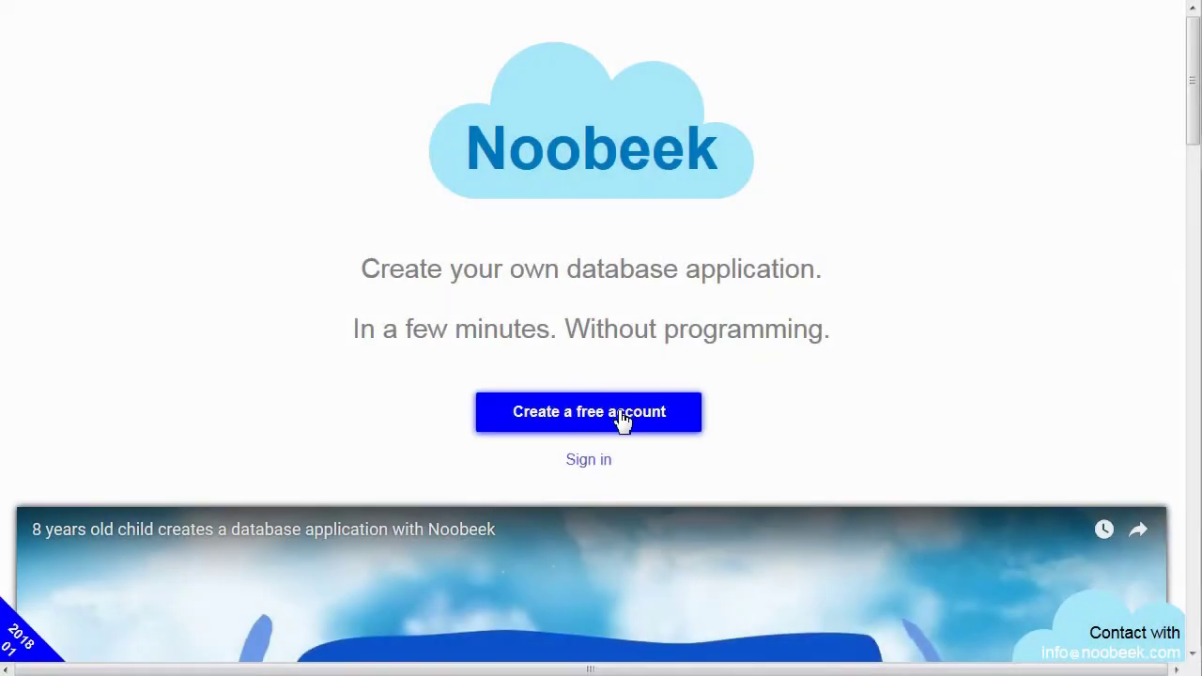
# Step: Start signing up for a free Noobeek account from the home page
pyautogui.click(623, 419)
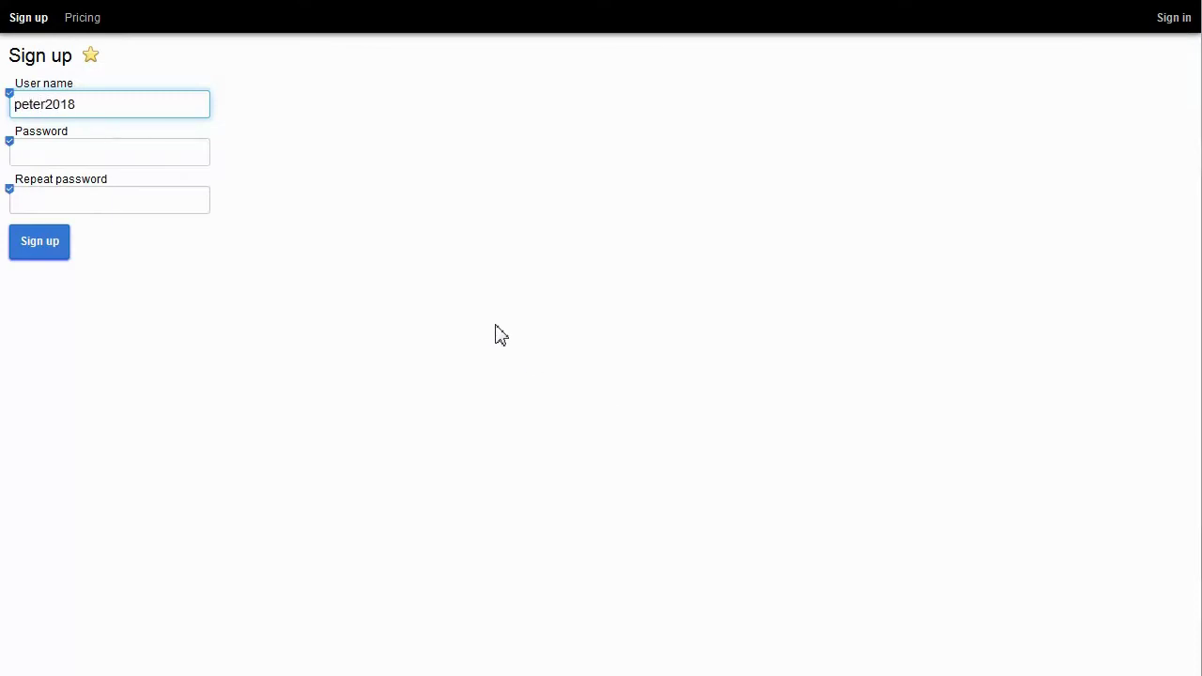
# Step: Enter the account password in both password fields and submit the sign-up
pyautogui.press('Tab')
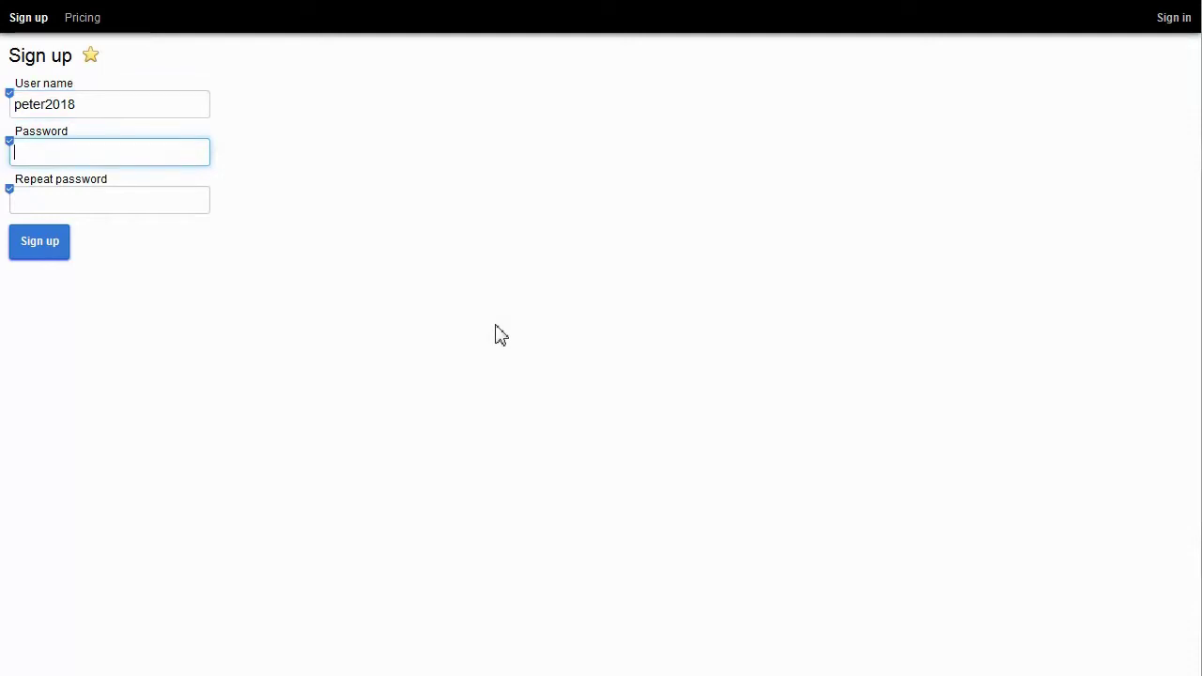
pyautogui.press('Tab')
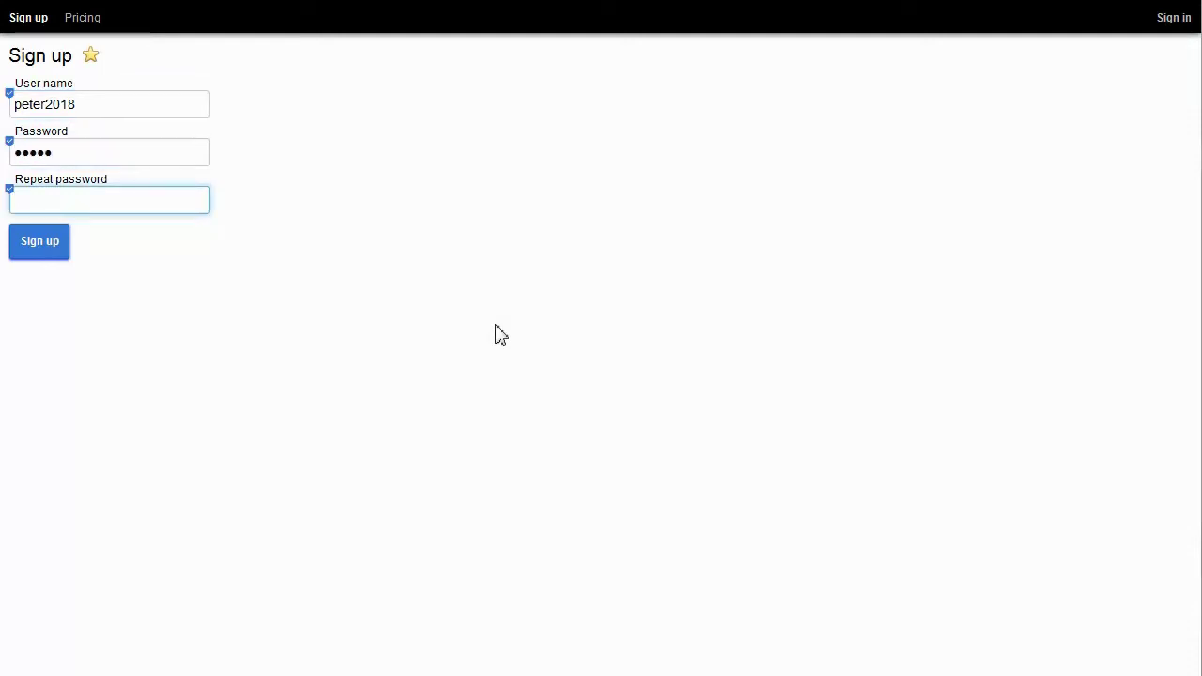
pyautogui.write('12345')
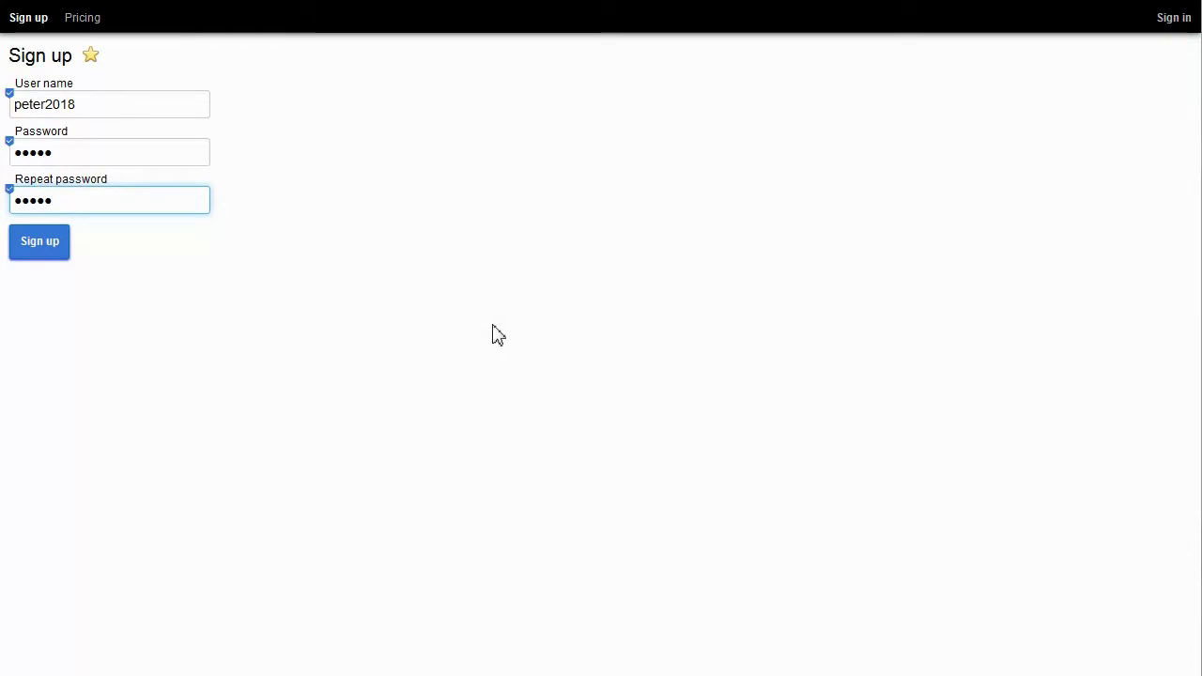
pyautogui.click(45, 247)
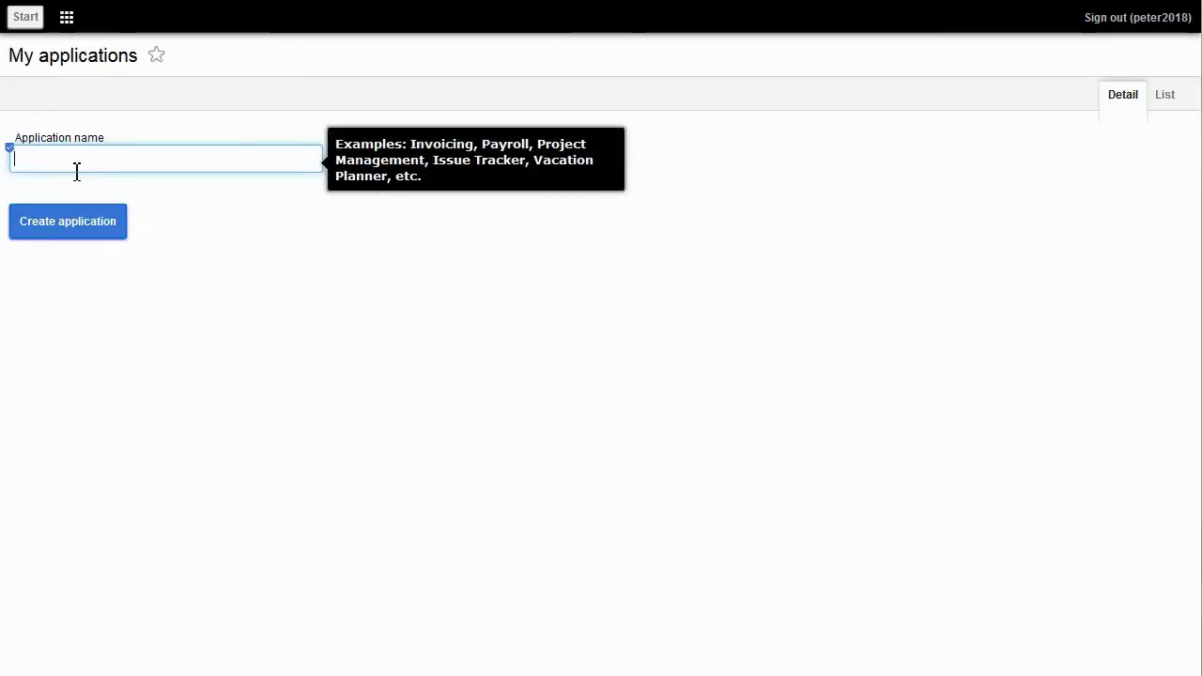
# Step: Create the 'Peter CRM' application and add a module named Leads to it
pyautogui.write('Peter CRM')
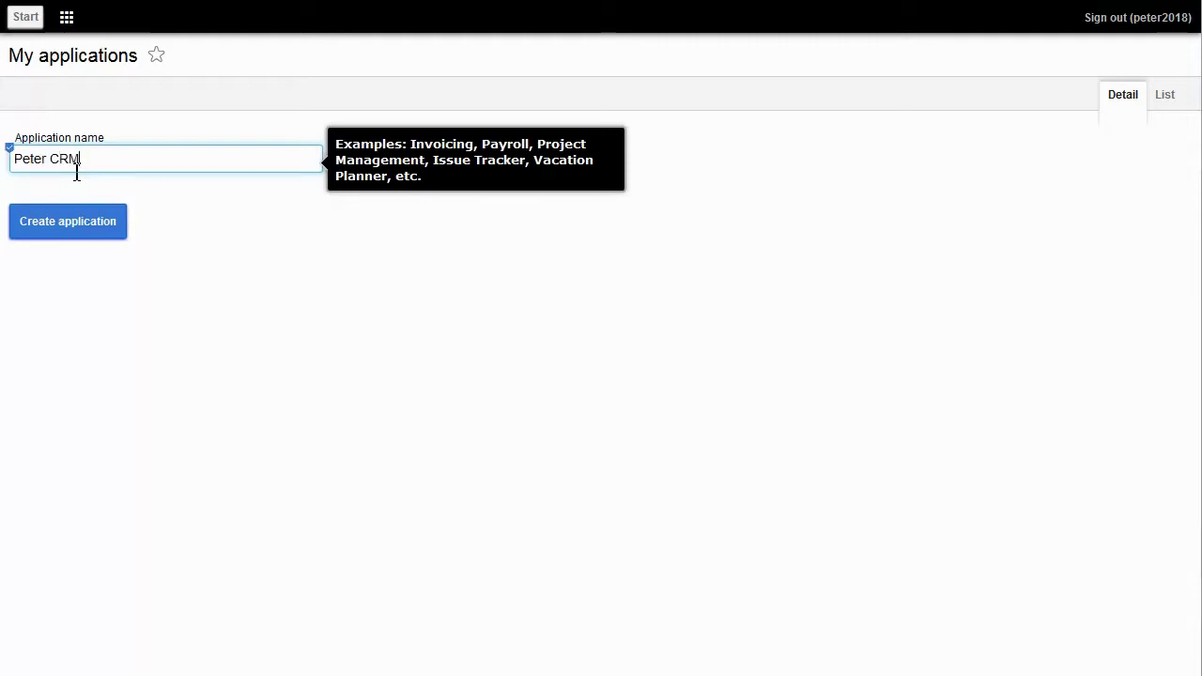
pyautogui.click(80, 222)
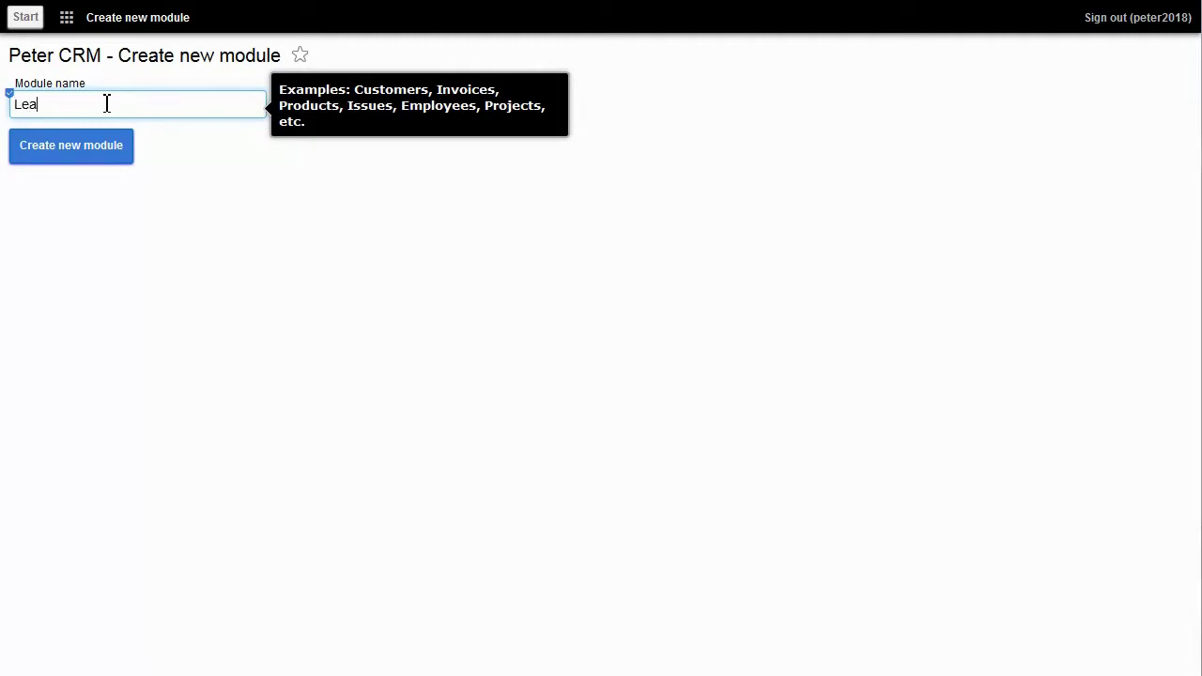
pyautogui.write('s')
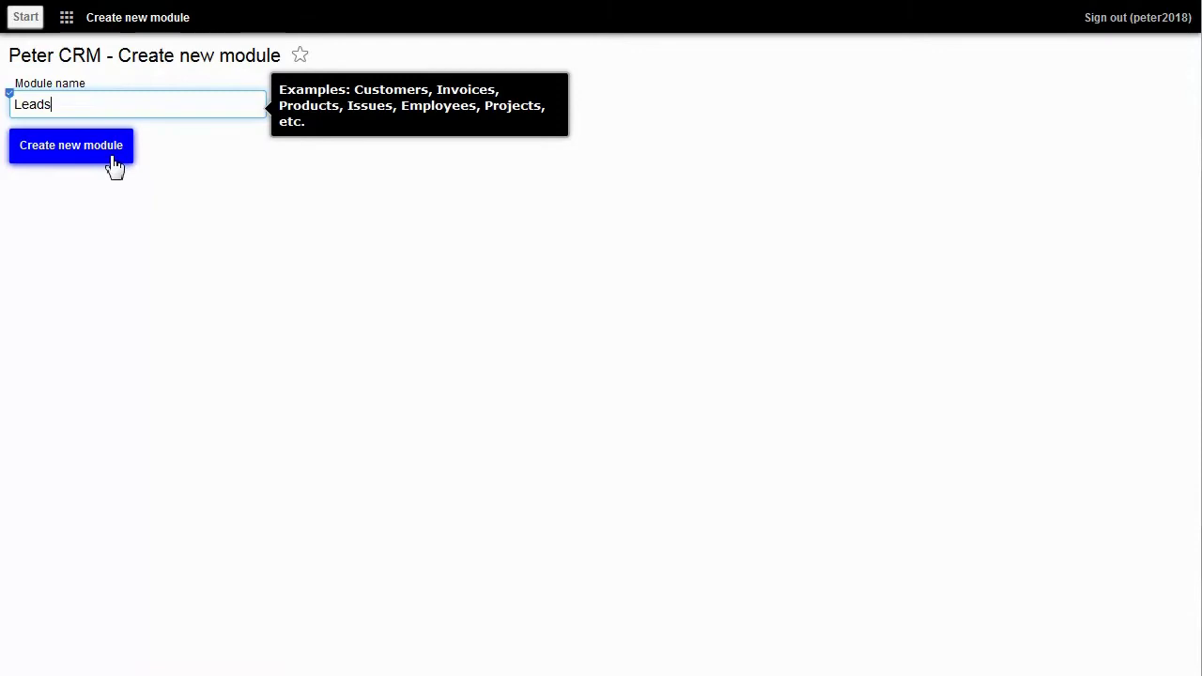
pyautogui.click(108, 158)
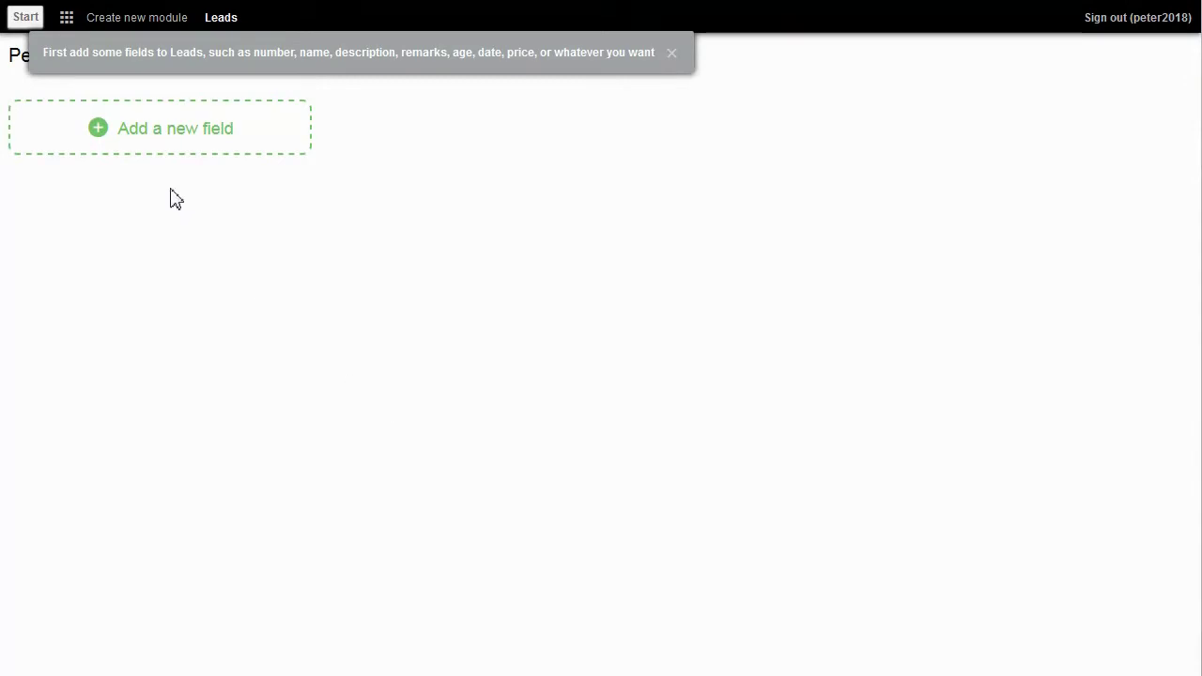
# Step: Add a Name text field to the Leads form
pyautogui.click(162, 139)
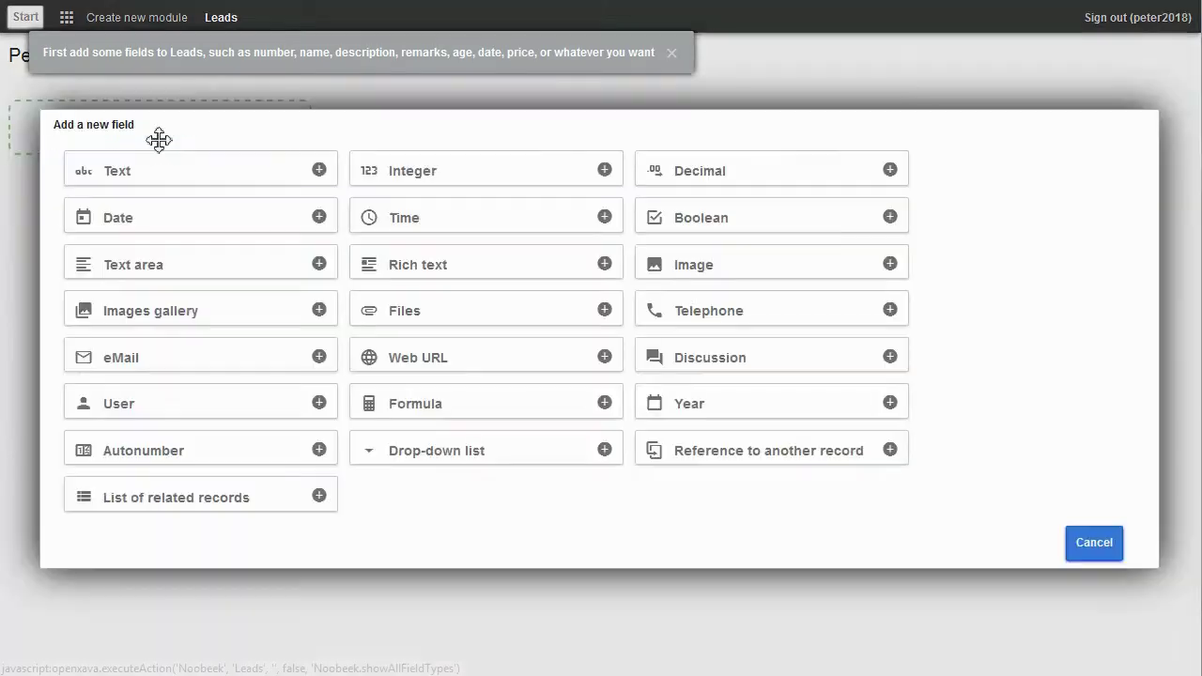
pyautogui.click(179, 174)
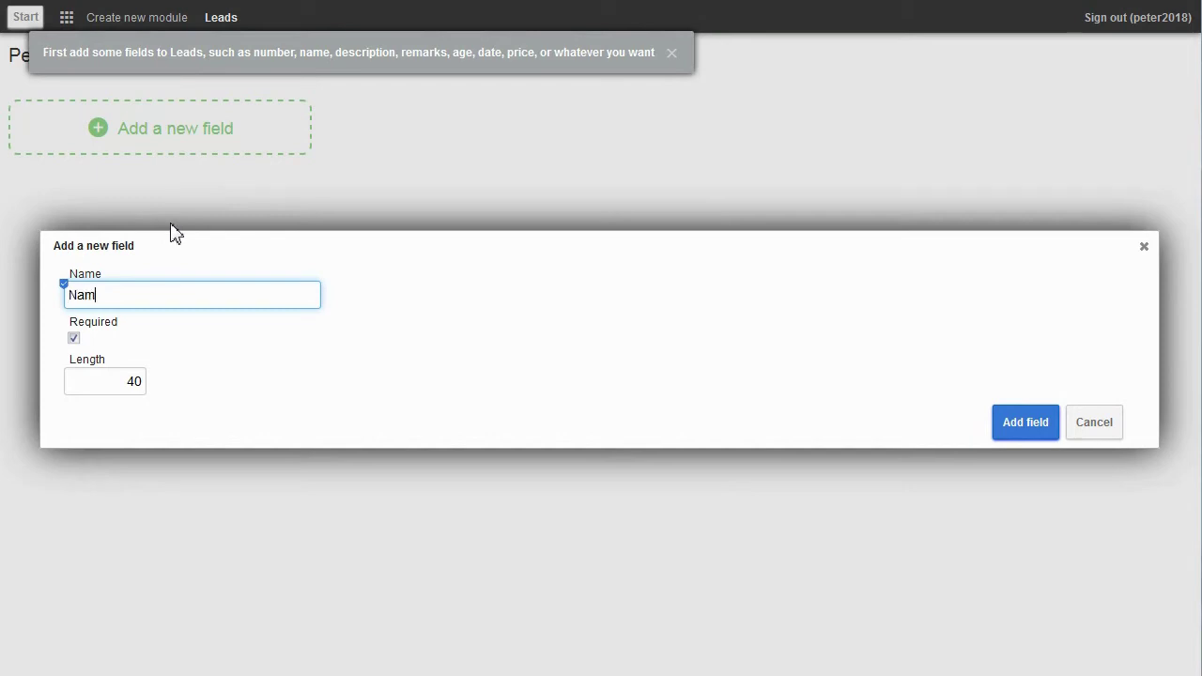
pyautogui.click(1020, 430)
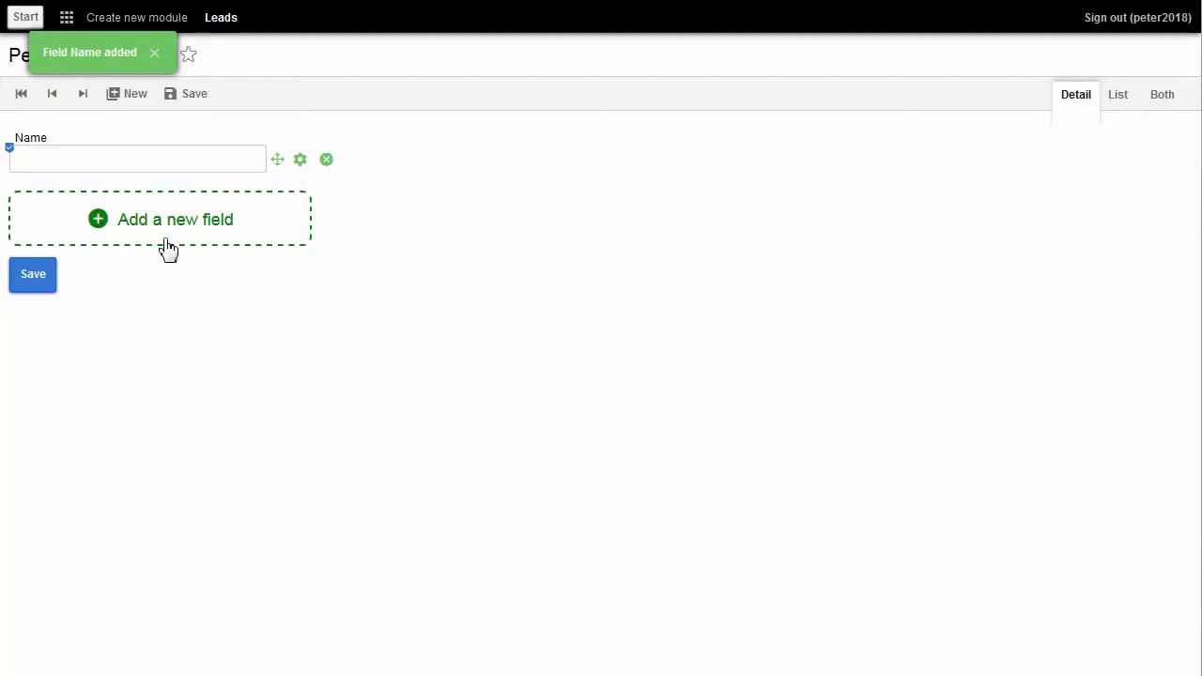
# Step: Add a required Address text field with length 80
pyautogui.click(168, 244)
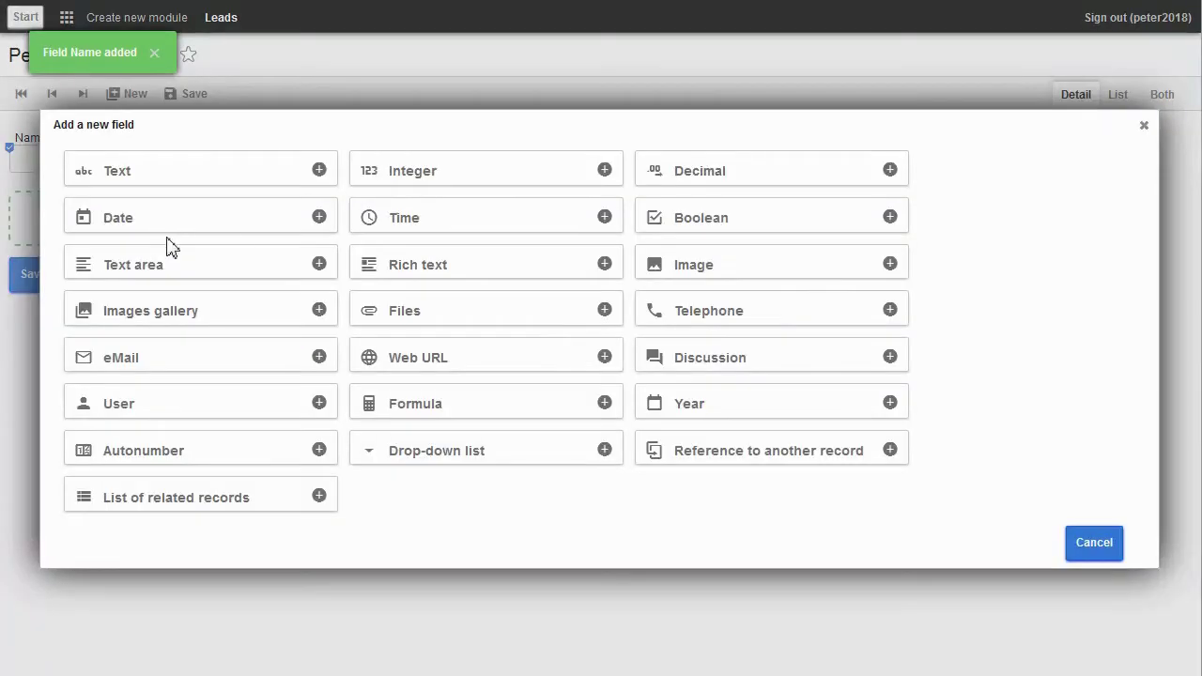
pyautogui.click(164, 181)
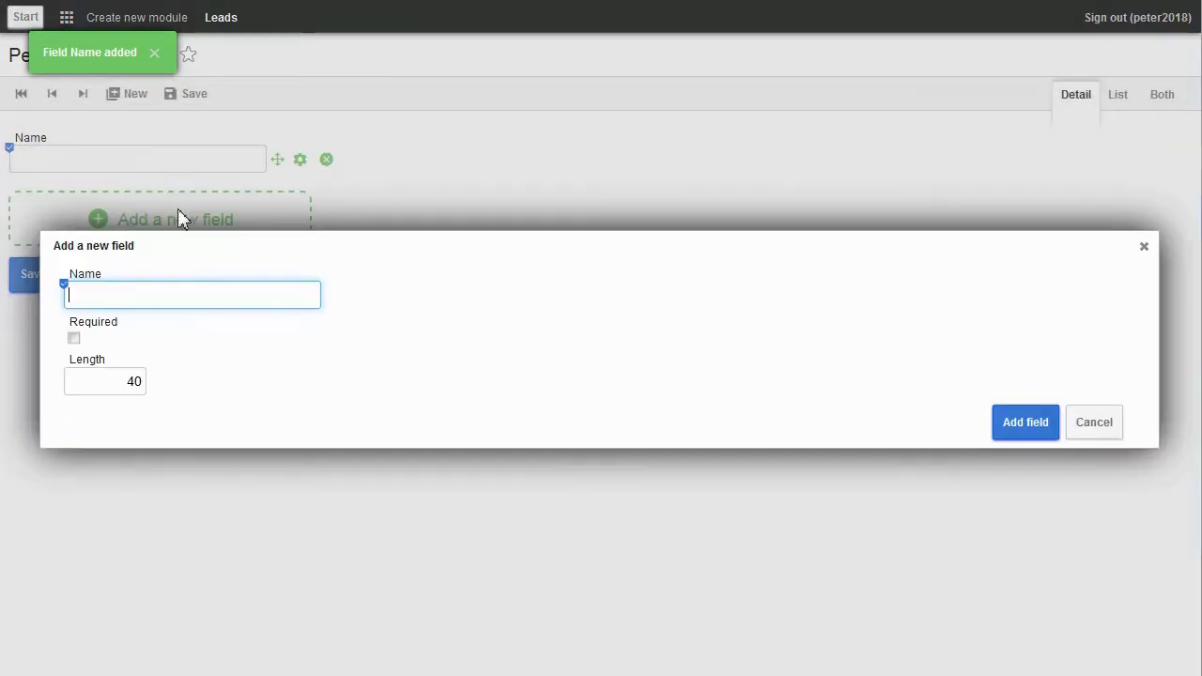
pyautogui.write('Address')
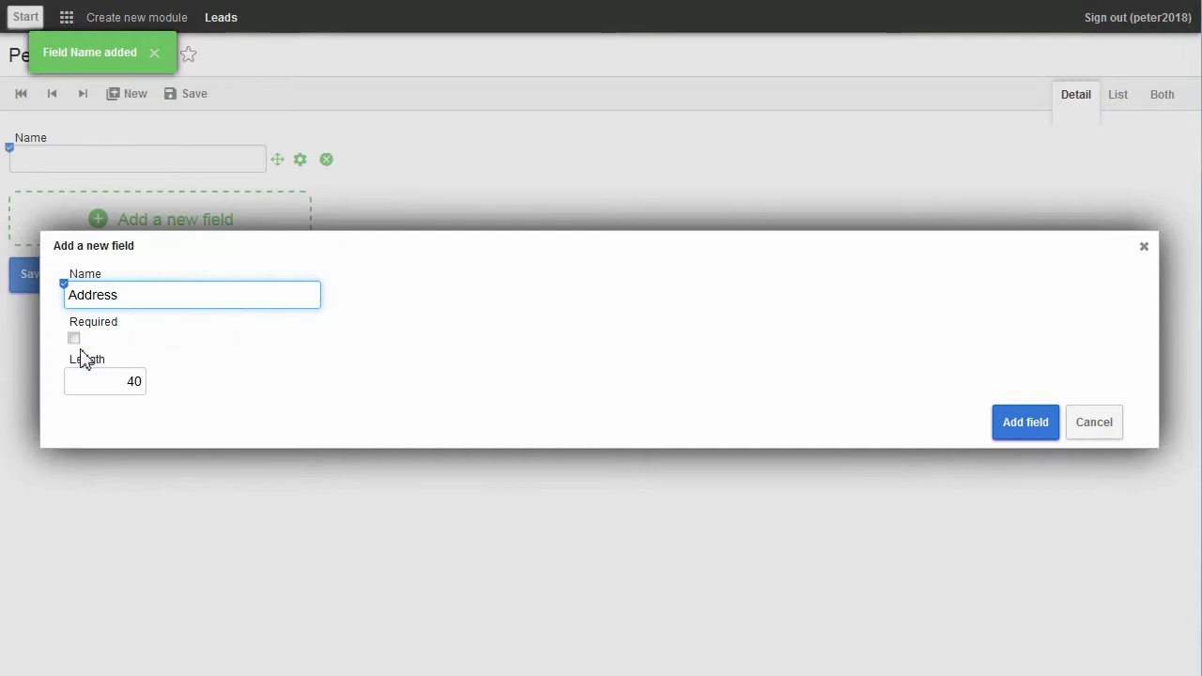
pyautogui.click(74, 338)
pyautogui.click(118, 380)
pyautogui.press('Delete')
pyautogui.write('8')
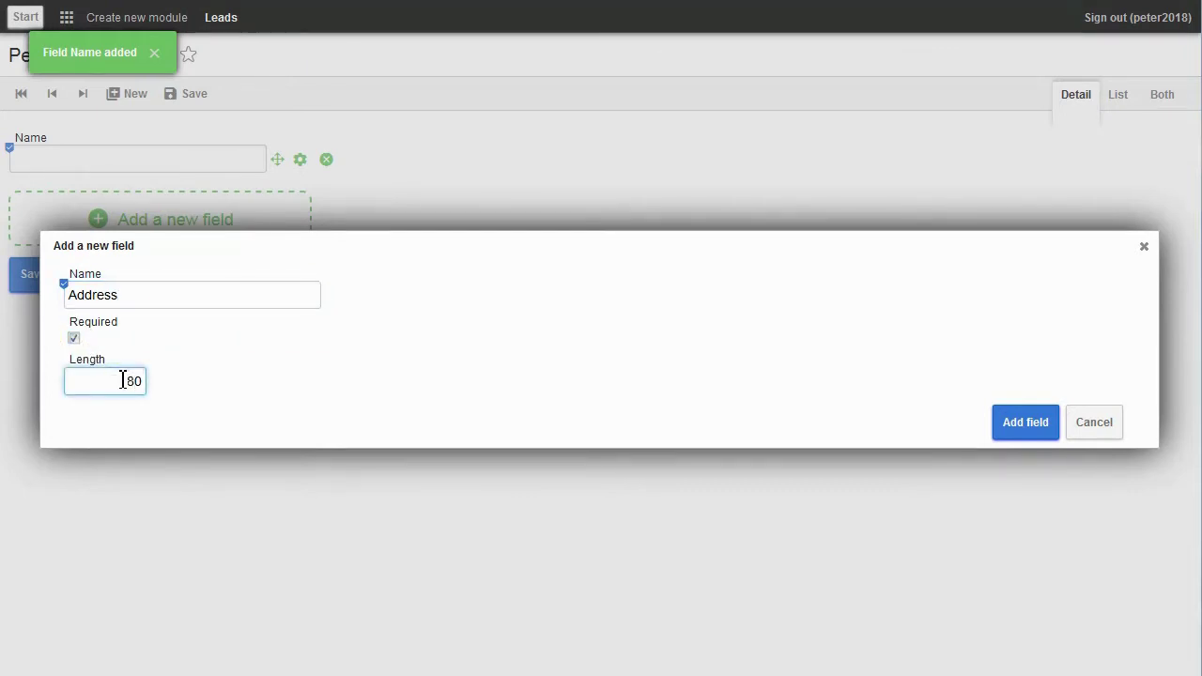
pyautogui.click(1020, 430)
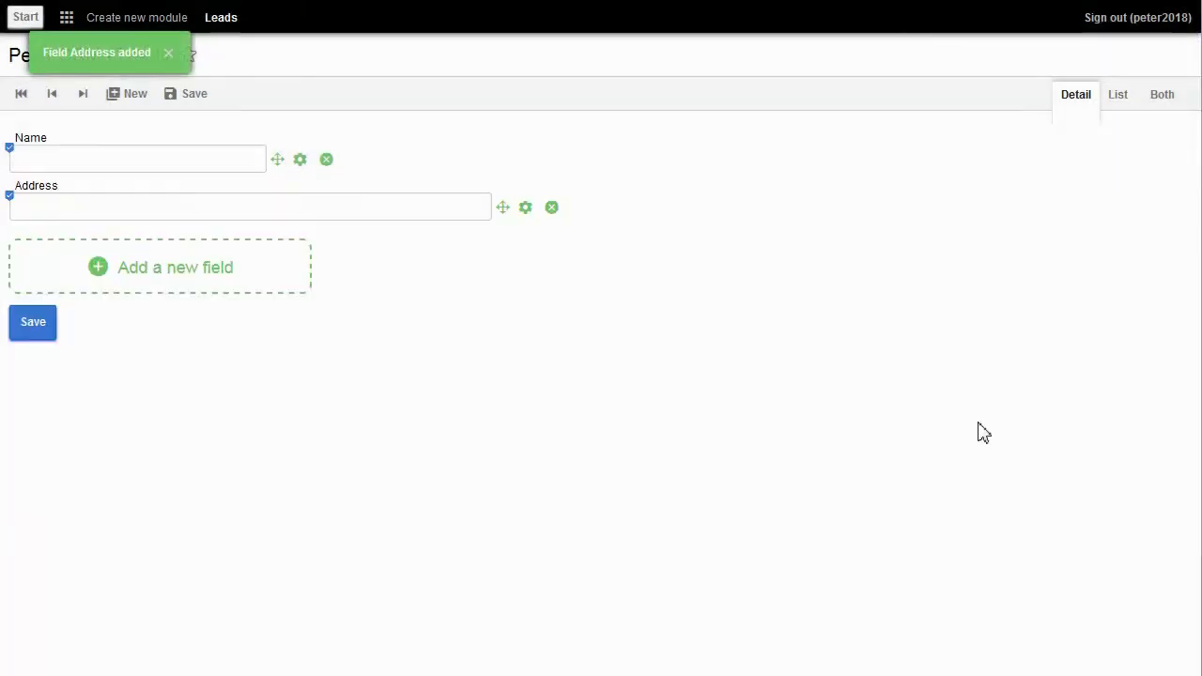
# Step: Add a required Company text field
pyautogui.click(99, 268)
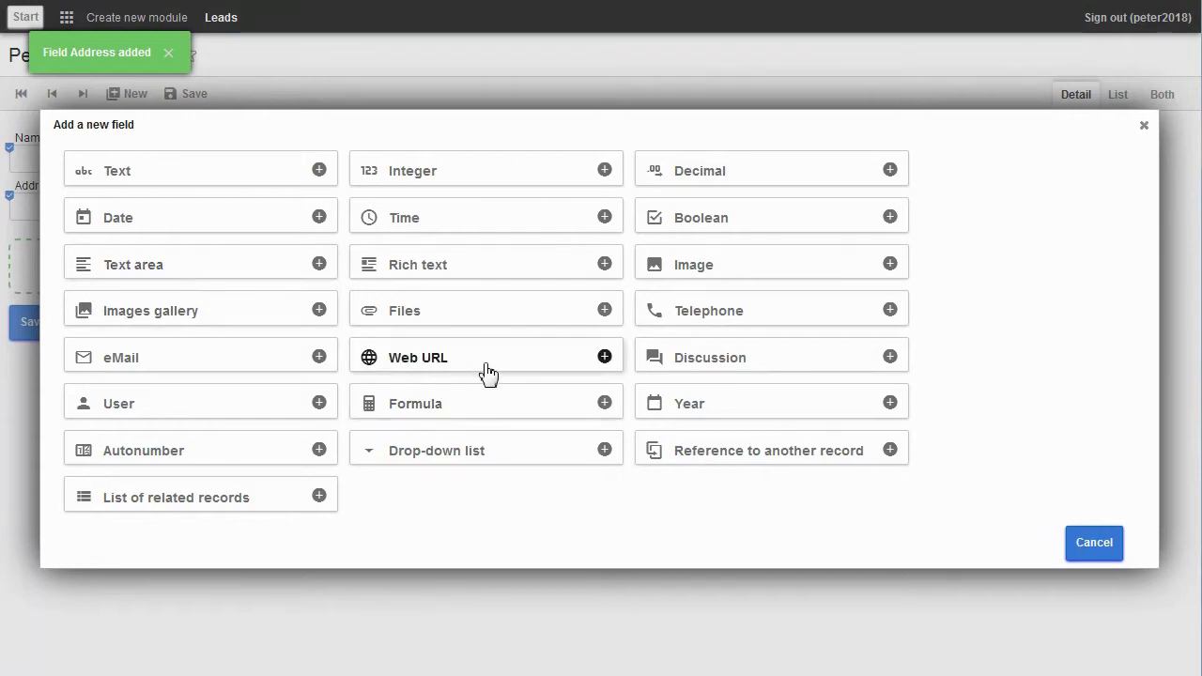
pyautogui.click(208, 175)
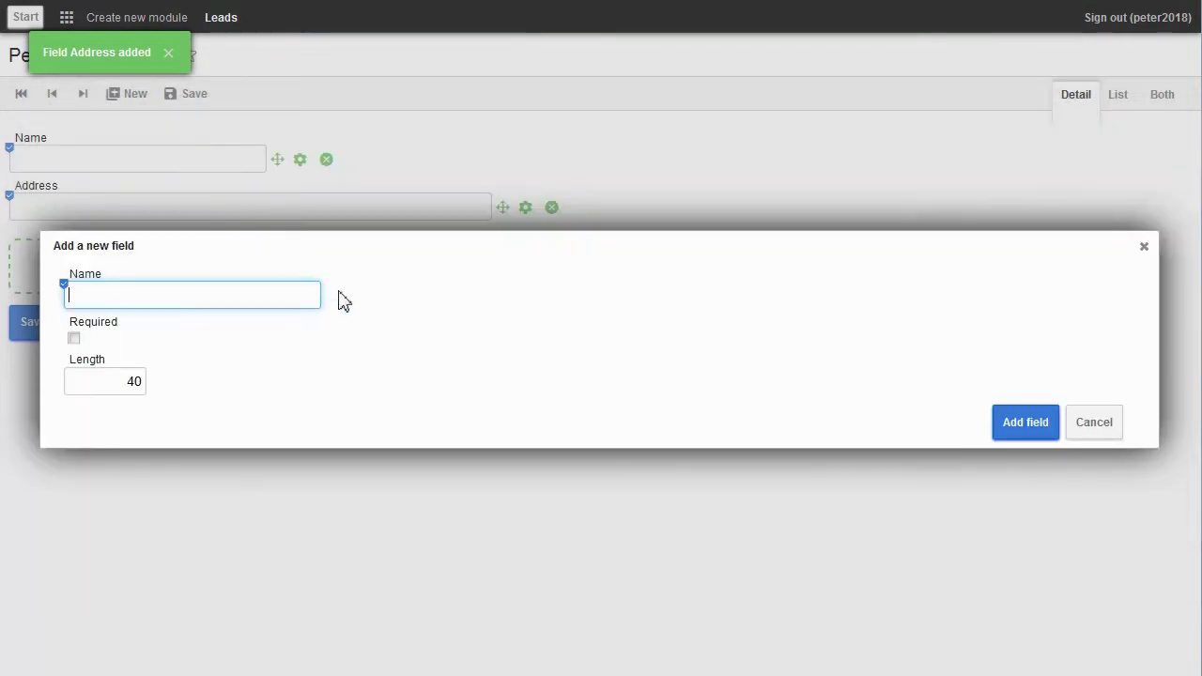
pyautogui.write('Company')
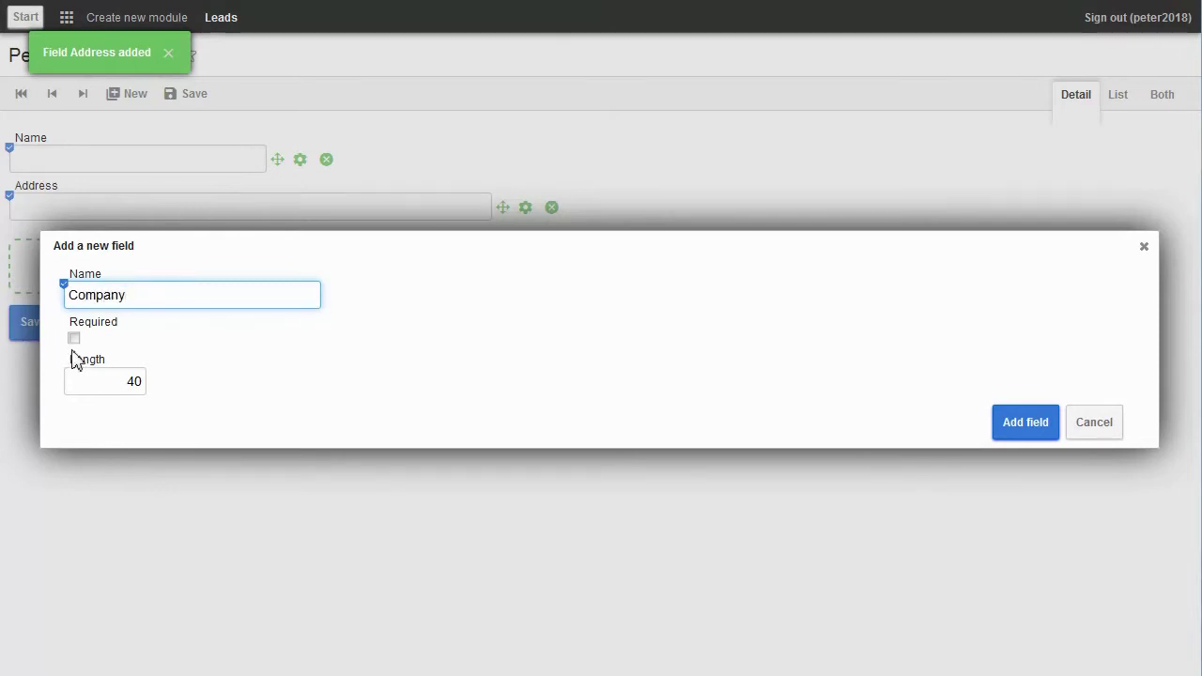
pyautogui.click(74, 338)
pyautogui.click(1022, 434)
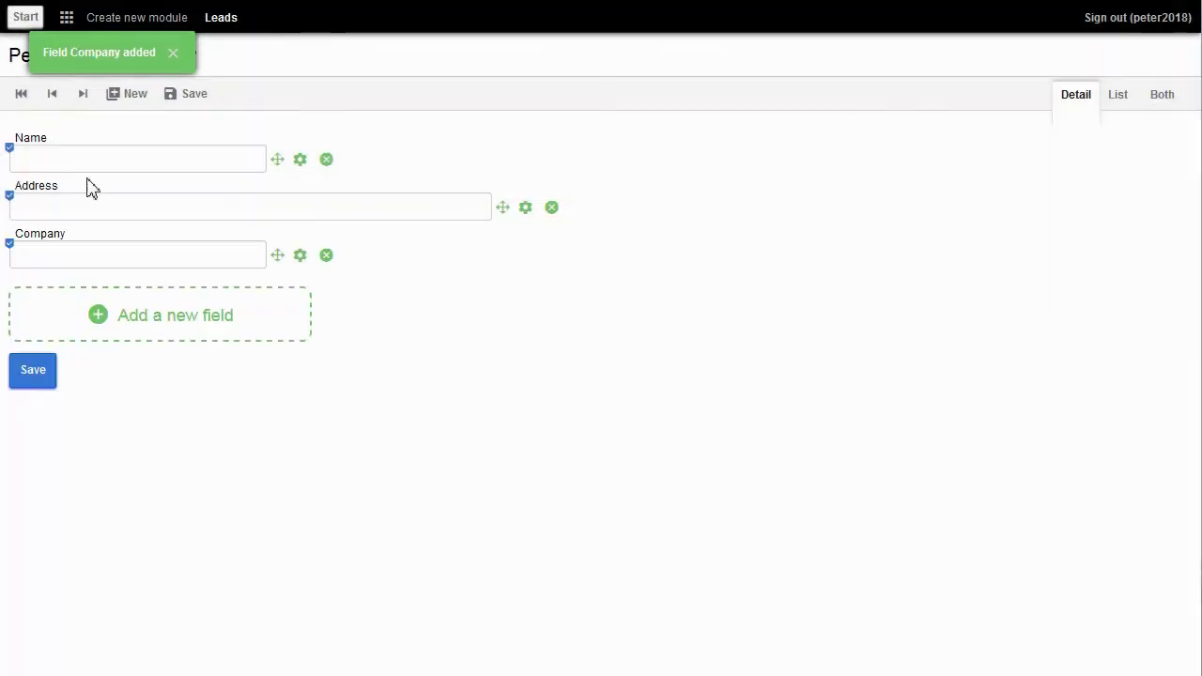
# Step: Add an Email field of email type and a Web Site web-address field
pyautogui.click(84, 324)
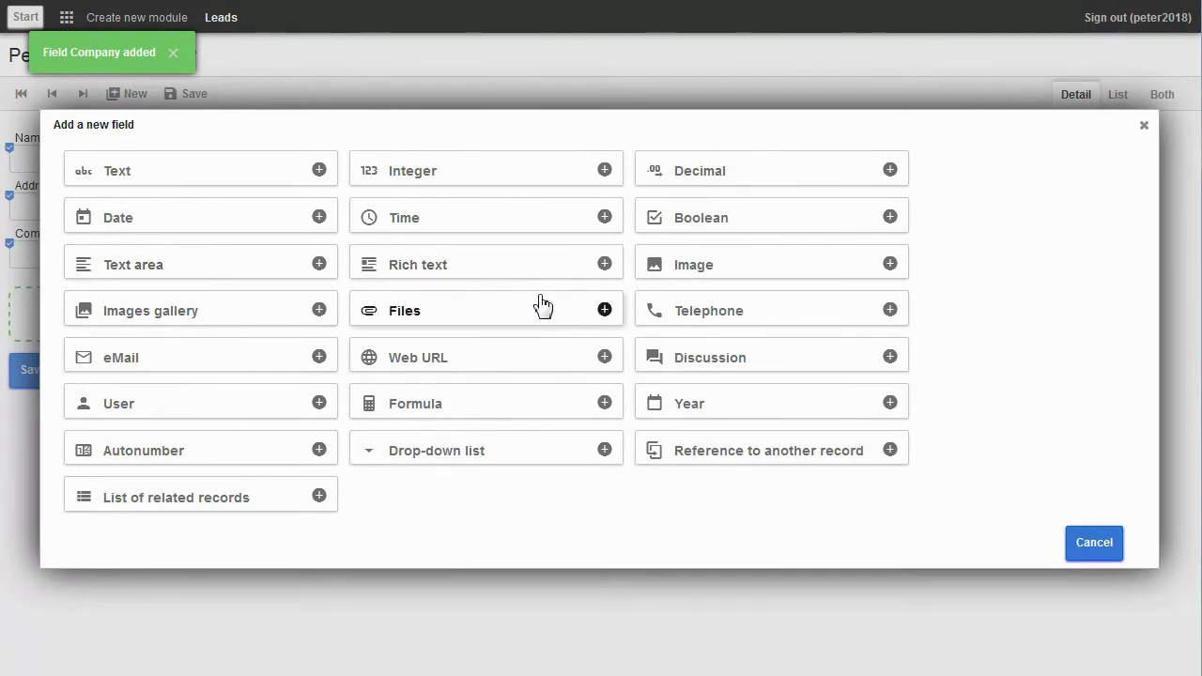
pyautogui.click(171, 360)
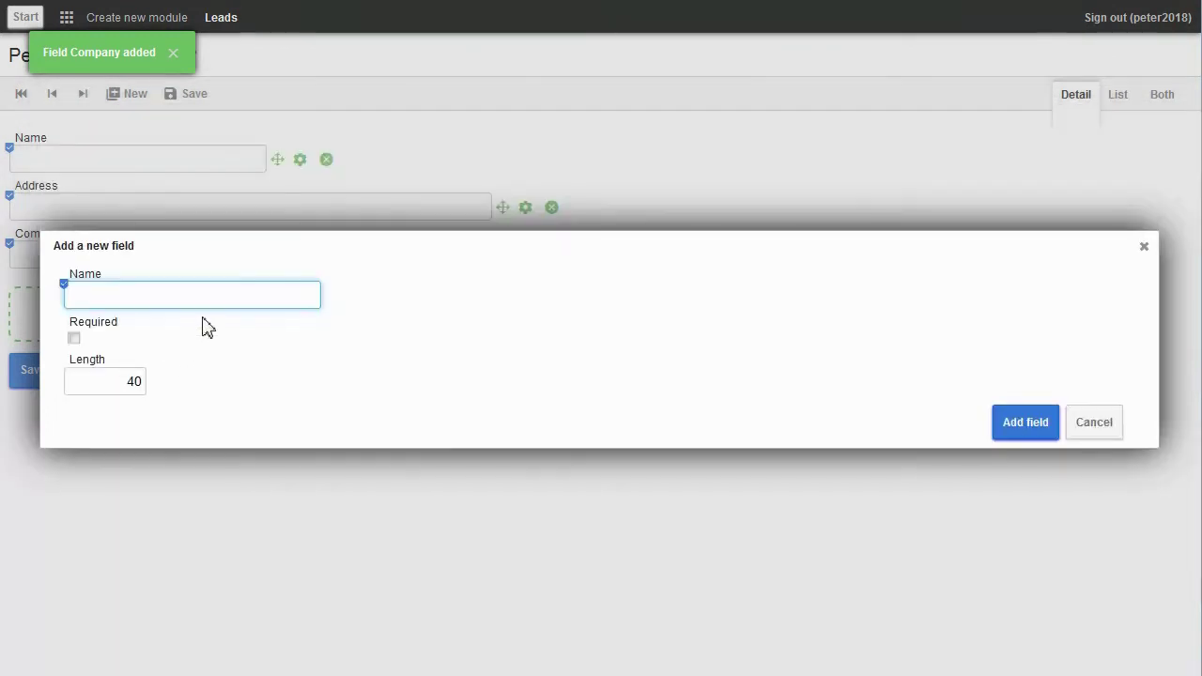
pyautogui.write('Email')
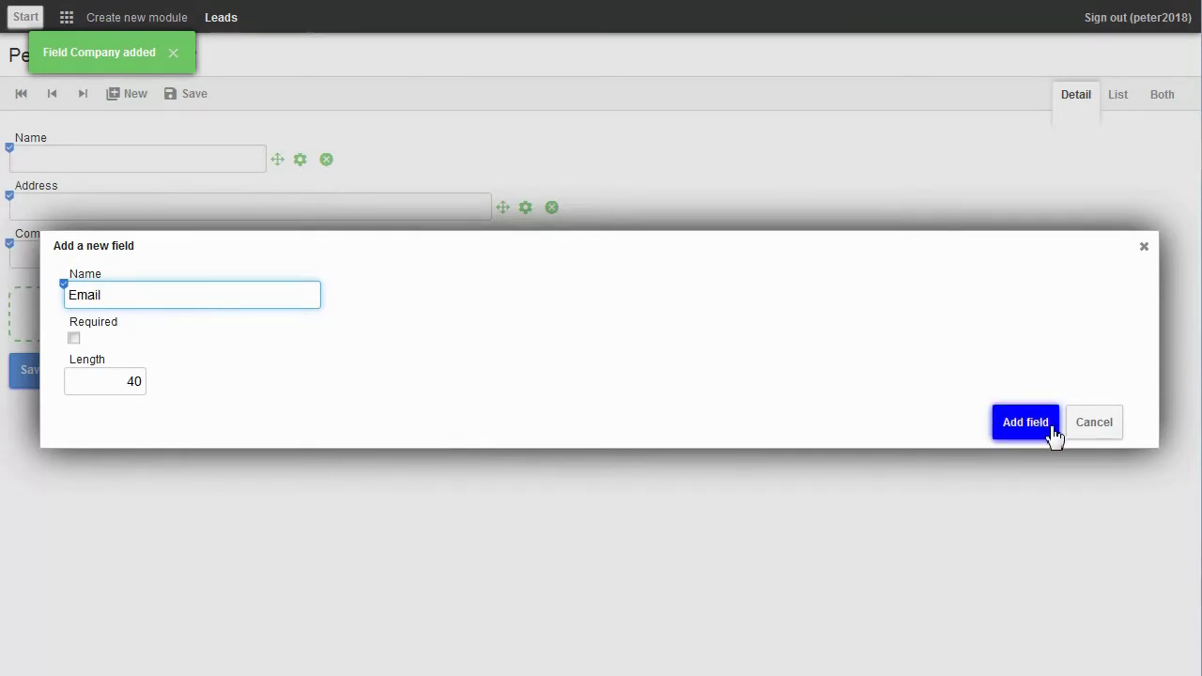
pyautogui.click(1021, 430)
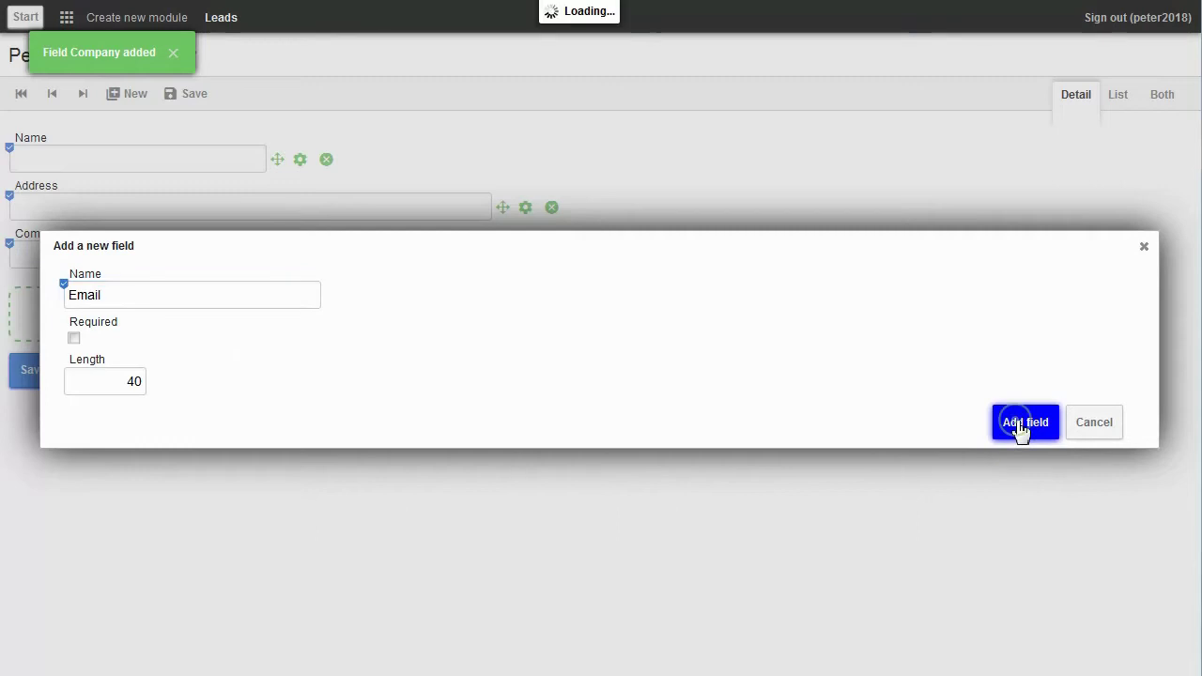
pyautogui.click(220, 368)
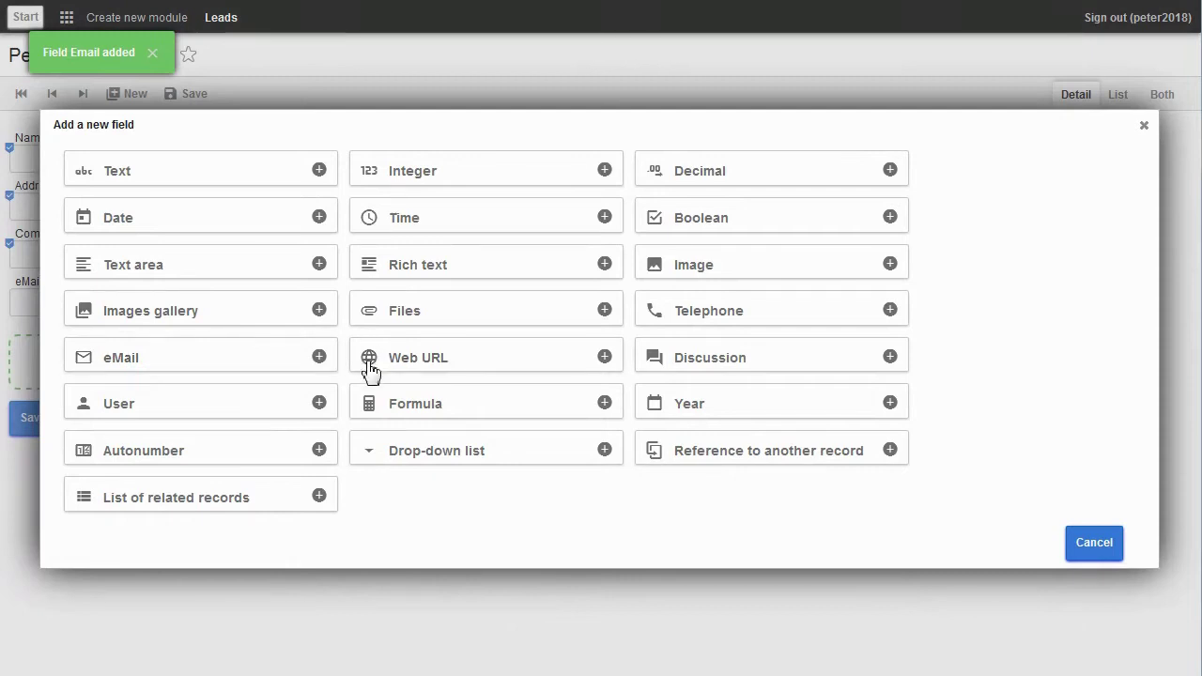
pyautogui.click(417, 367)
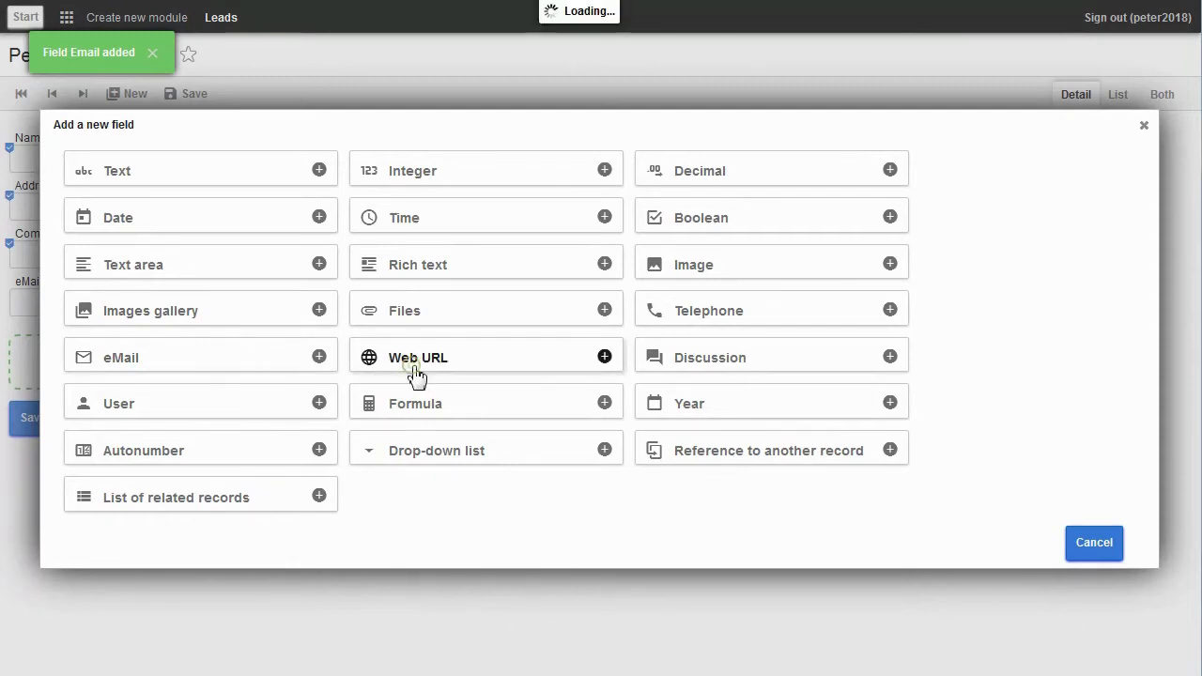
pyautogui.write('Web Site')
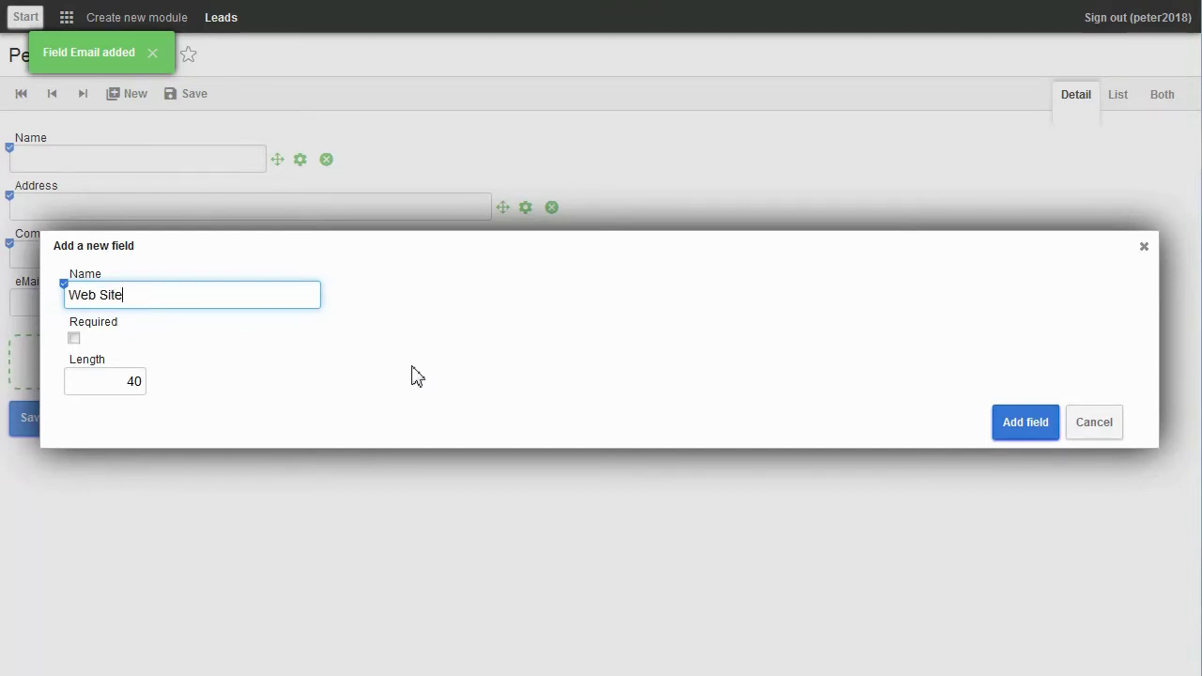
pyautogui.click(1029, 424)
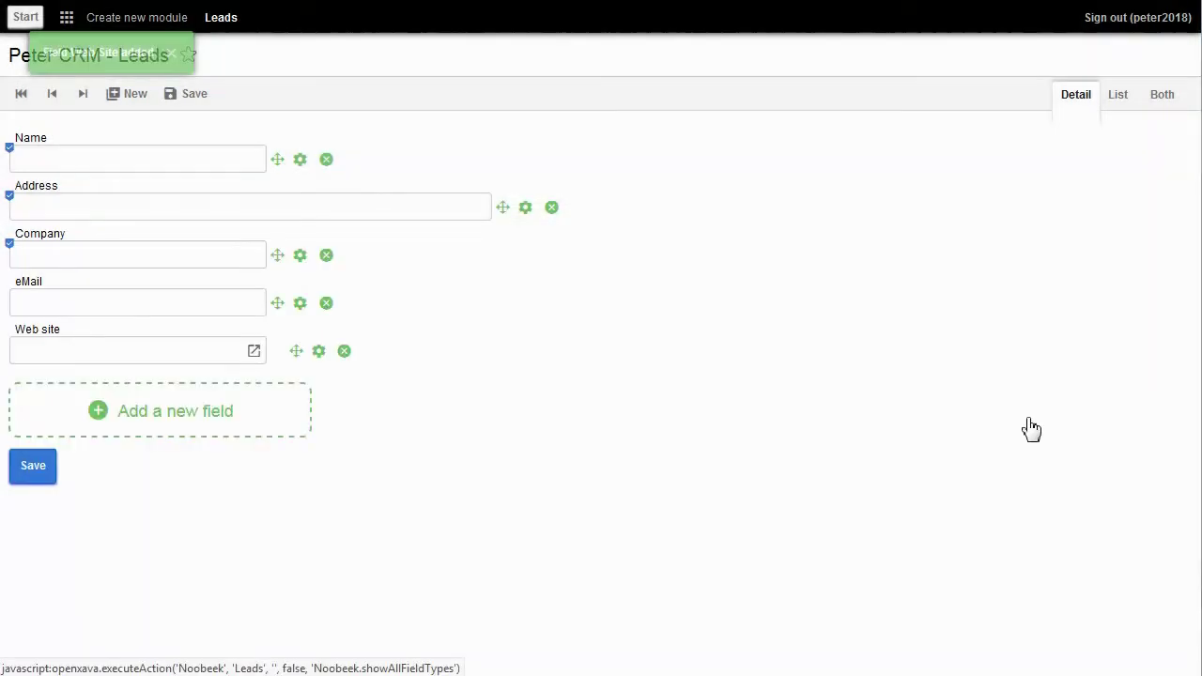
# Step: Add Title and Rating plain text fields to the Leads form
pyautogui.click(184, 420)
pyautogui.click(153, 173)
pyautogui.write('Title')
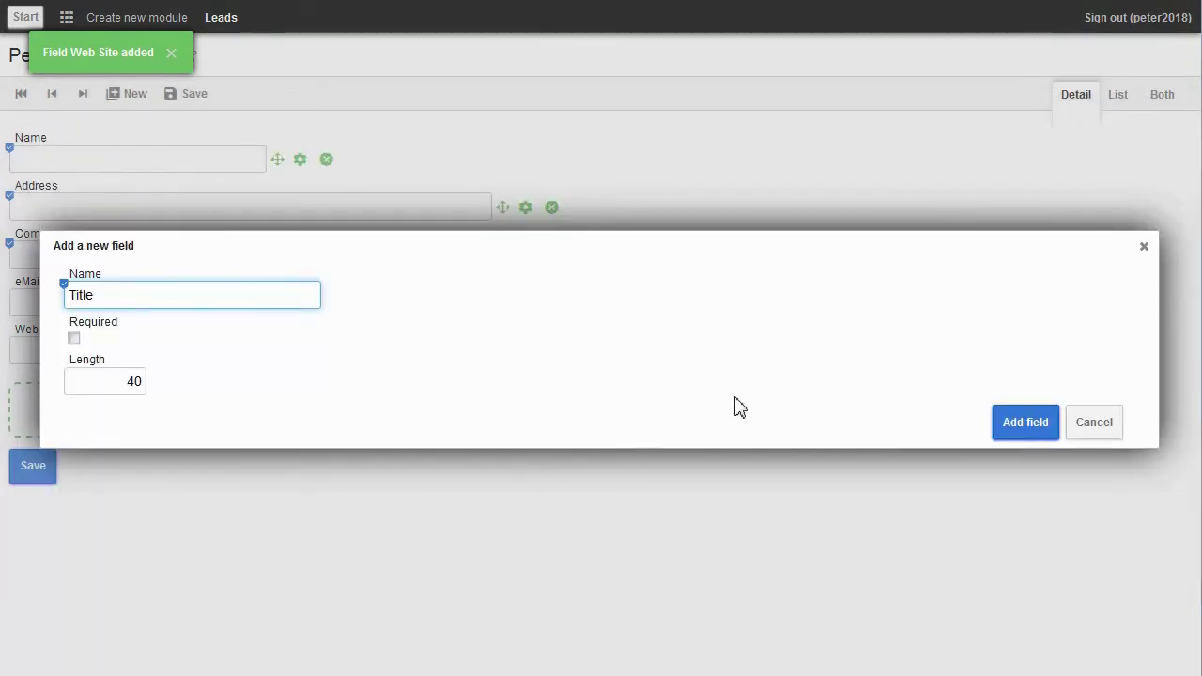
pyautogui.click(1033, 430)
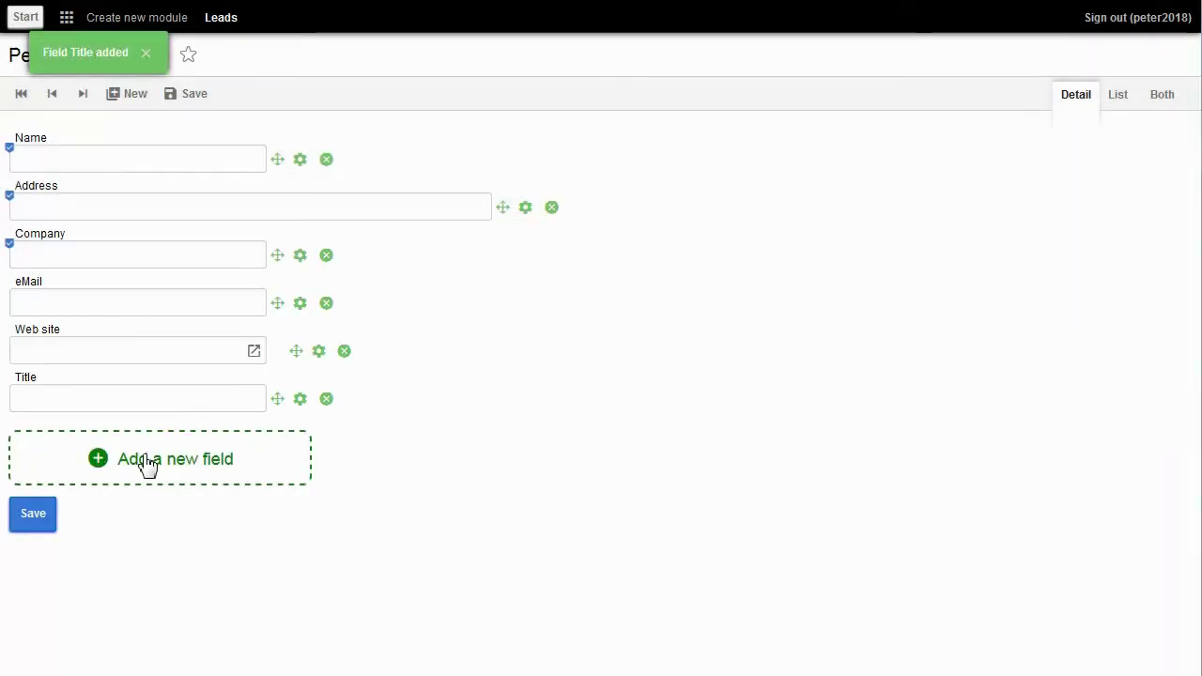
pyautogui.click(147, 465)
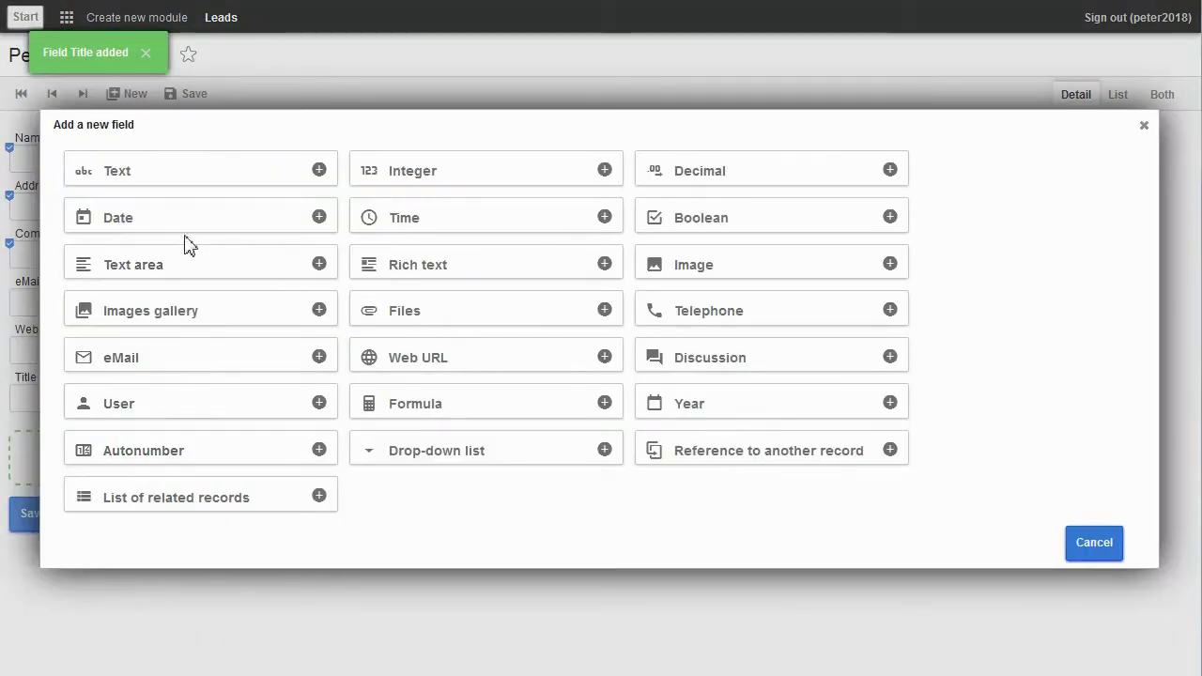
pyautogui.click(165, 180)
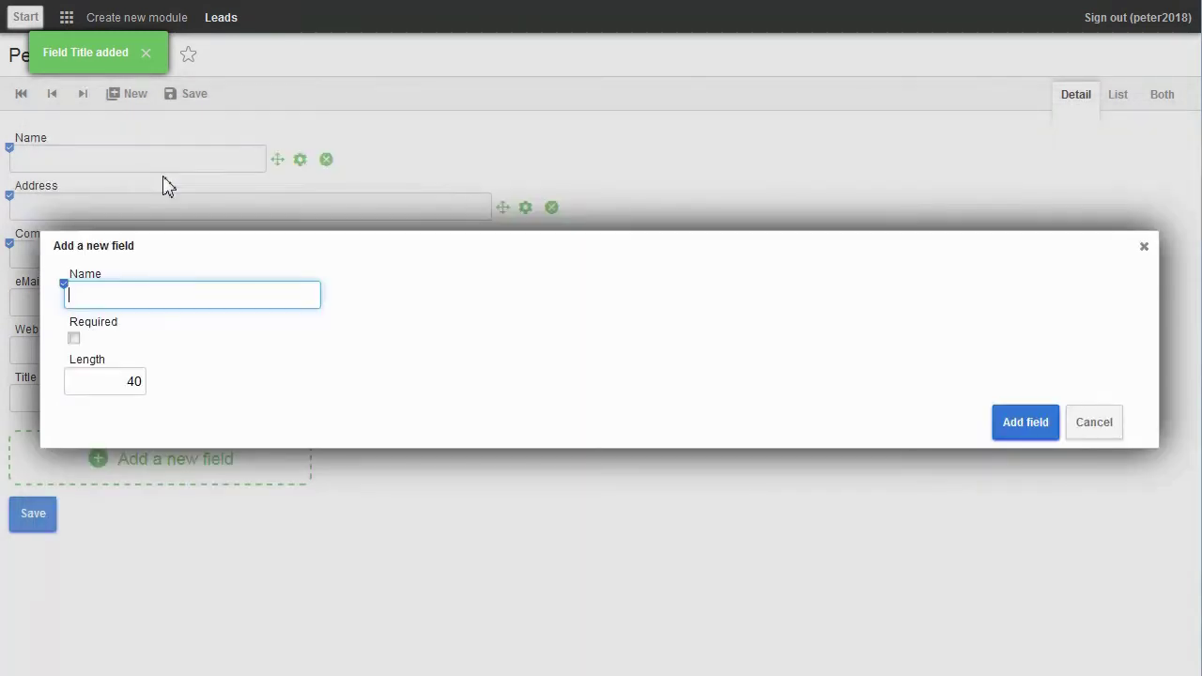
pyautogui.write('Rating')
pyautogui.click(1003, 424)
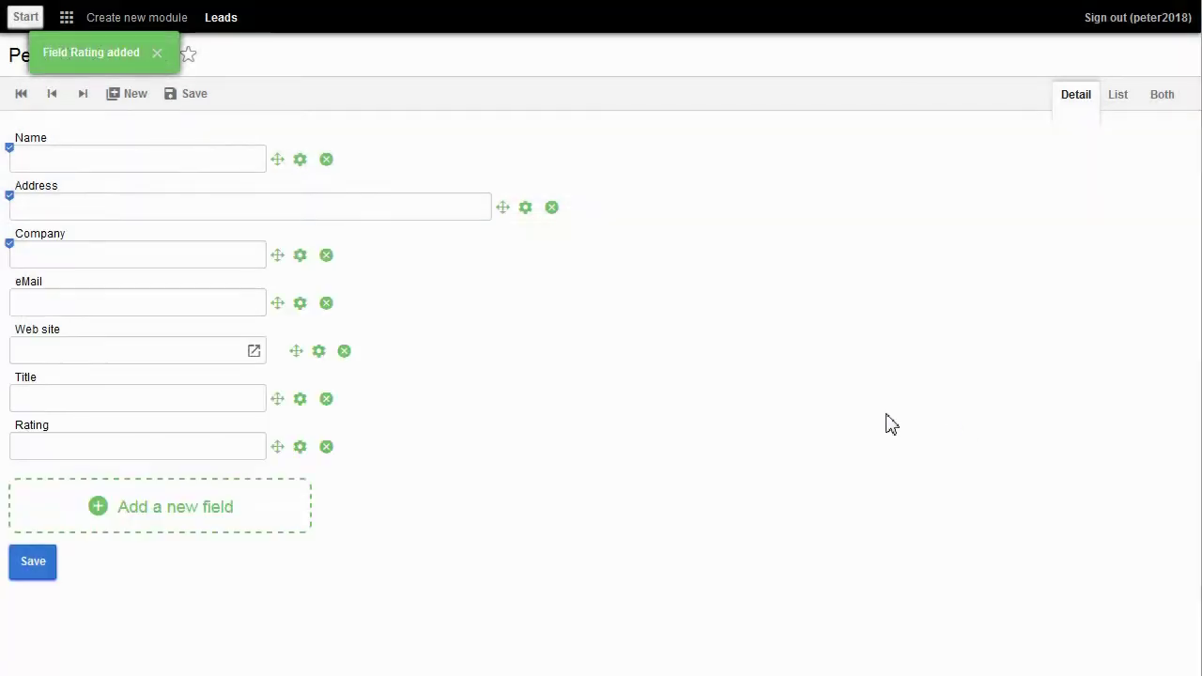
# Step: Add an integer field named No. of Employees
pyautogui.click(141, 503)
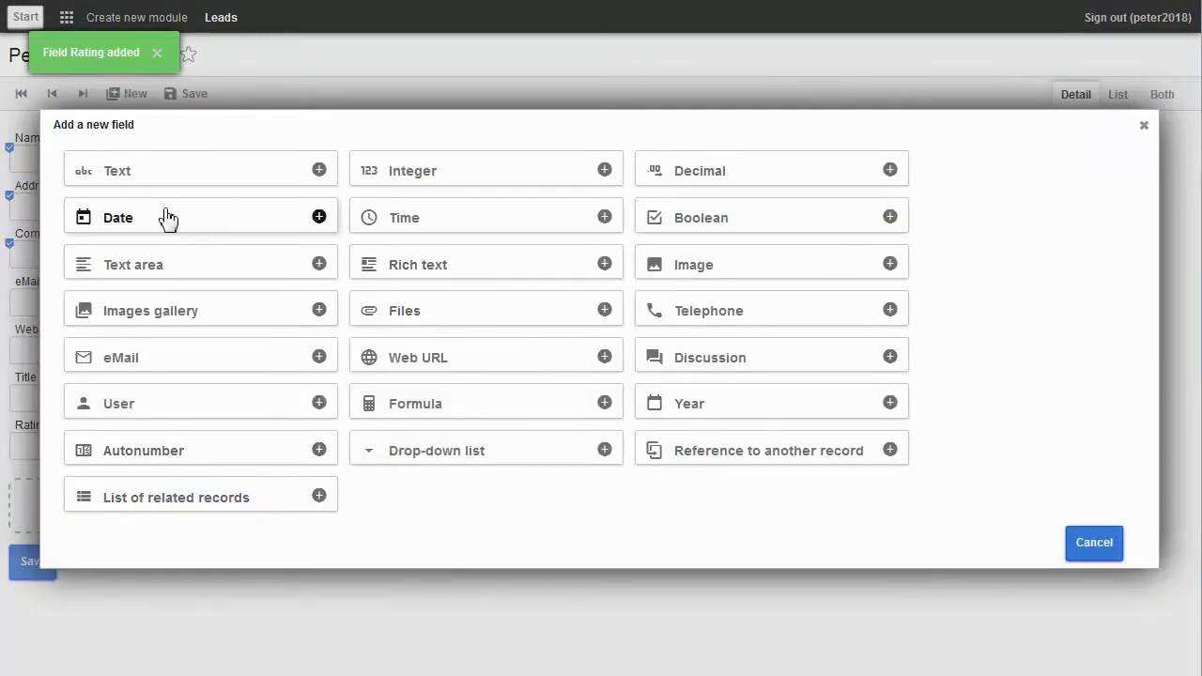
pyautogui.click(390, 180)
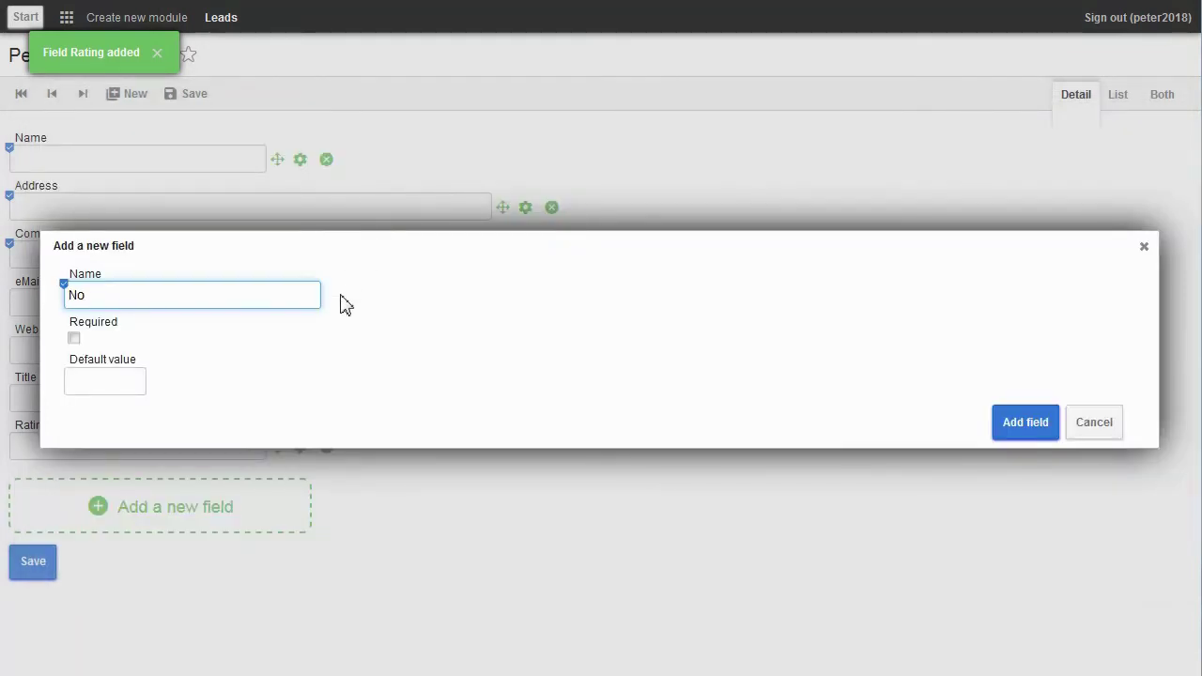
pyautogui.write('No. of Em')
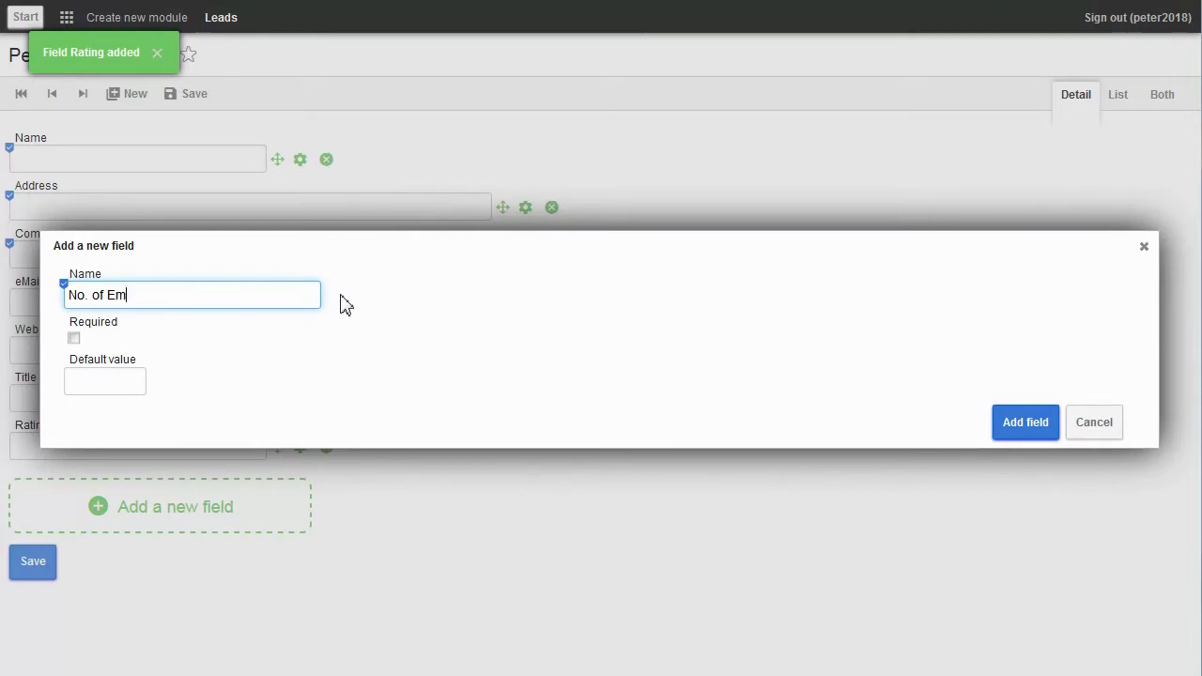
pyautogui.write('ployees')
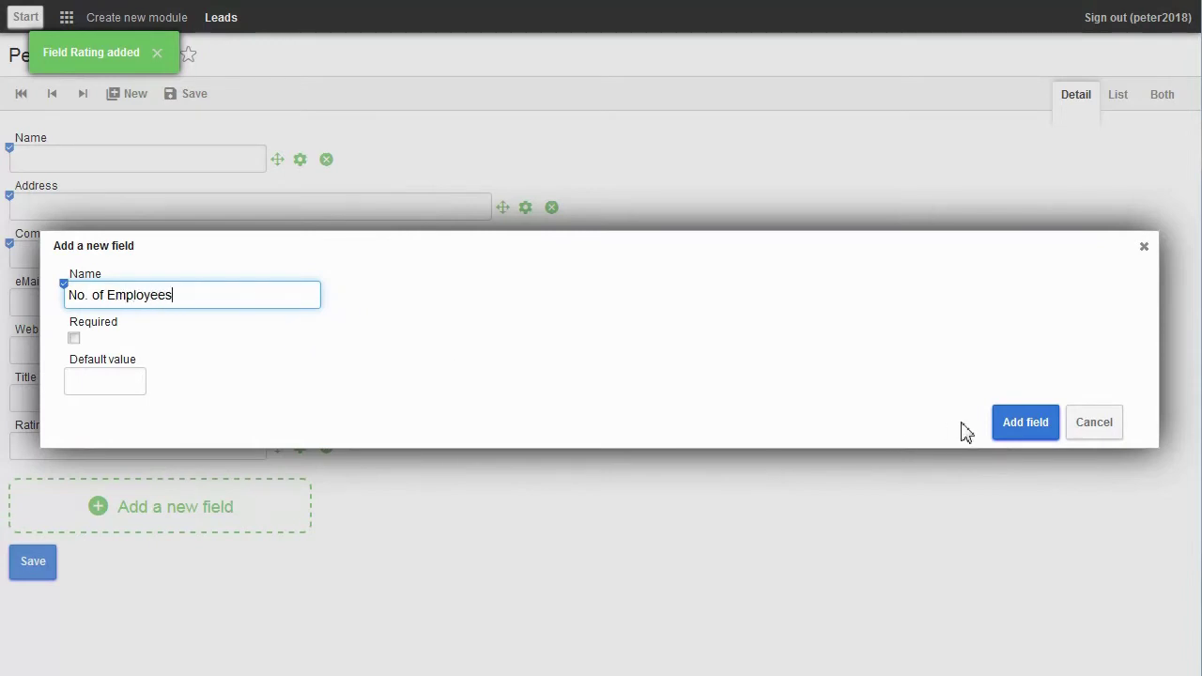
pyautogui.click(1008, 424)
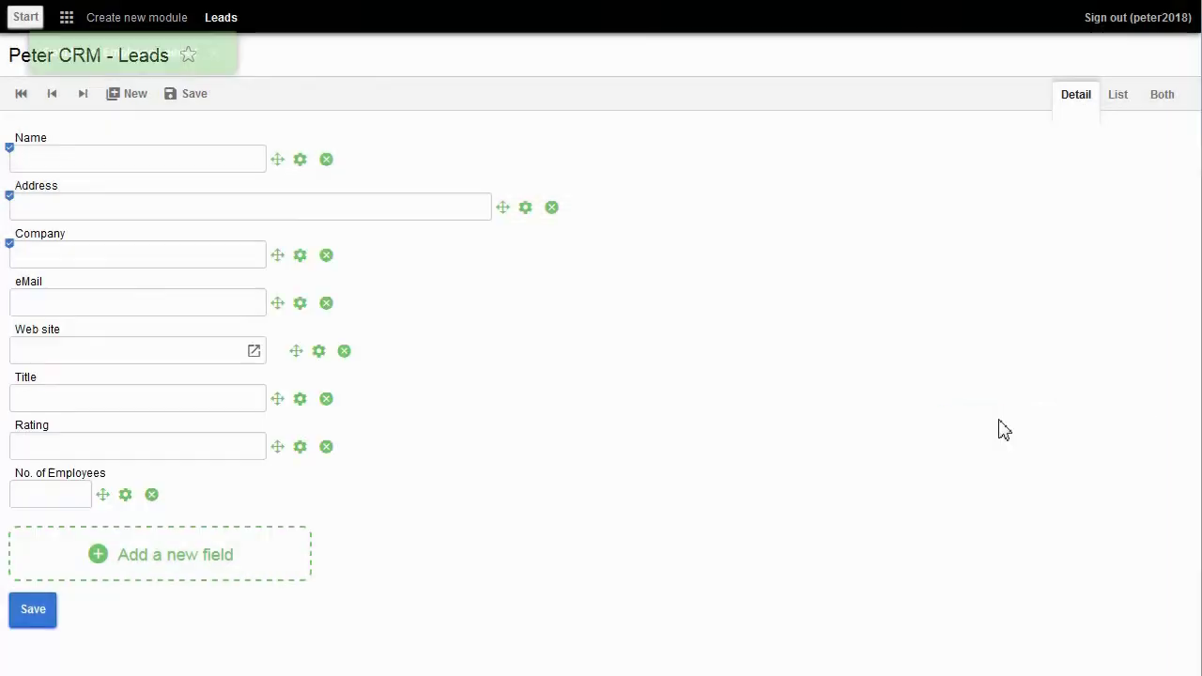
# Step: Add a decimal field named Annual Revenue with length 15
pyautogui.click(246, 562)
pyautogui.click(678, 177)
pyautogui.write('Annual Revenue')
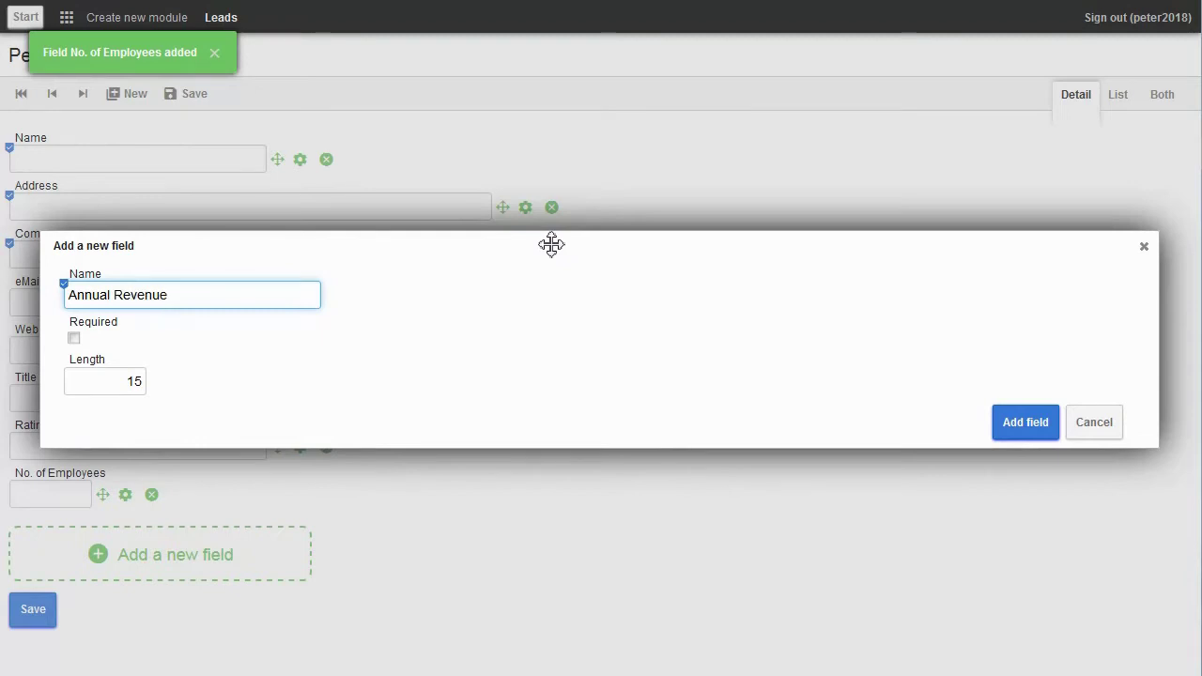
pyautogui.click(1009, 423)
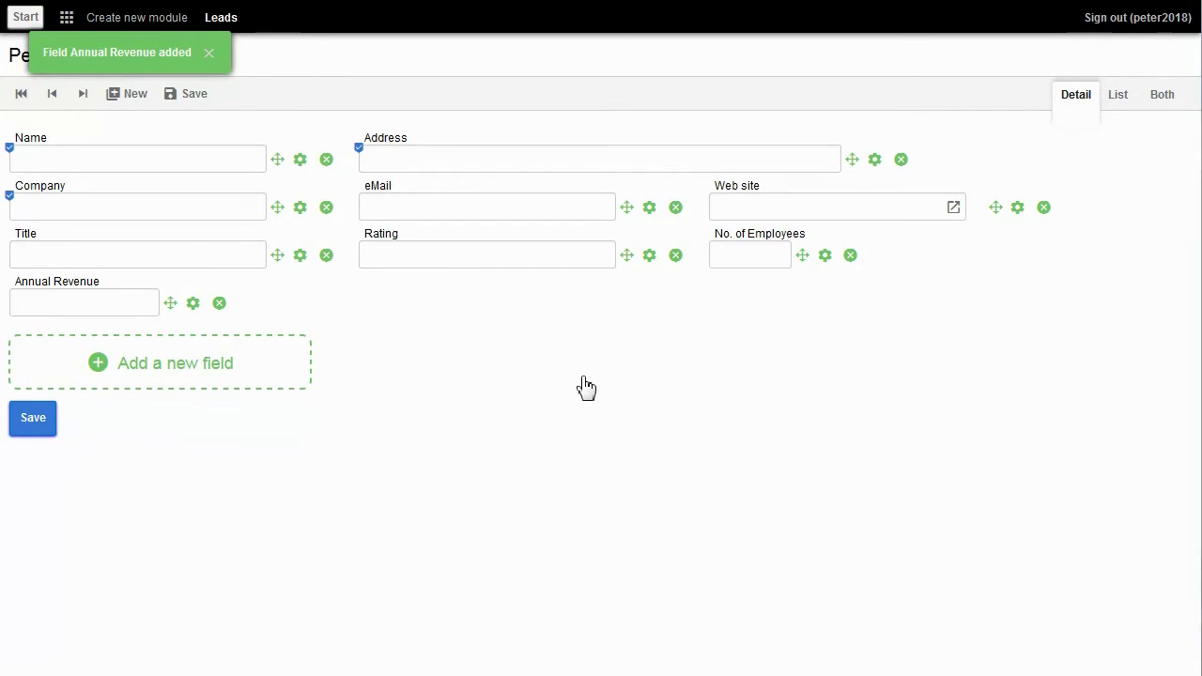
# Step: Add a user-type field named Created By
pyautogui.click(191, 373)
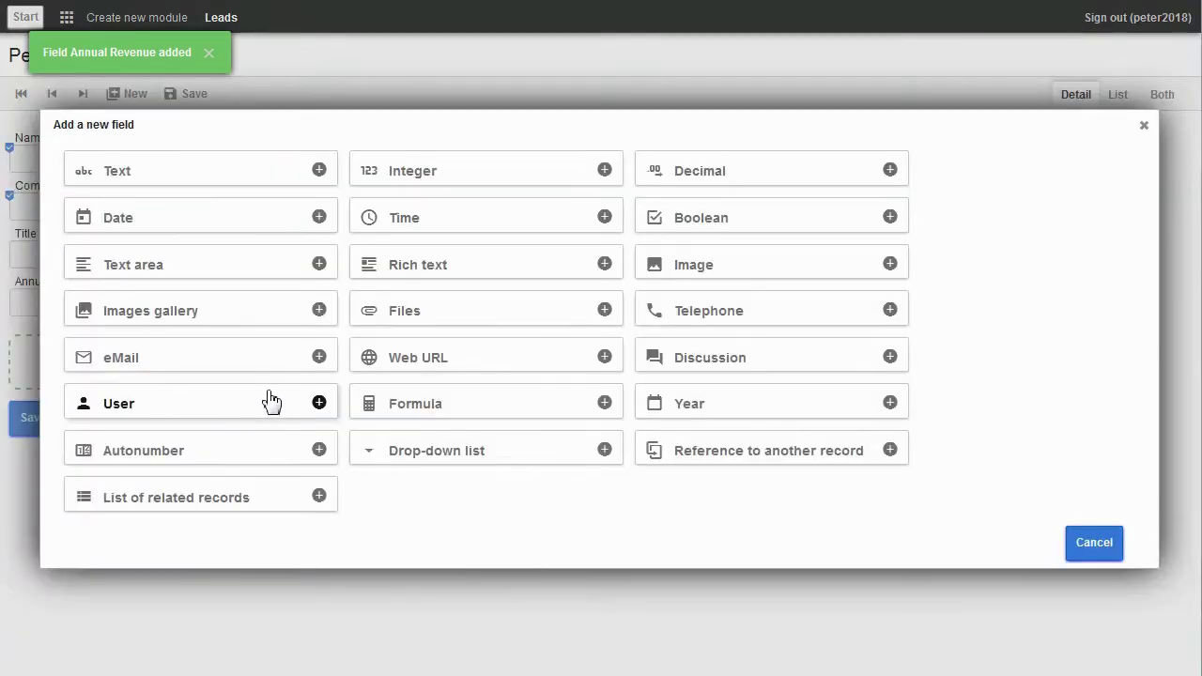
pyautogui.click(193, 402)
pyautogui.write('C')
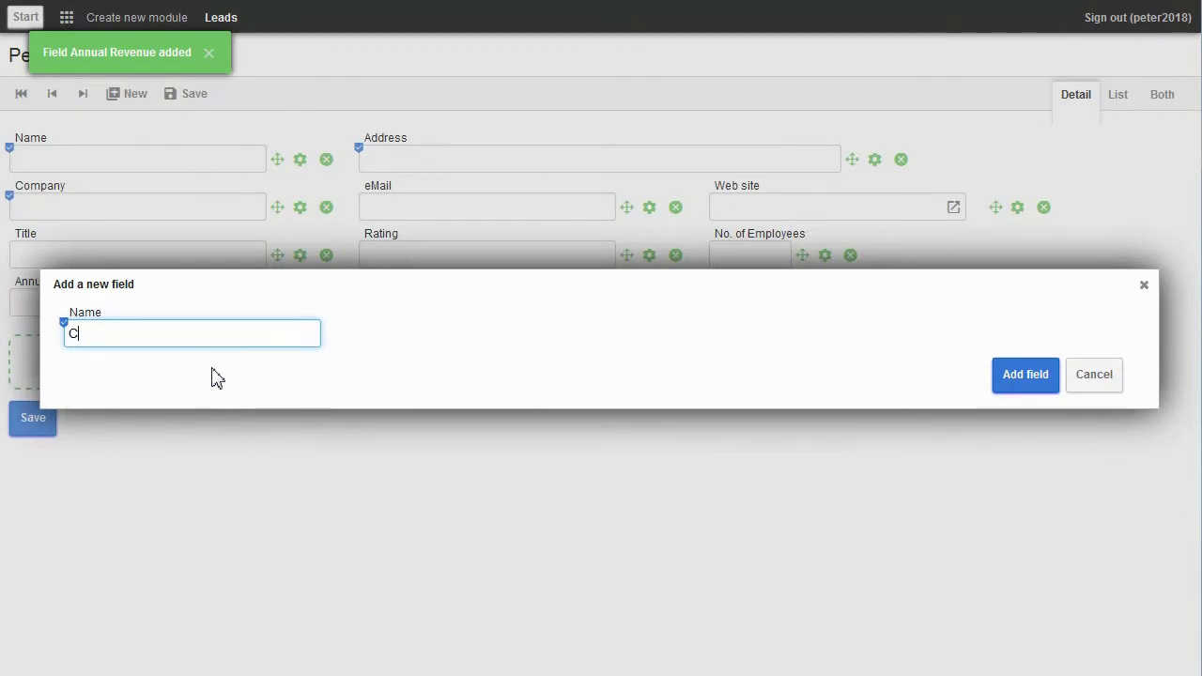
pyautogui.write('reated By')
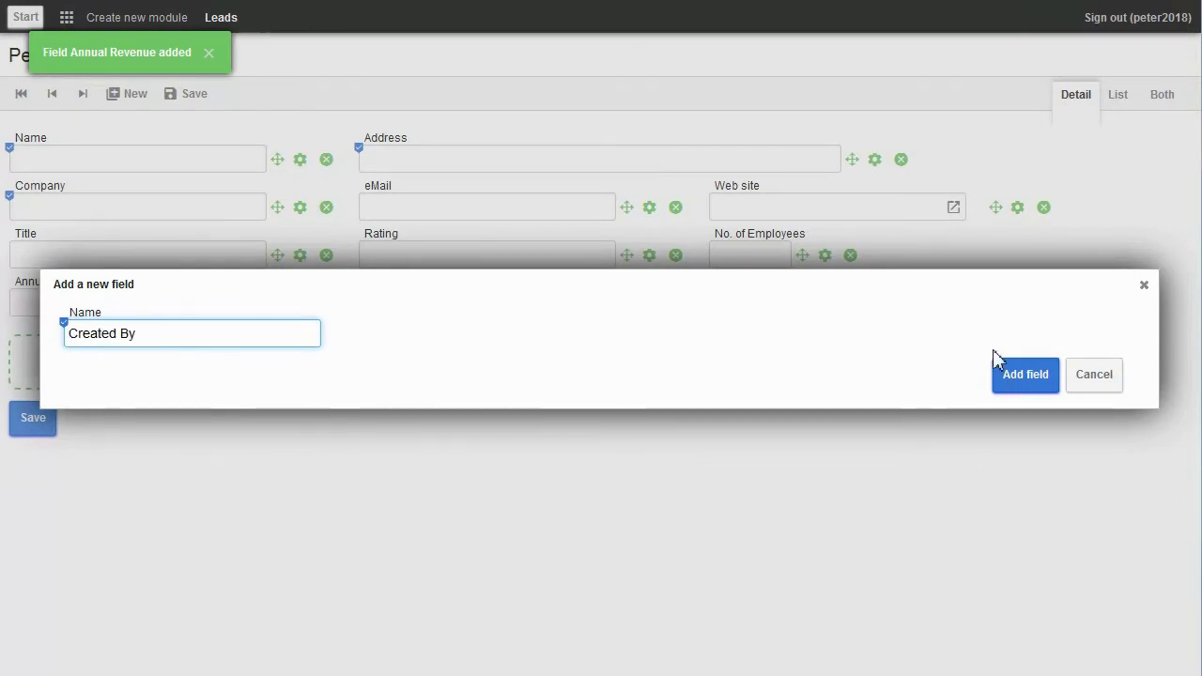
pyautogui.click(1033, 380)
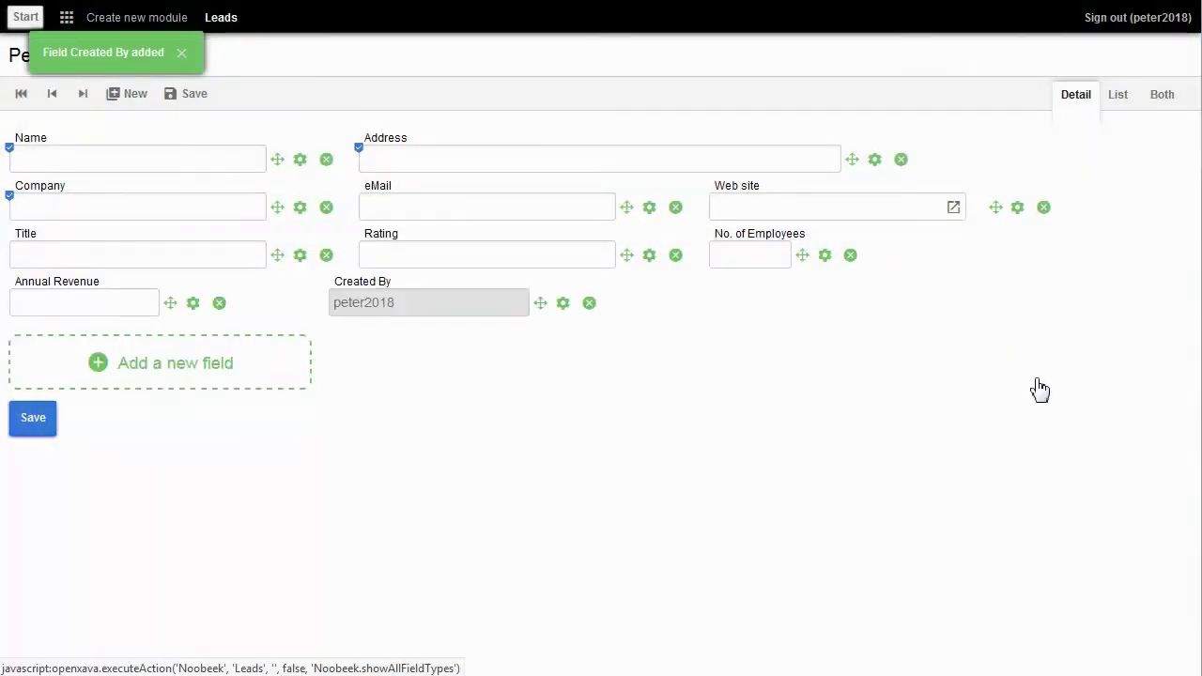
# Step: Add a read-only date field named Creation Date
pyautogui.click(153, 366)
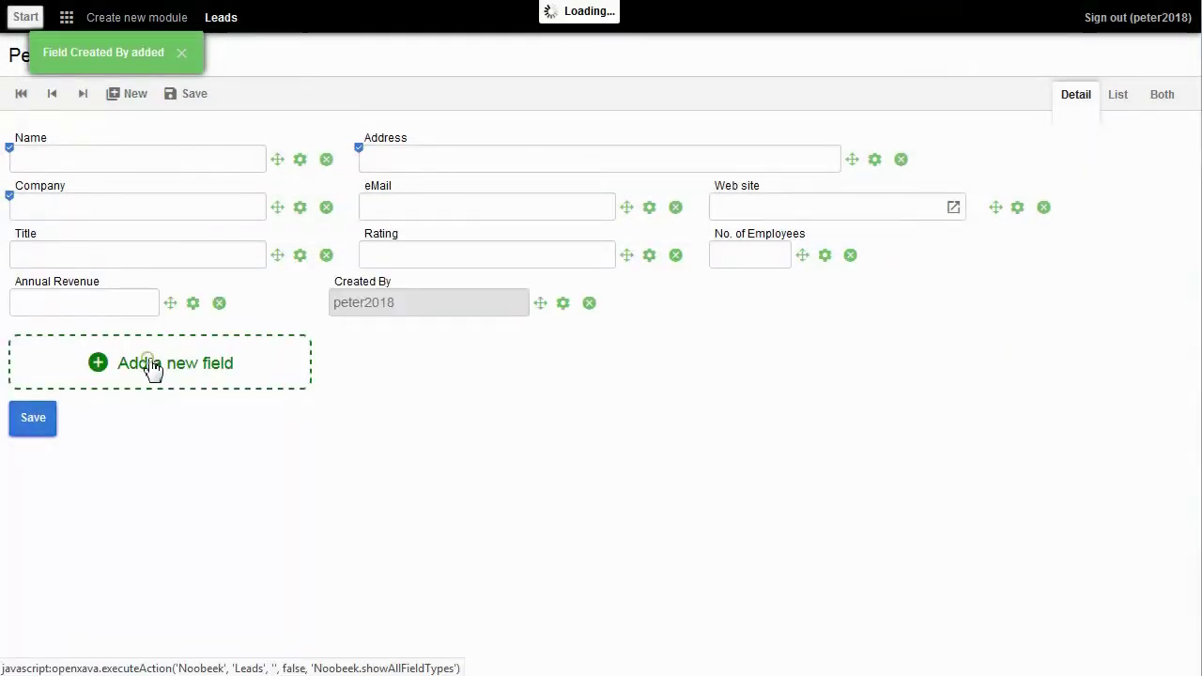
pyautogui.click(157, 225)
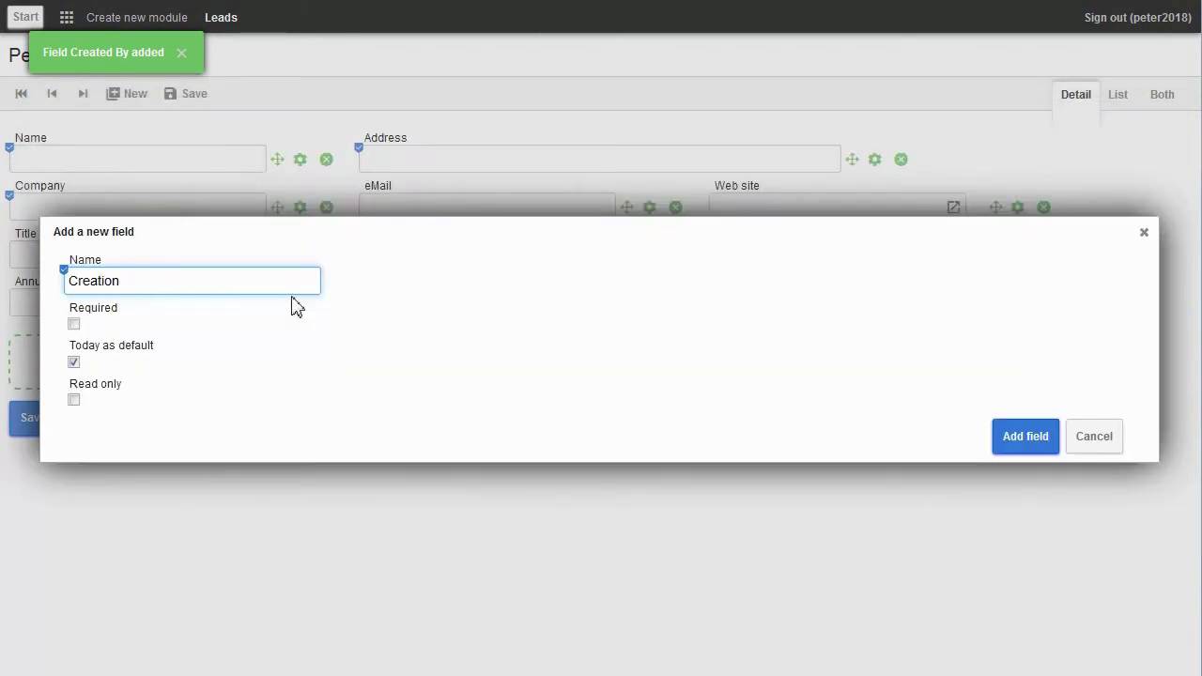
pyautogui.press('BackSpace')
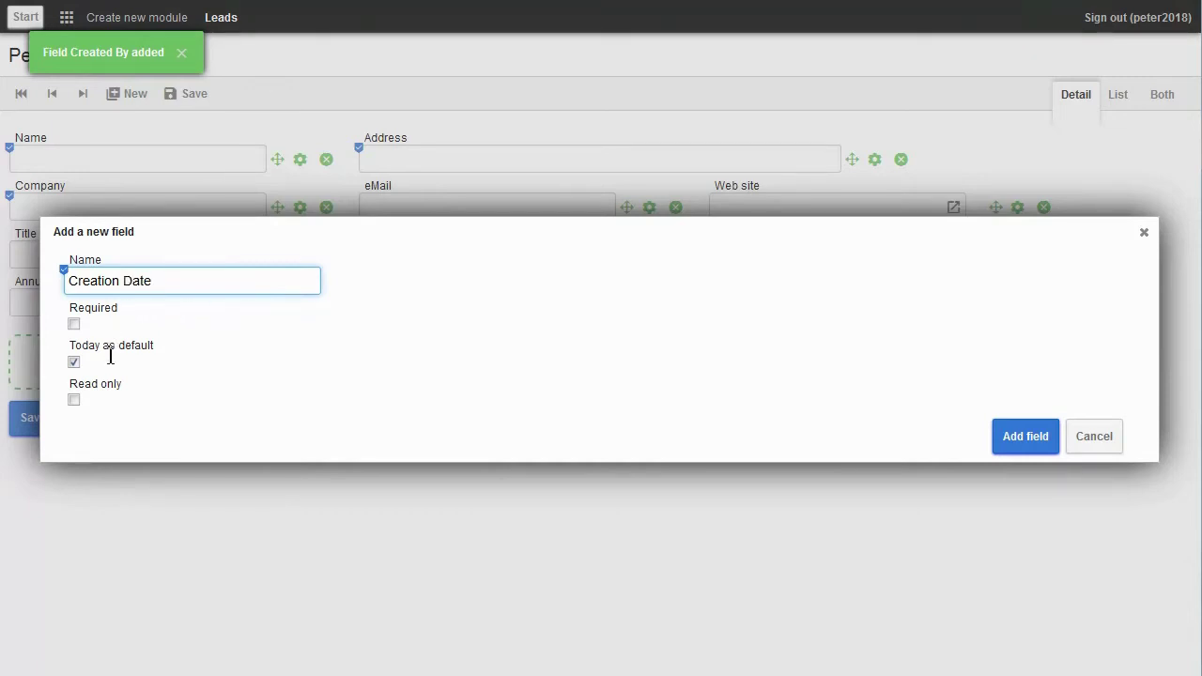
pyautogui.click(74, 400)
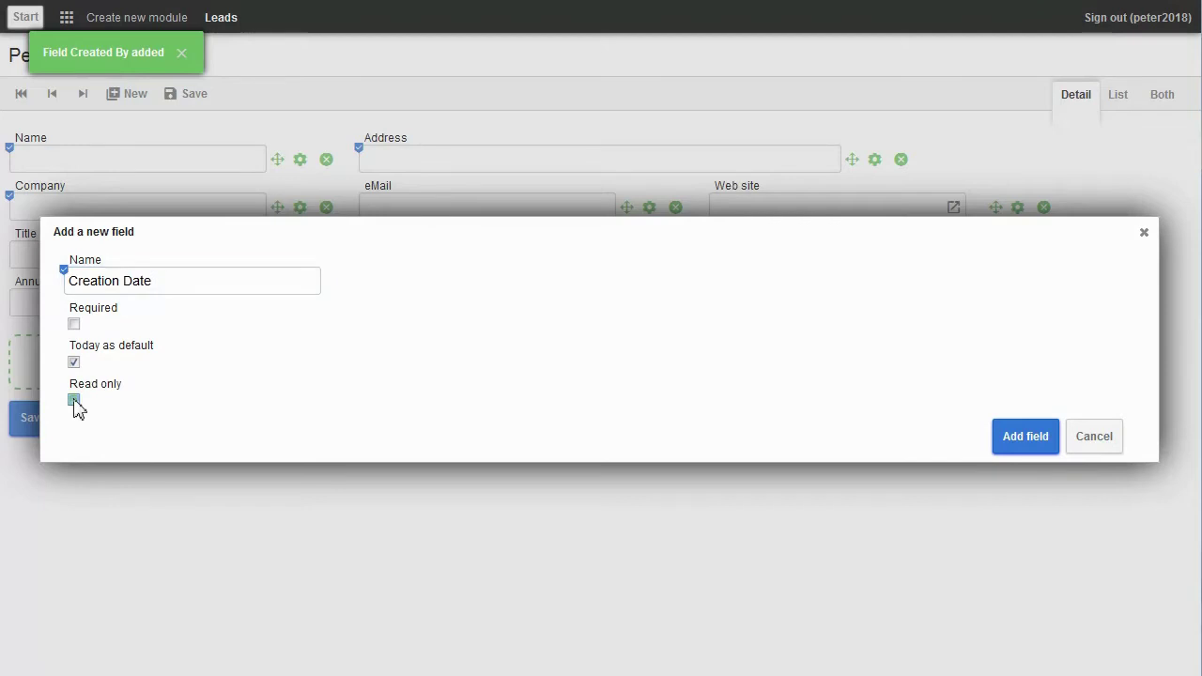
pyautogui.click(1019, 440)
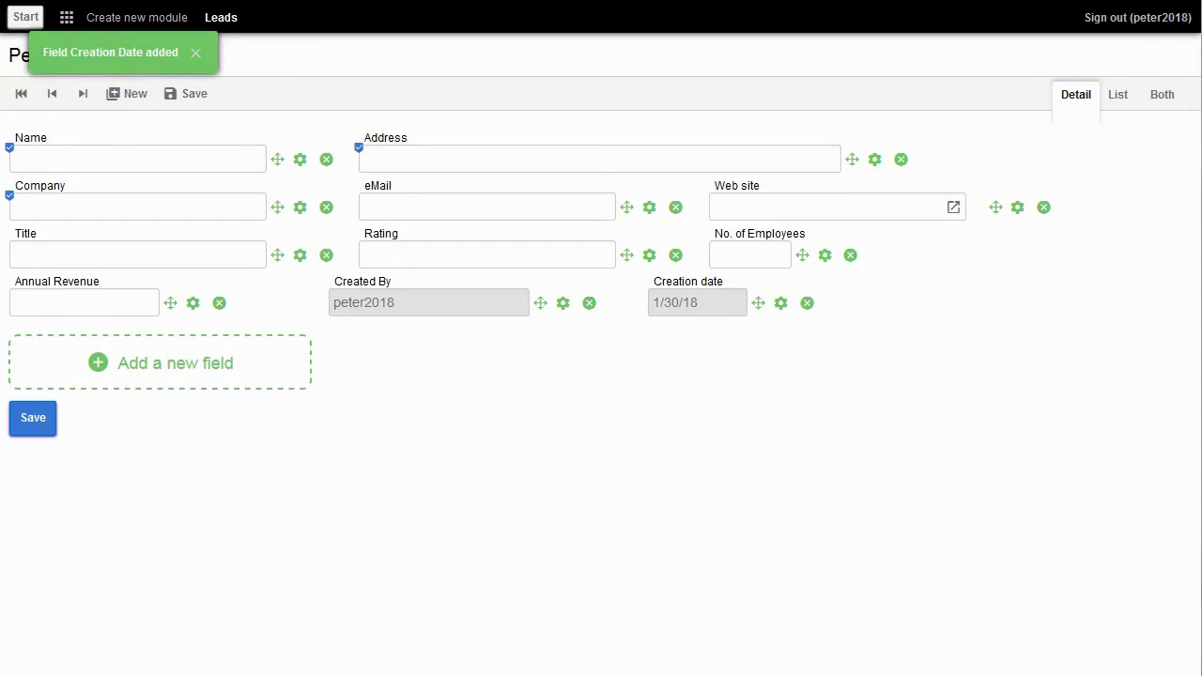
pyautogui.click(62, 159)
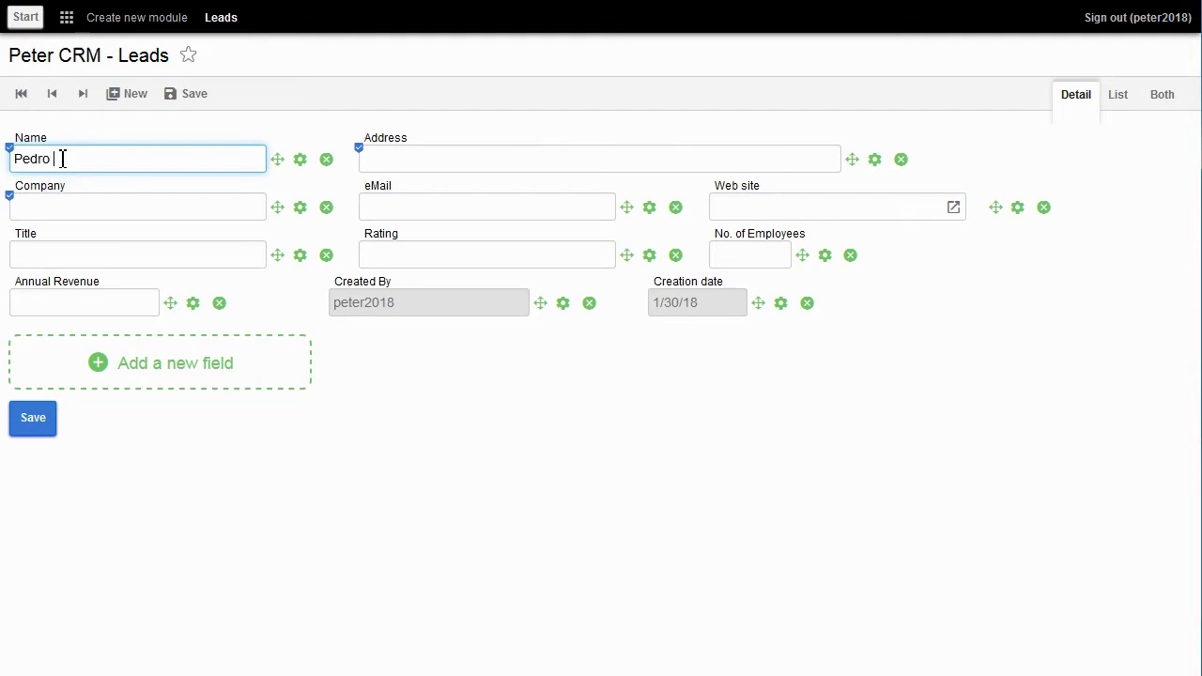
# Step: Enter the lead's name, address, company Pandemic Corporation and e-mail address
pyautogui.write('Alabau')
pyautogui.press('Tab')
pyautogui.write('Doct')
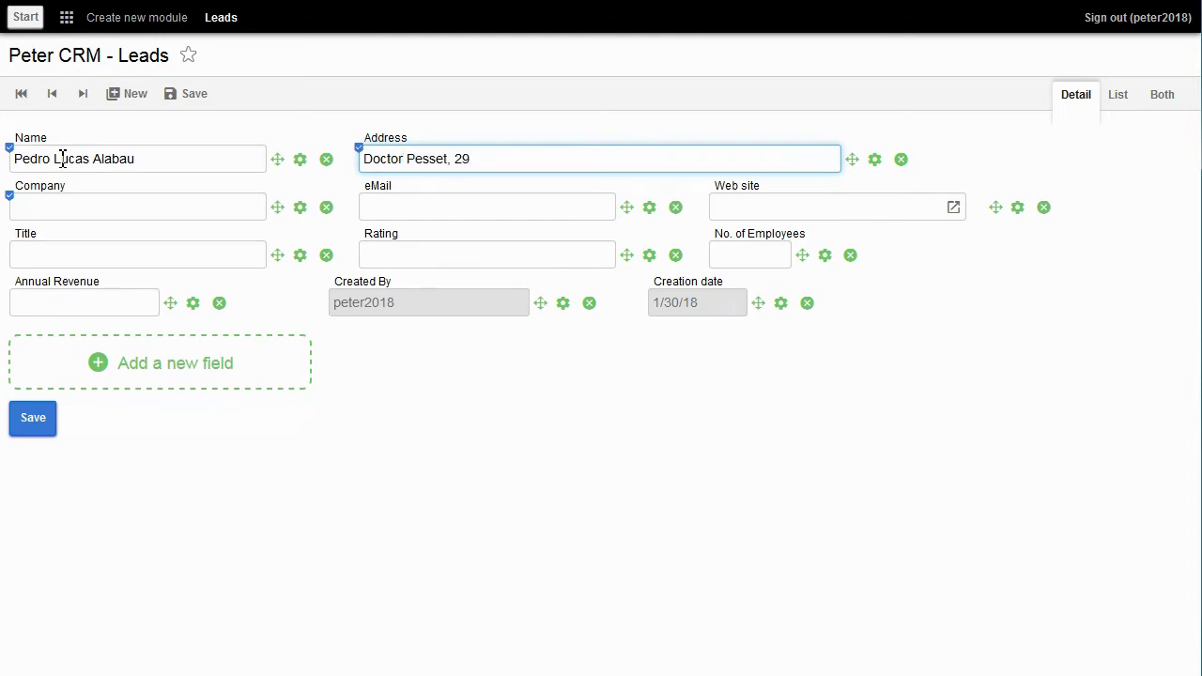
pyautogui.write('stellar (Valencia')
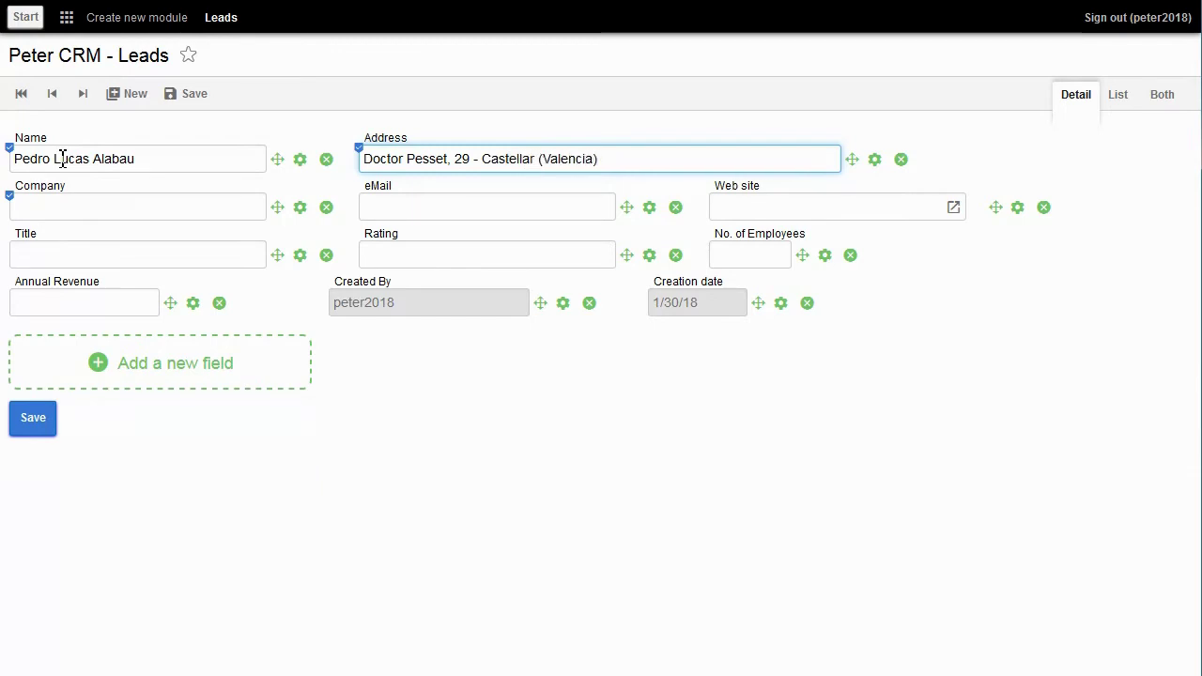
pyautogui.press('Tab')
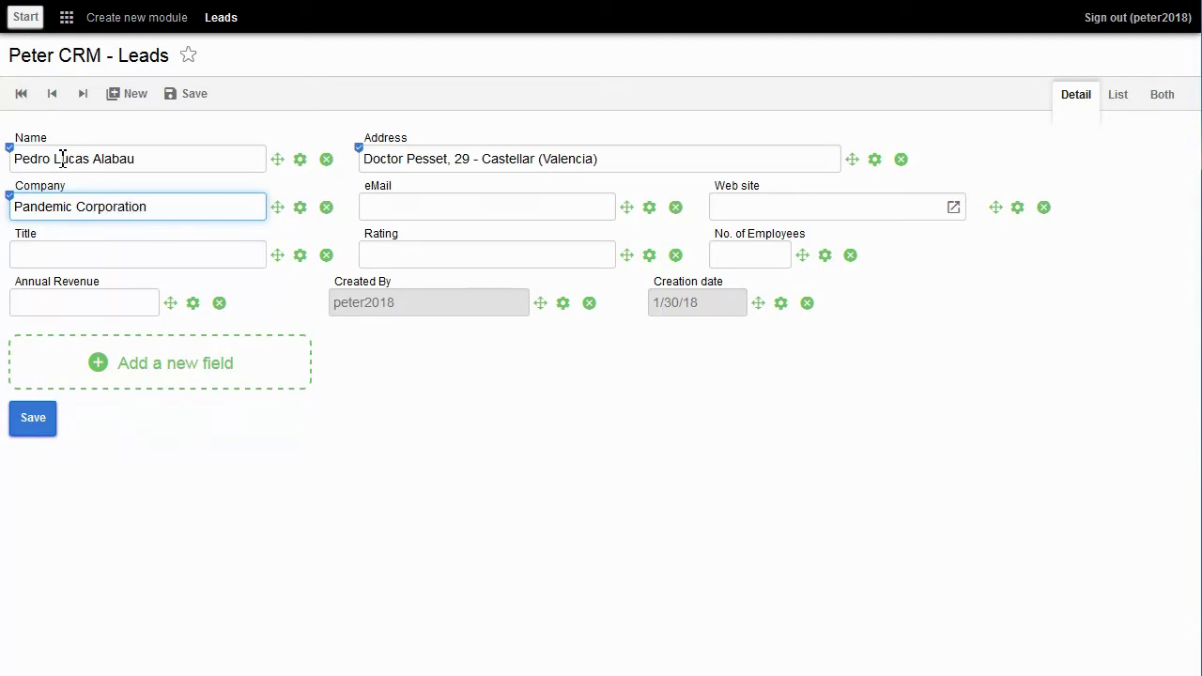
pyautogui.press('Tab')
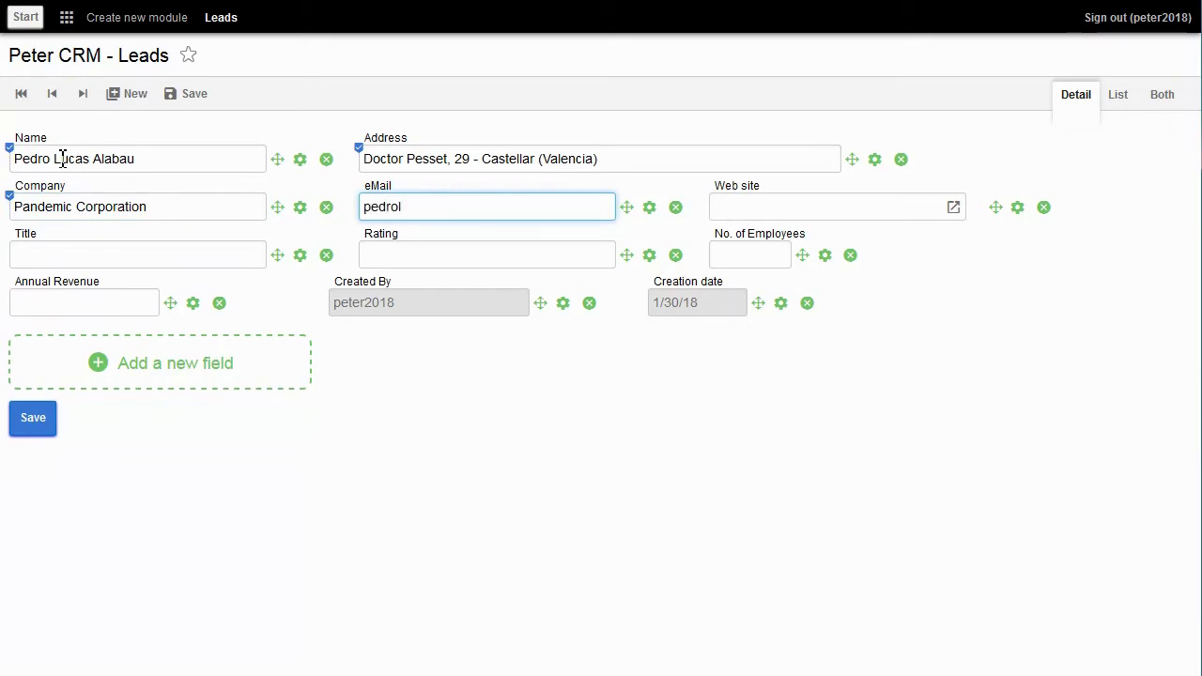
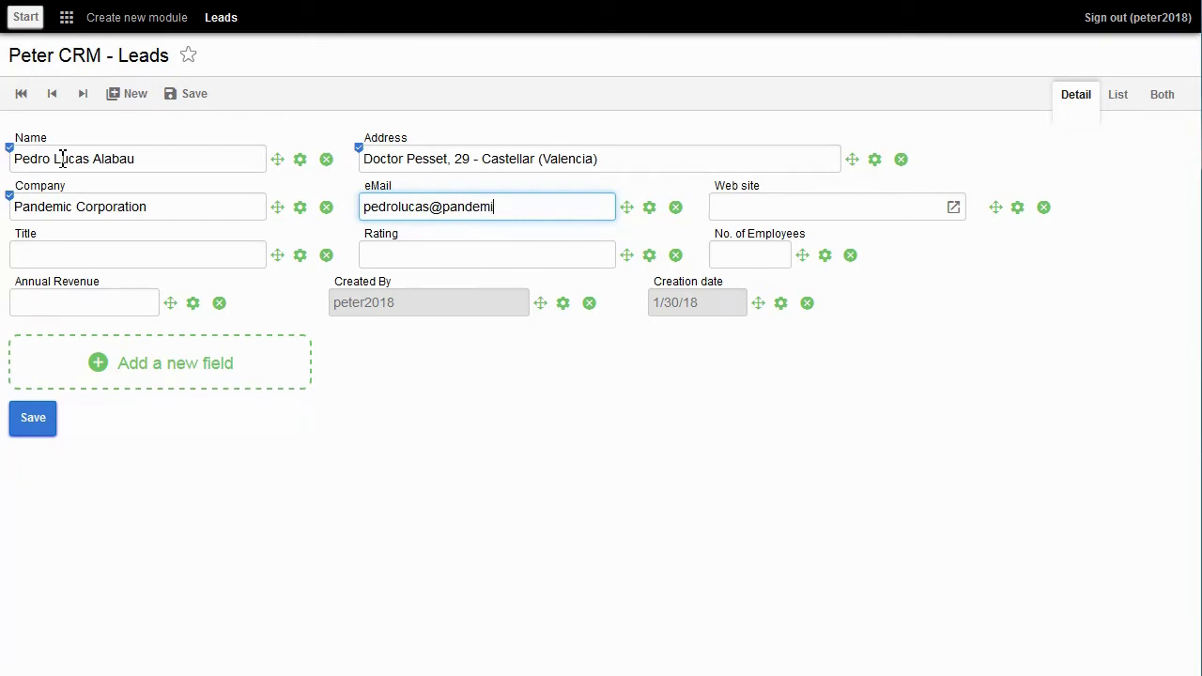
# Step: Set Title Marketing Director, Rating Warm, 167 employees, 2,500,000 revenue, and save the lead
pyautogui.press('Tab')
pyautogui.press('Tab')
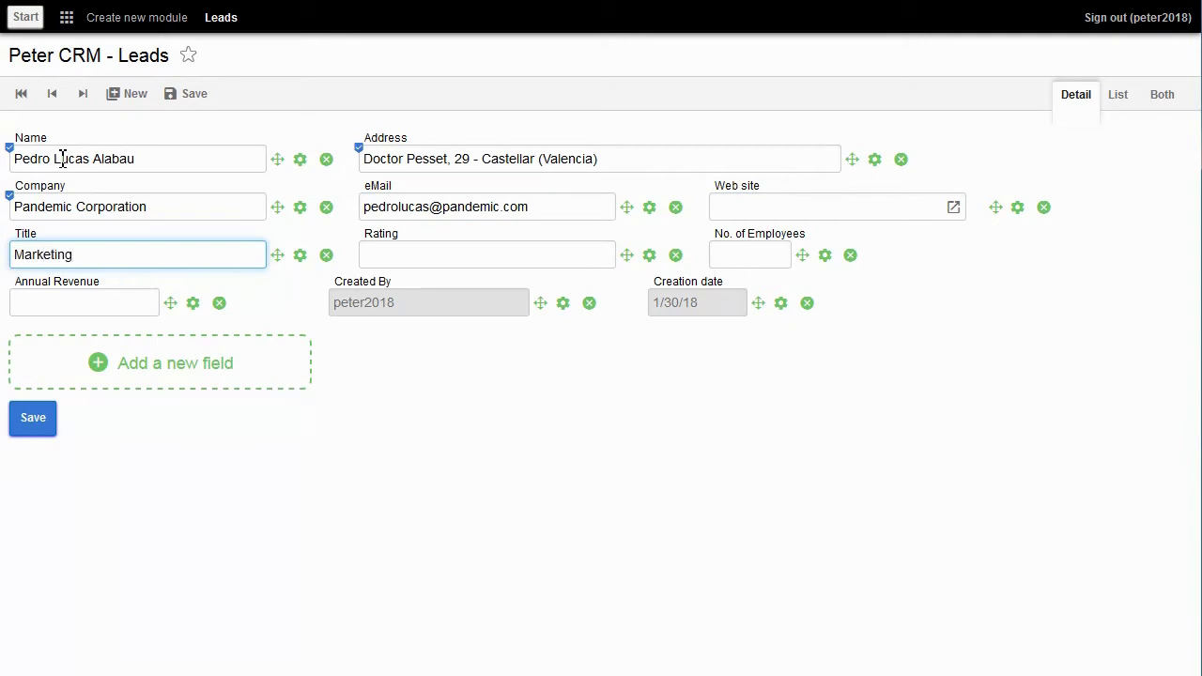
pyautogui.press('Tab')
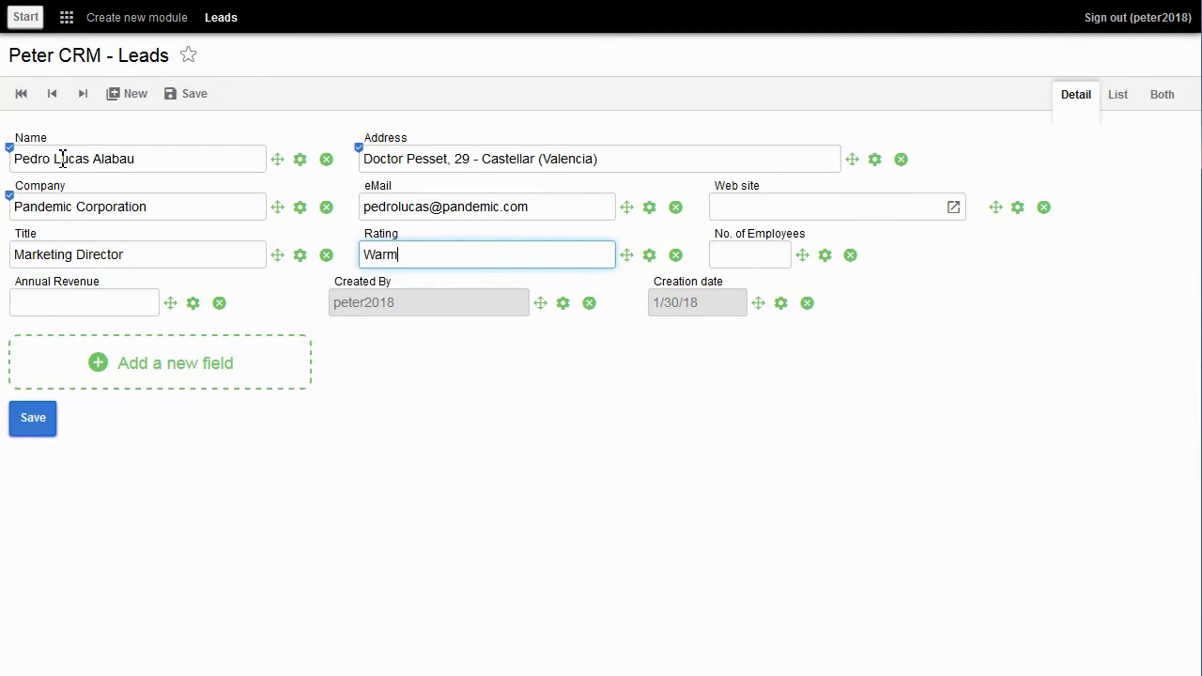
pyautogui.press('Tab')
pyautogui.write('167')
pyautogui.press('Tab')
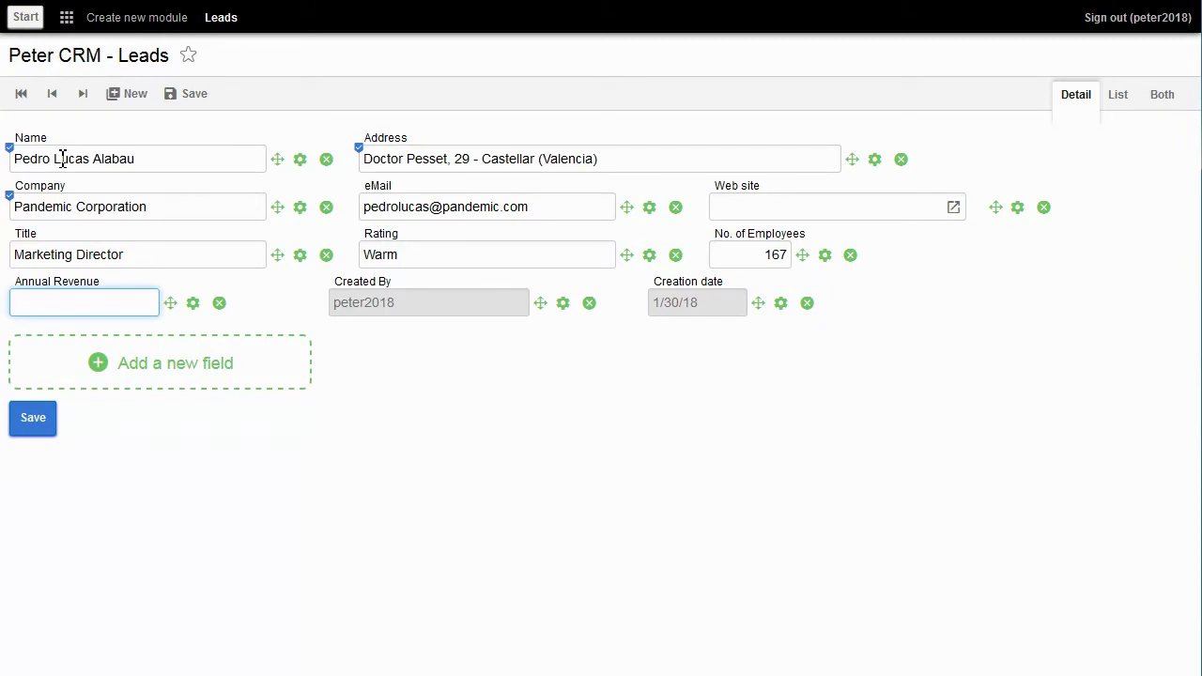
pyautogui.write('2,500,000')
pyautogui.click(30, 430)
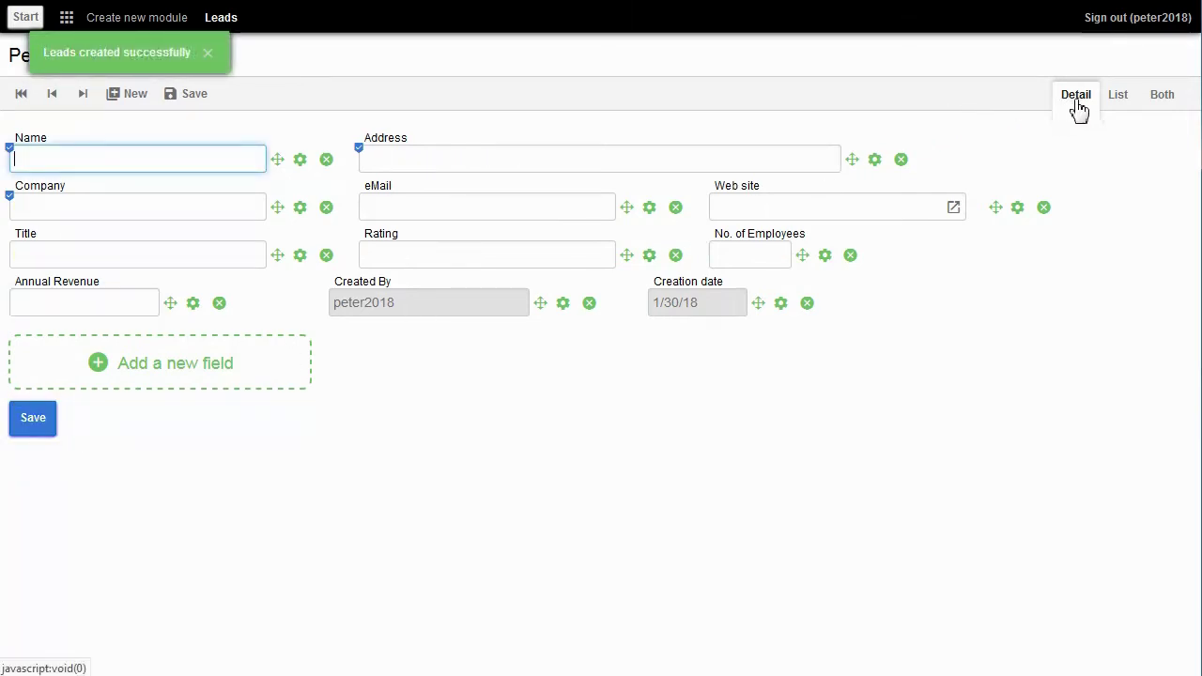
# Step: Check the saved lead in List and Cards views, then open a new blank lead
pyautogui.click(1115, 109)
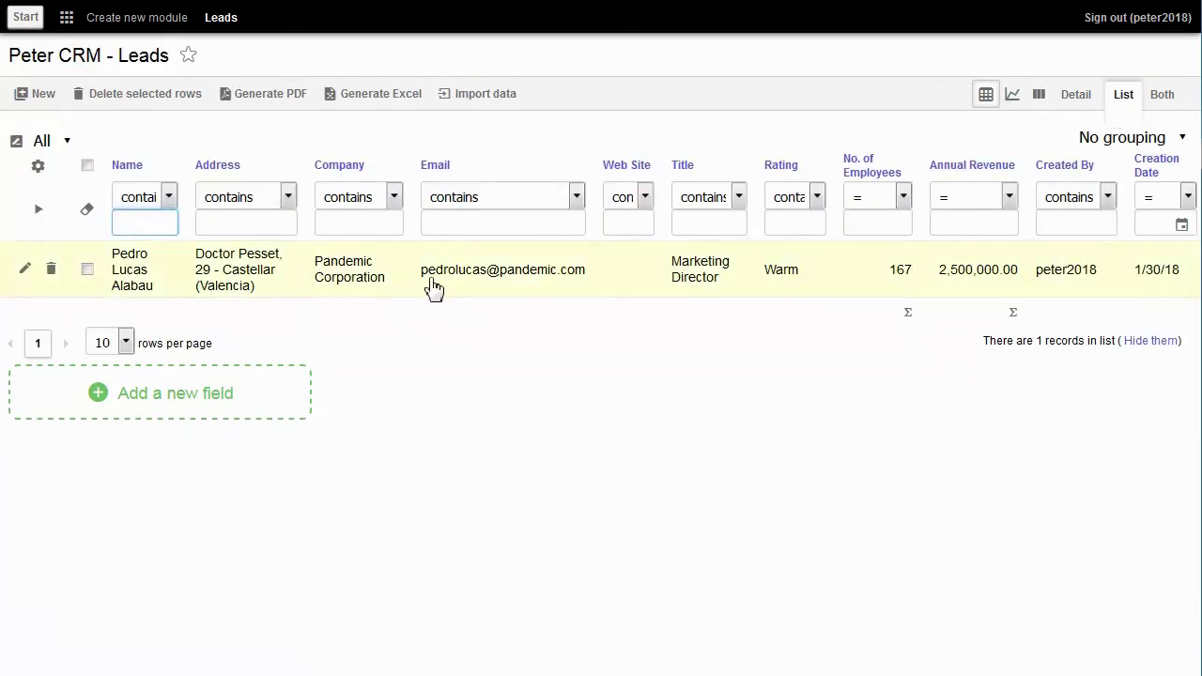
pyautogui.click(236, 288)
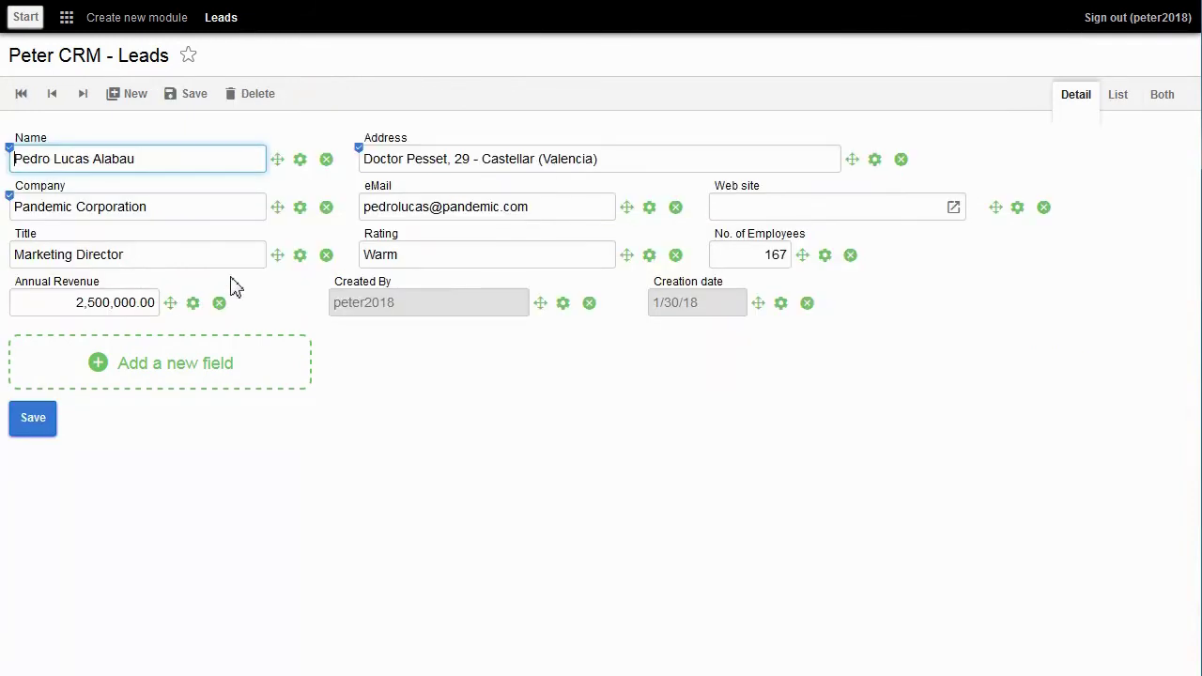
pyautogui.click(1117, 103)
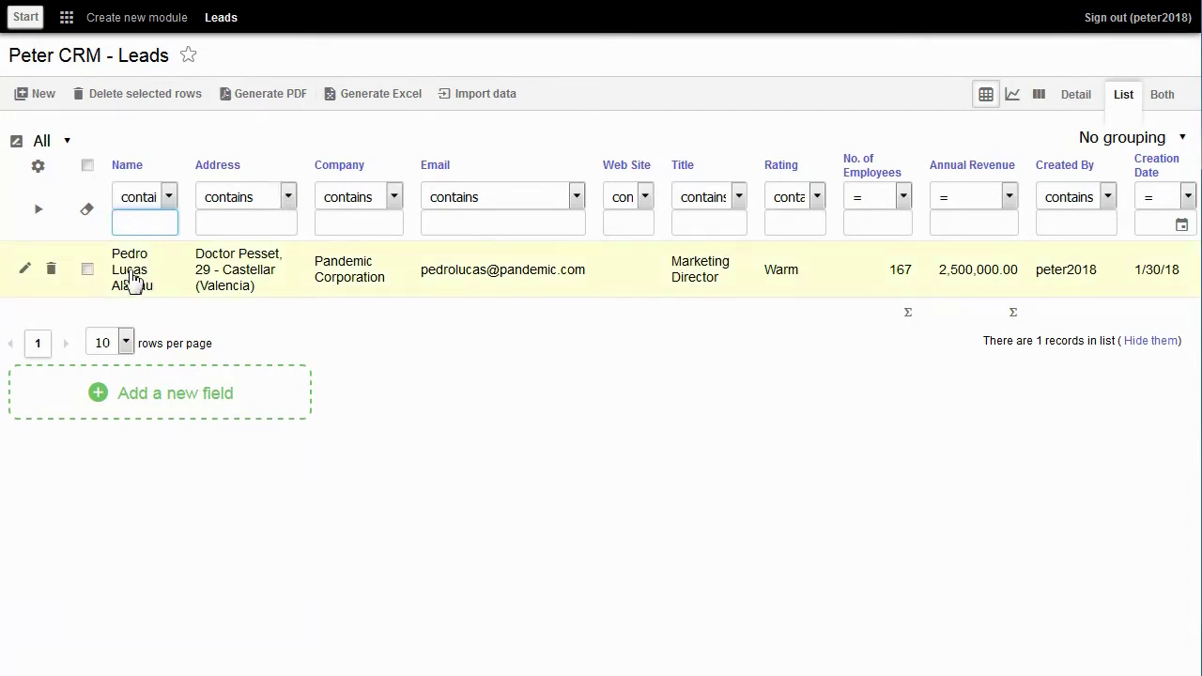
pyautogui.click(1035, 94)
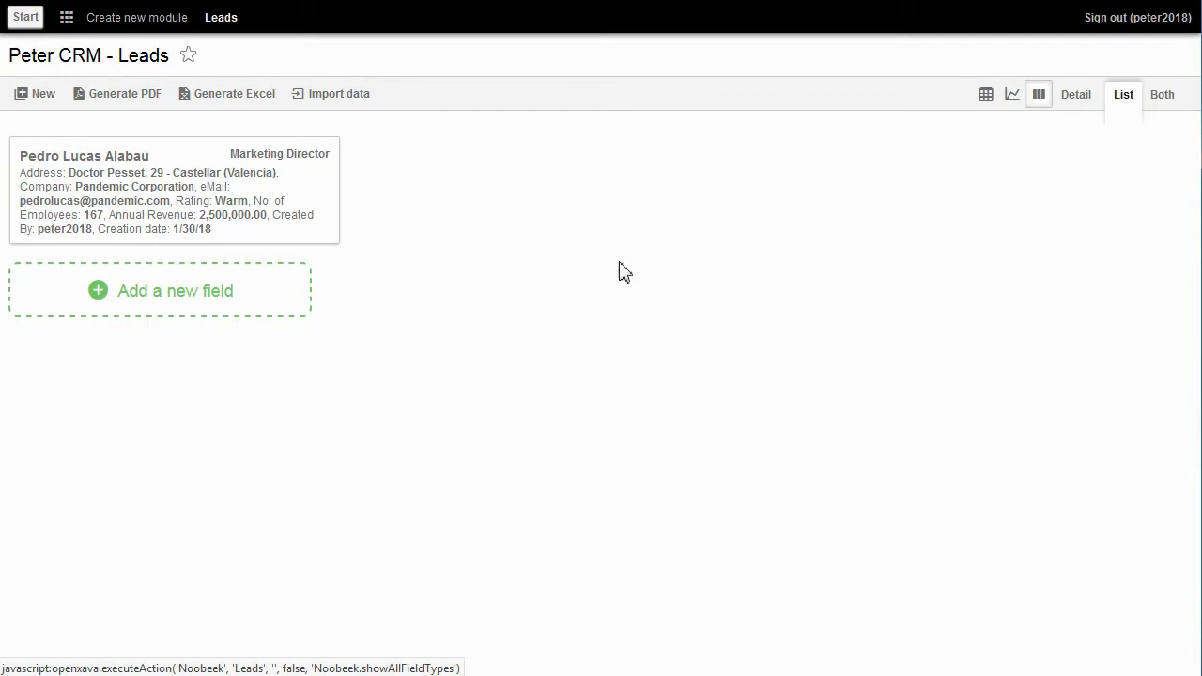
pyautogui.click(54, 91)
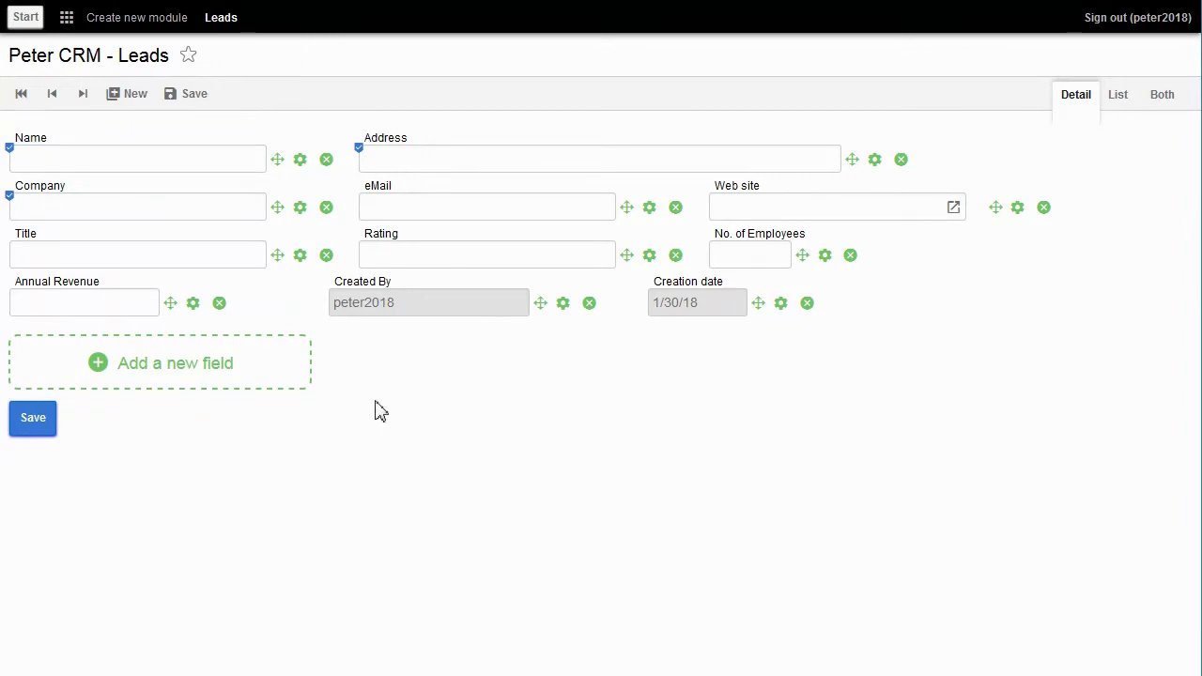
# Step: Create a new module named Lead Status
pyautogui.click(144, 24)
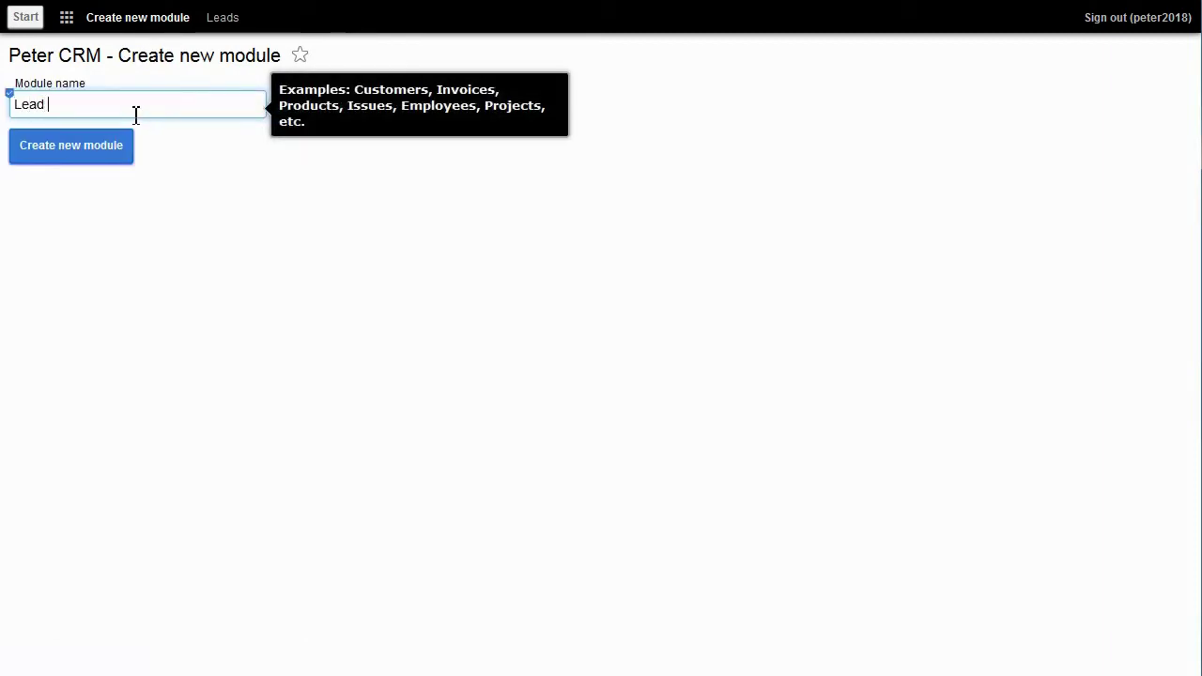
pyautogui.write('Lead Status')
pyautogui.click(108, 149)
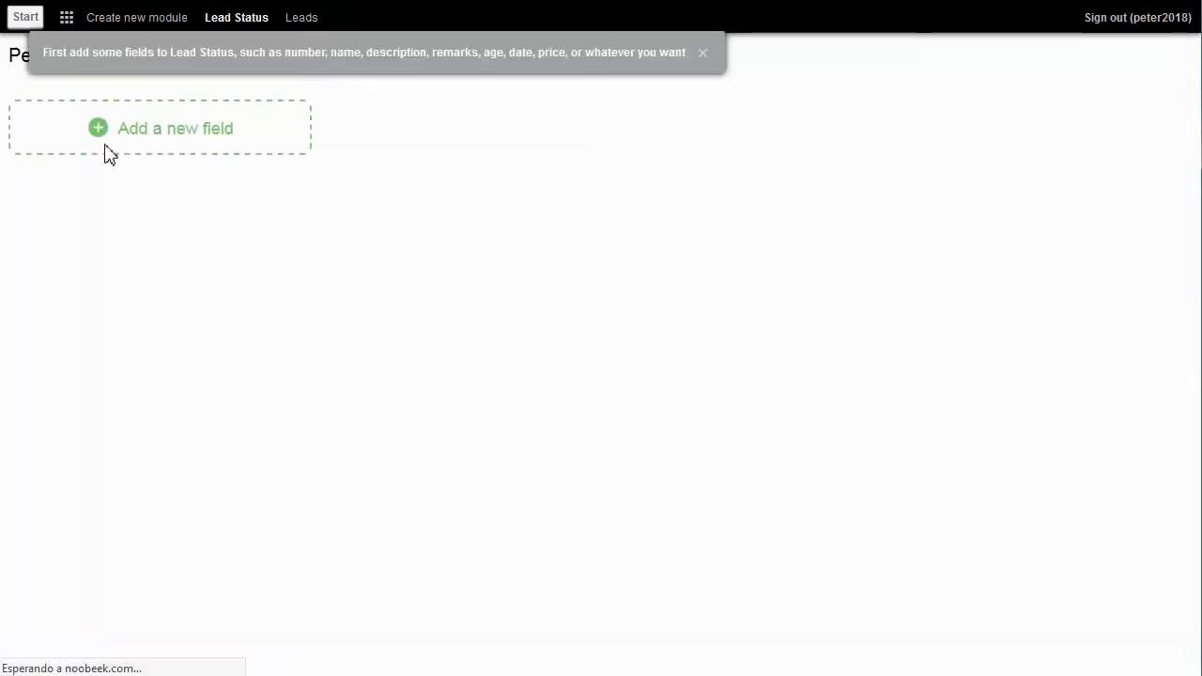
# Step: Add a Description text field to Lead Status
pyautogui.click(147, 138)
pyautogui.click(171, 174)
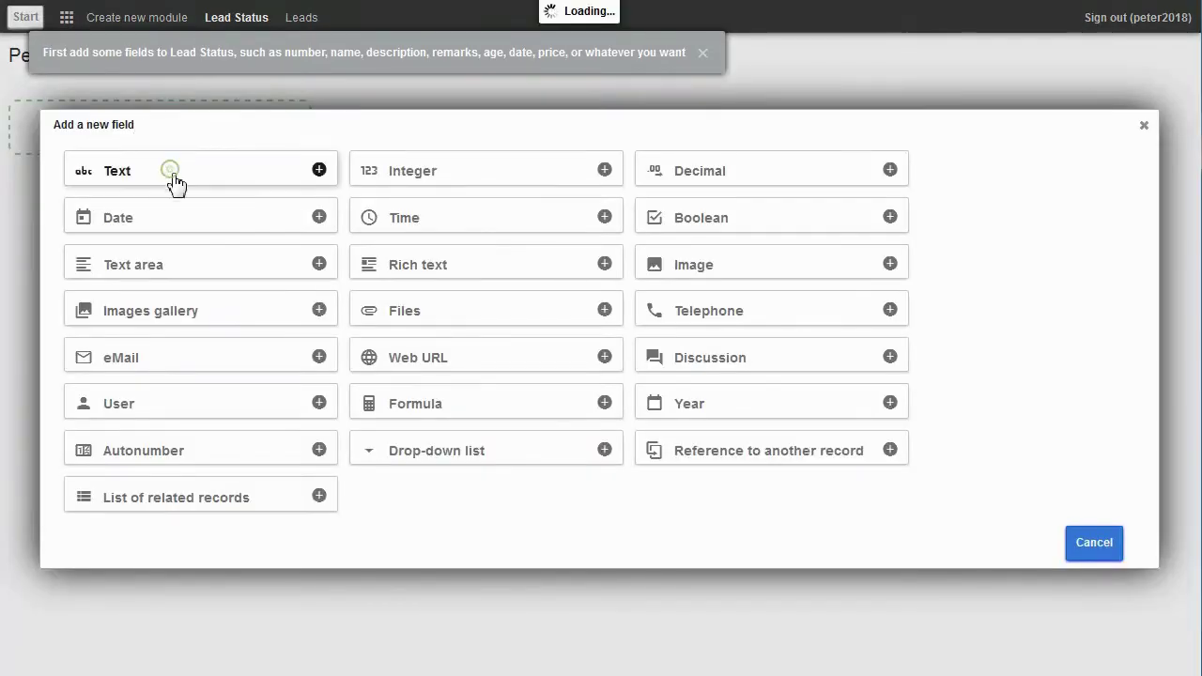
pyautogui.write('Descriptio')
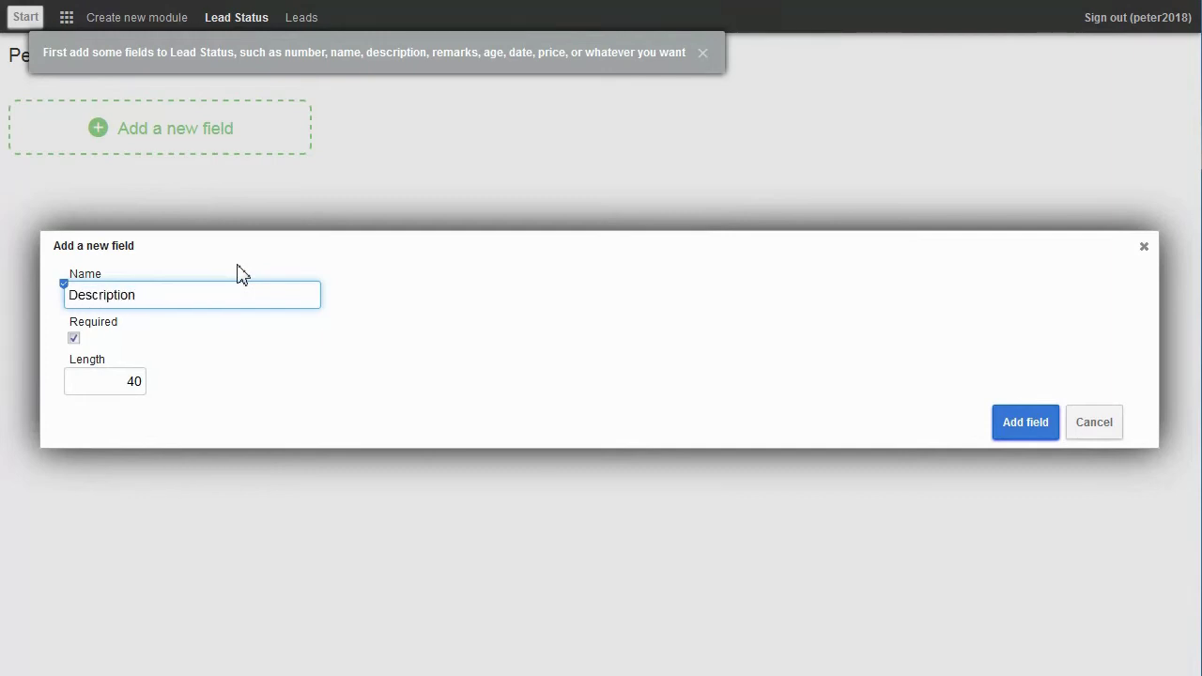
pyautogui.write('n')
pyautogui.click(1017, 434)
pyautogui.click(1017, 434)
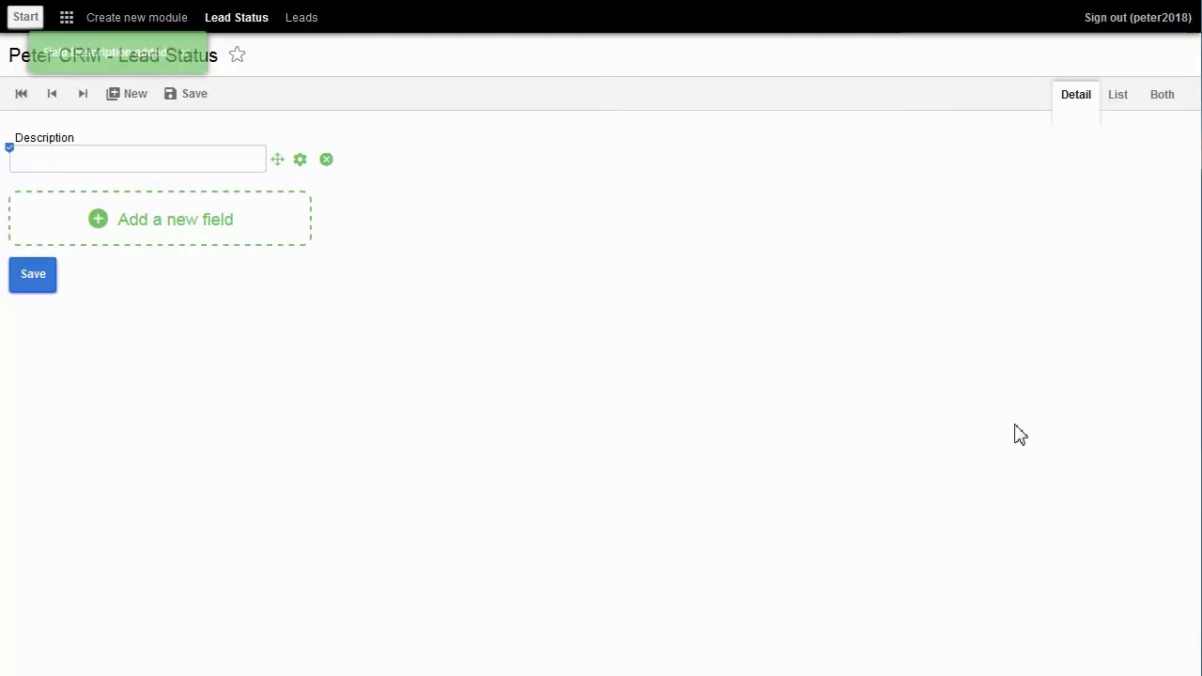
# Step: Save the New and Contacted lead statuses as Lead Status records
pyautogui.click(48, 167)
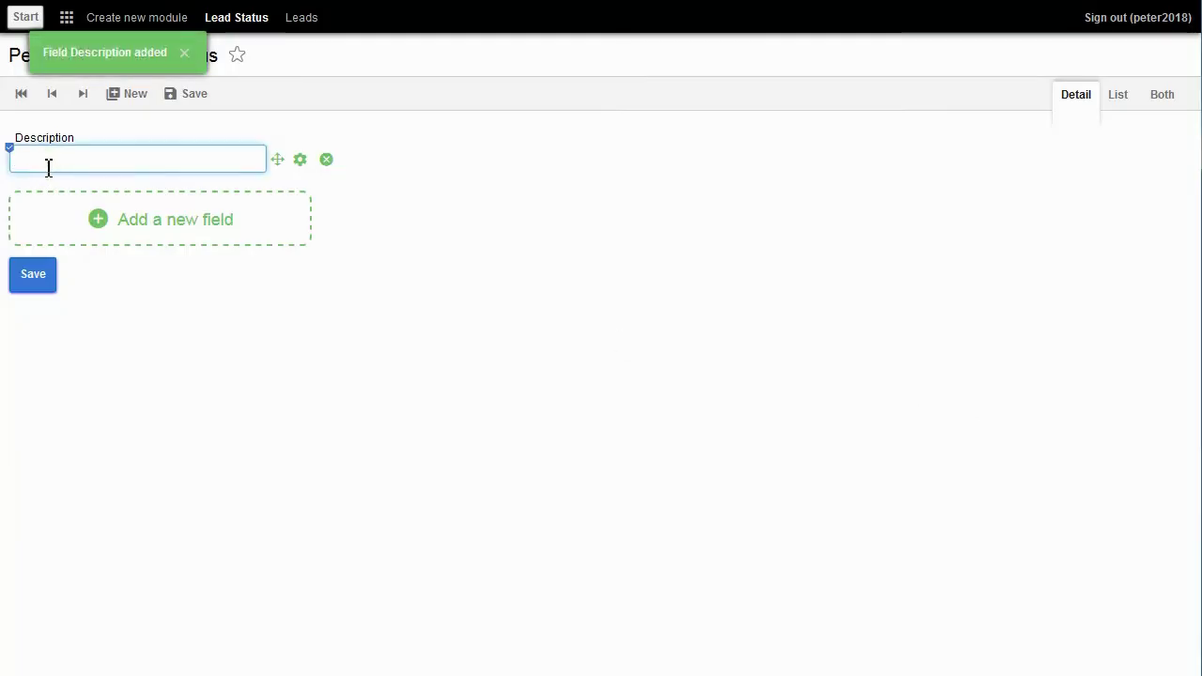
pyautogui.write('Ne')
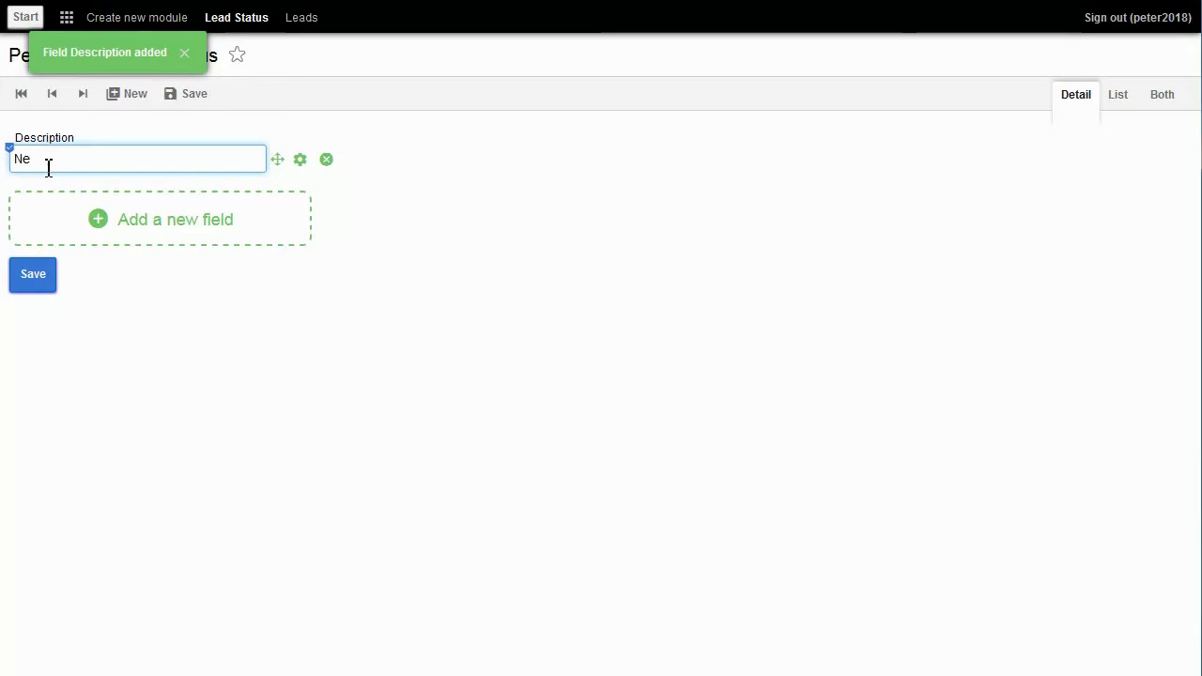
pyautogui.click(38, 279)
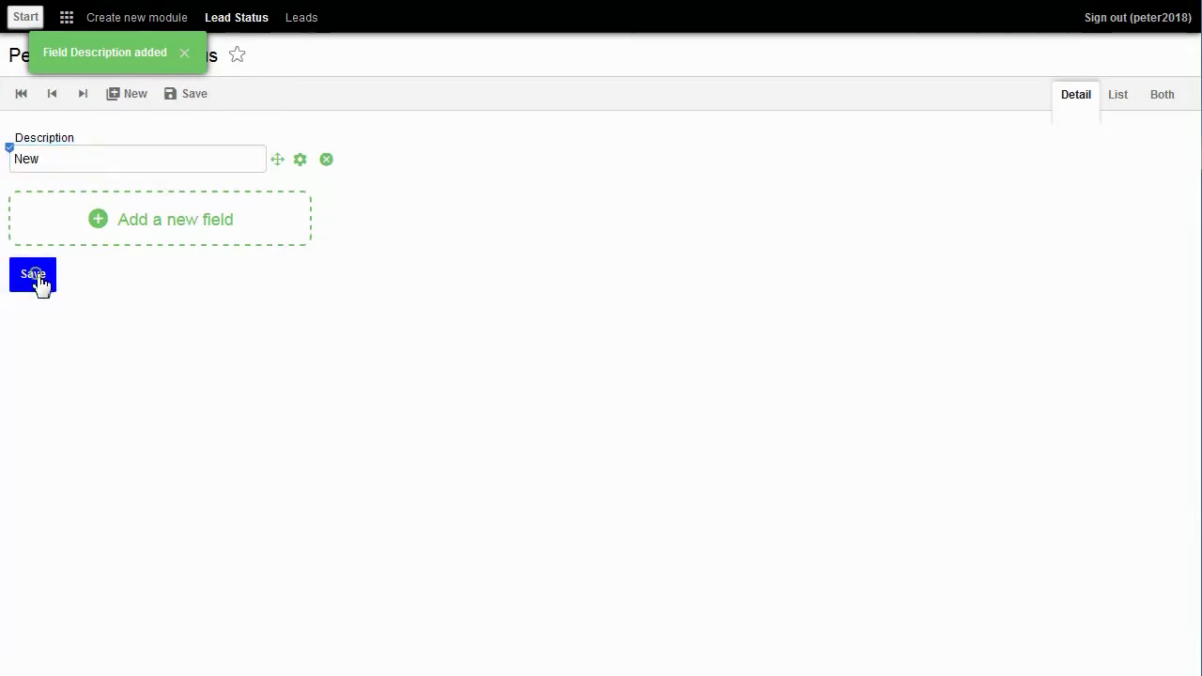
pyautogui.click(62, 168)
pyautogui.write('Contacted')
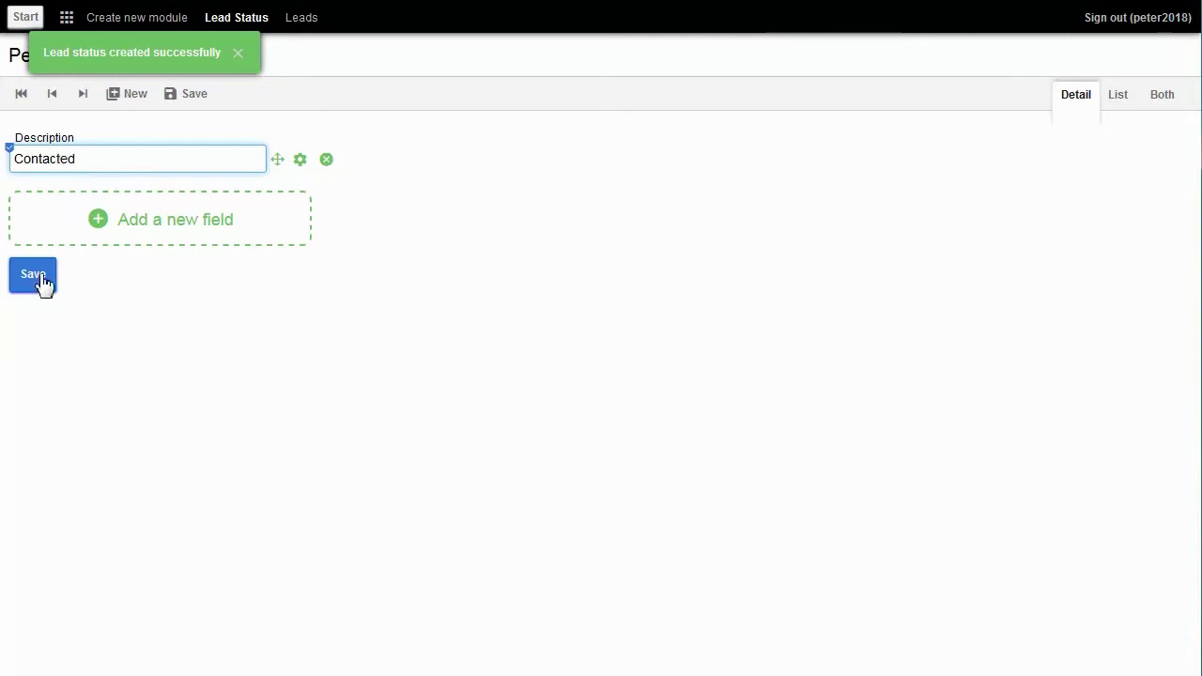
pyautogui.click(37, 281)
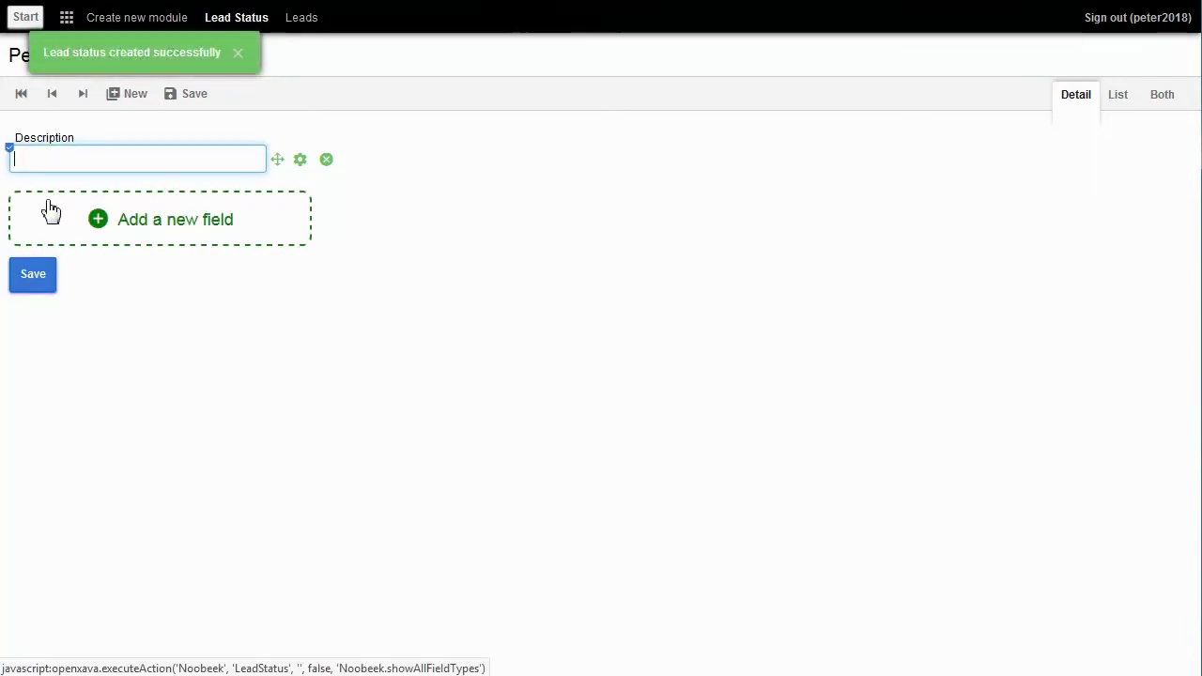
# Step: Add the Working, Unqualified and Converted statuses, then view all five as a list
pyautogui.write('Working')
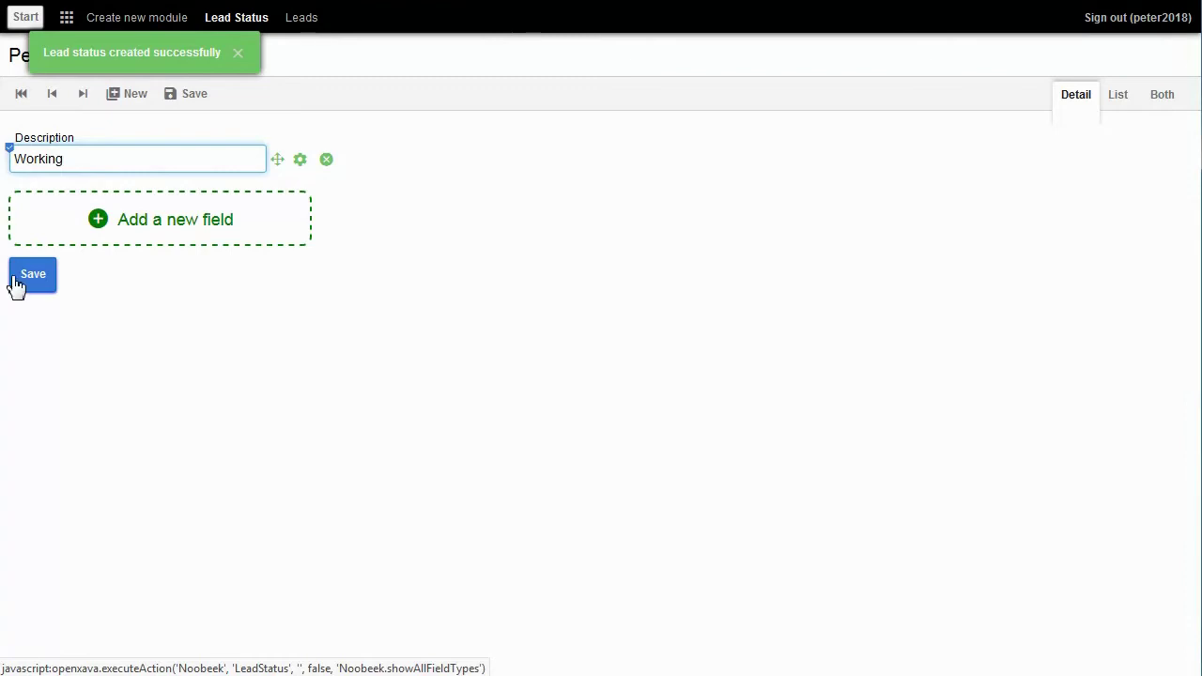
pyautogui.click(31, 282)
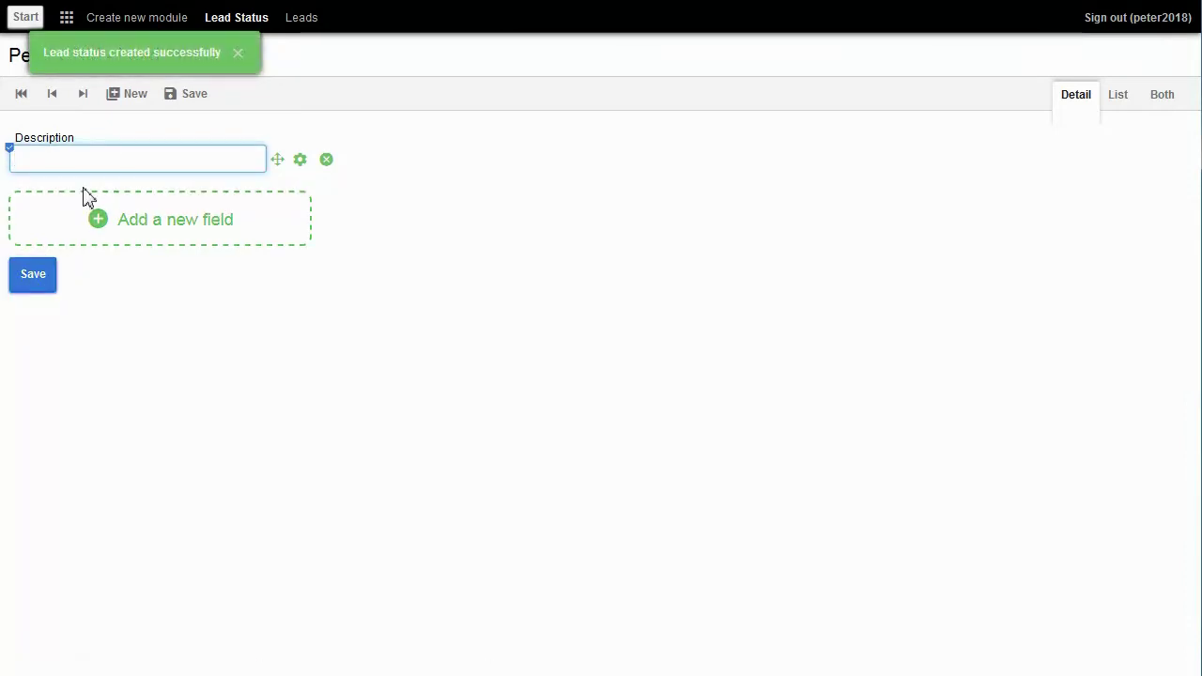
pyautogui.write('Unqualifie')
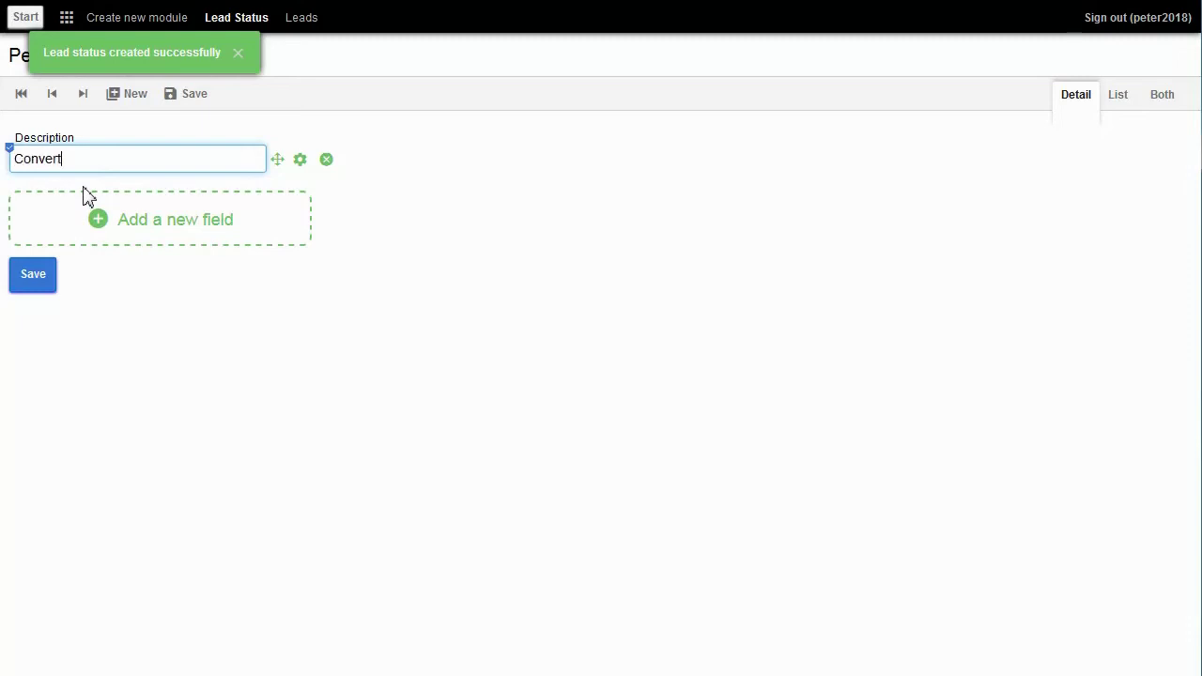
pyautogui.write('d')
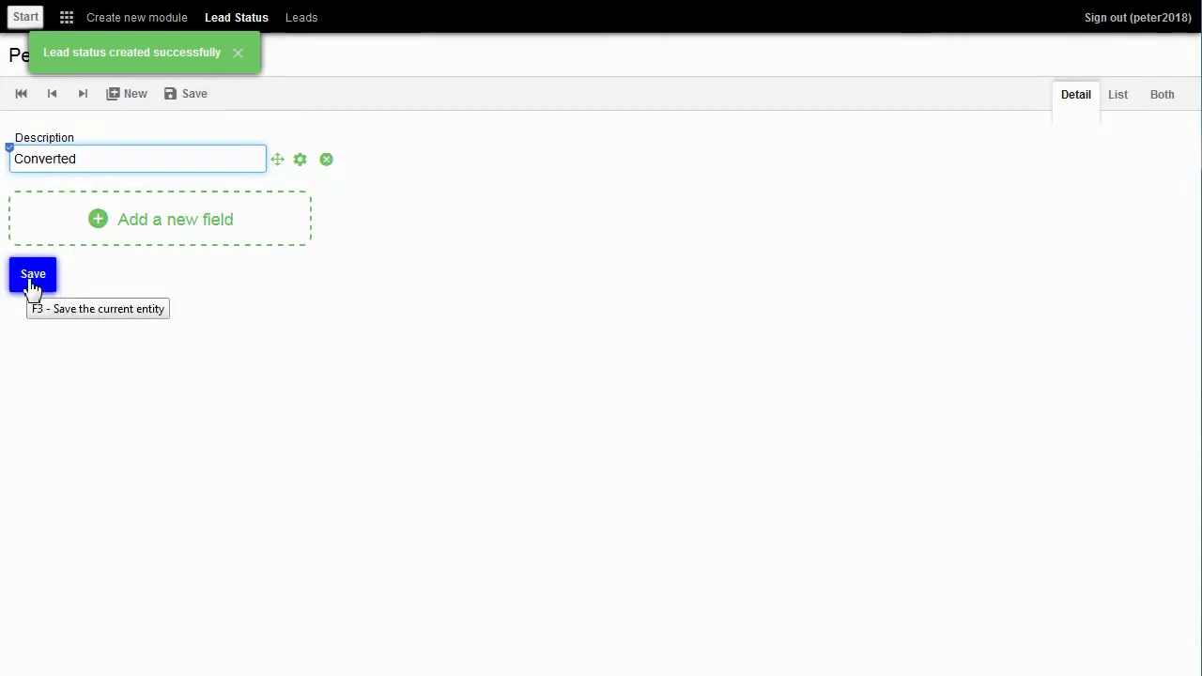
pyautogui.click(33, 279)
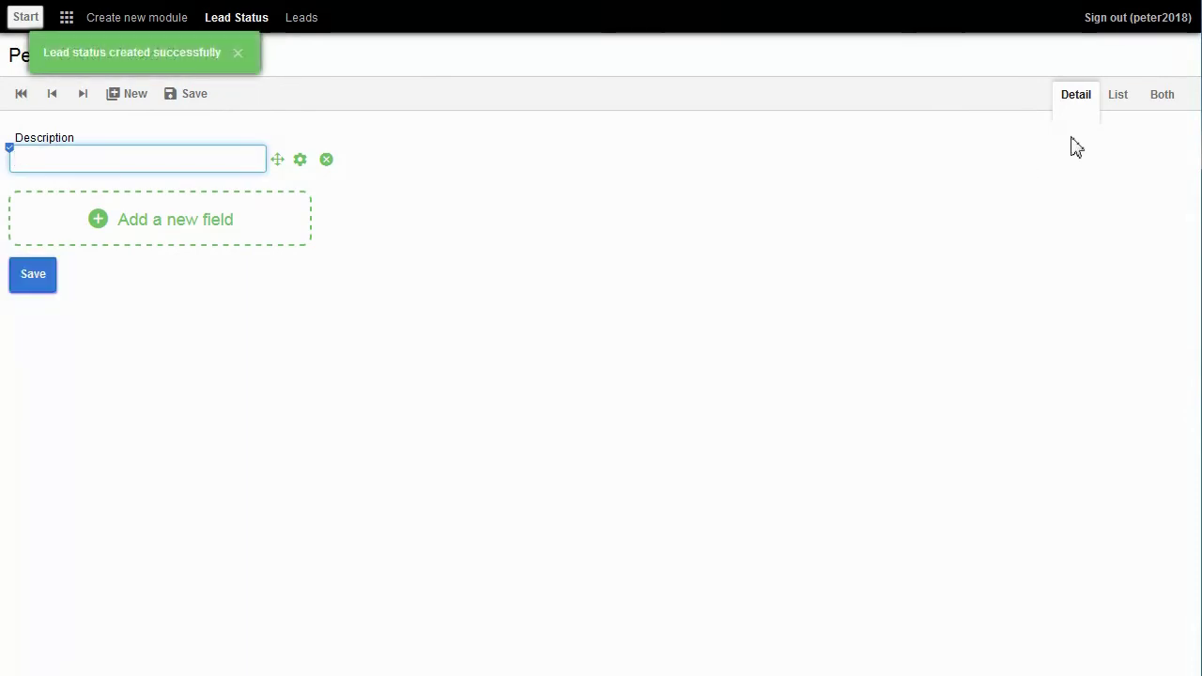
pyautogui.click(1123, 102)
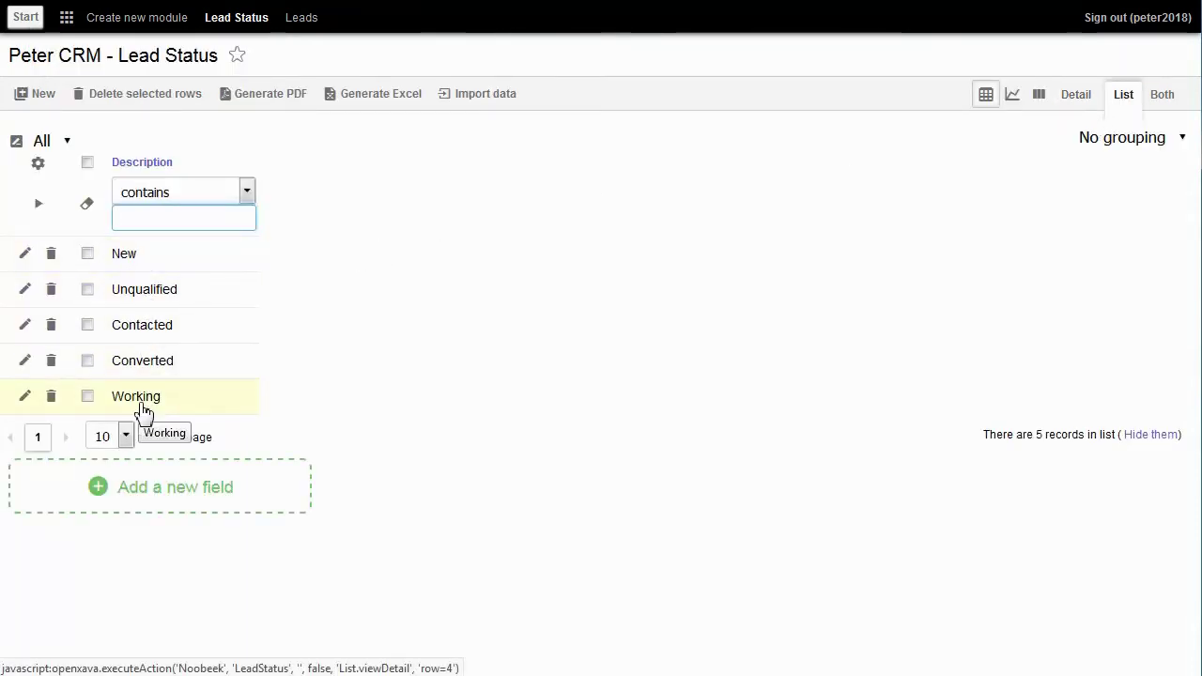
# Step: Add a Lead Status reference field to Leads and check its five status choices
pyautogui.click(302, 18)
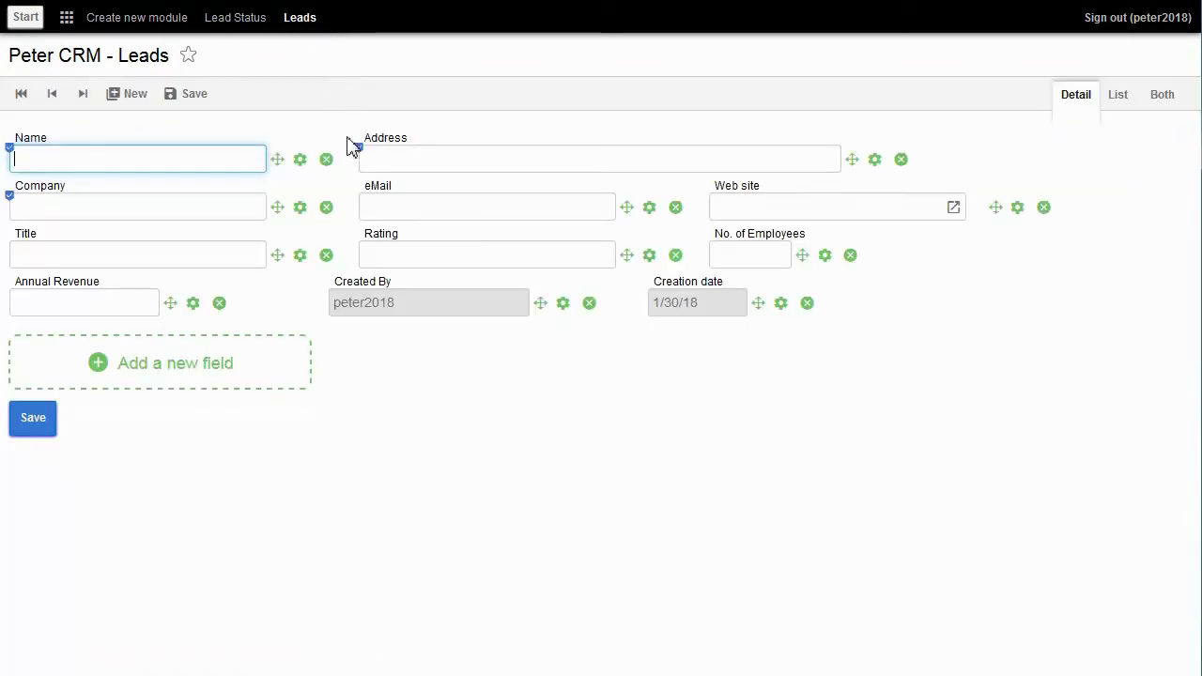
pyautogui.click(210, 372)
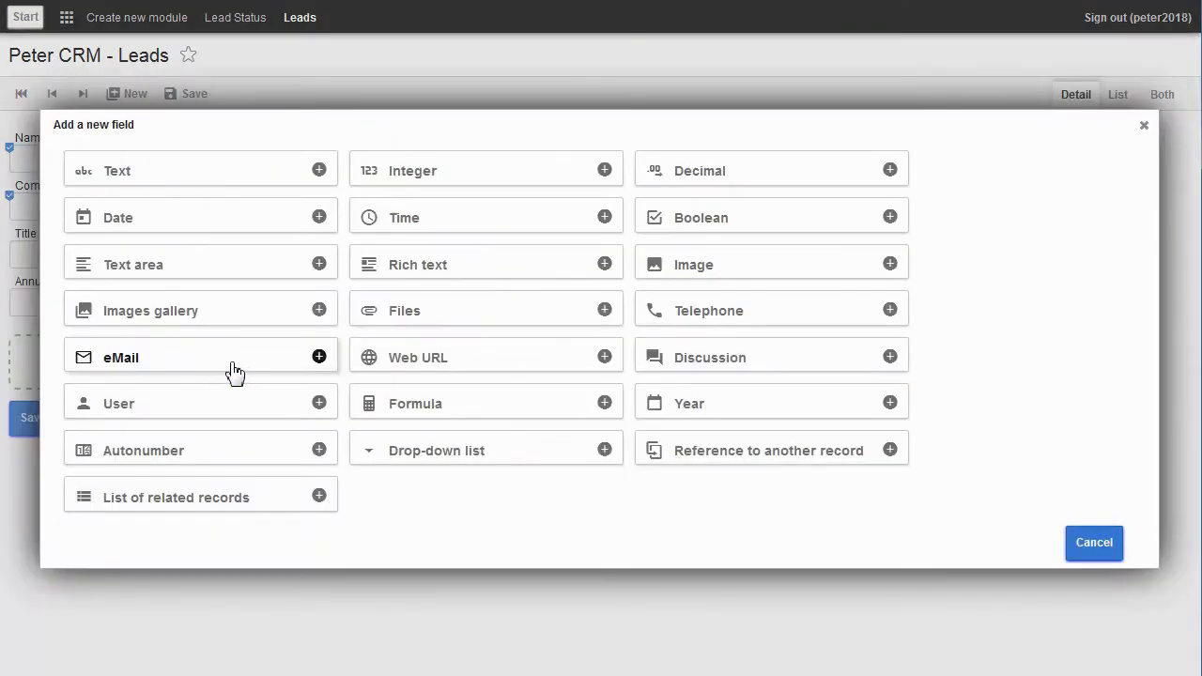
pyautogui.click(424, 452)
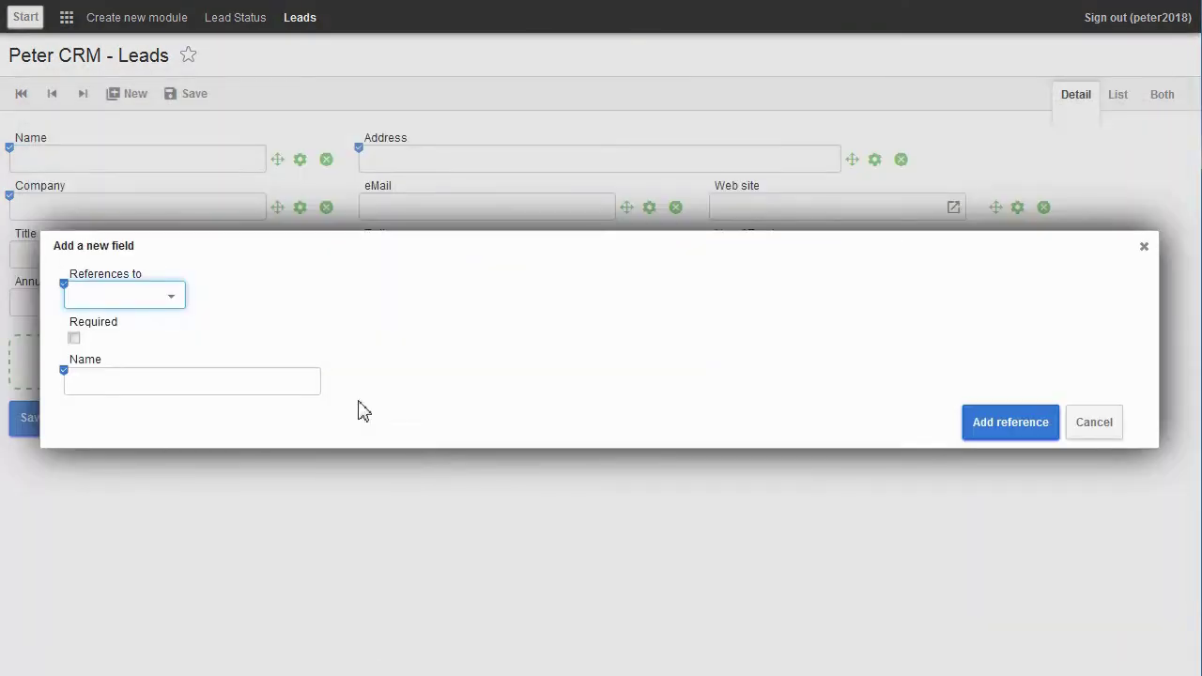
pyautogui.click(172, 297)
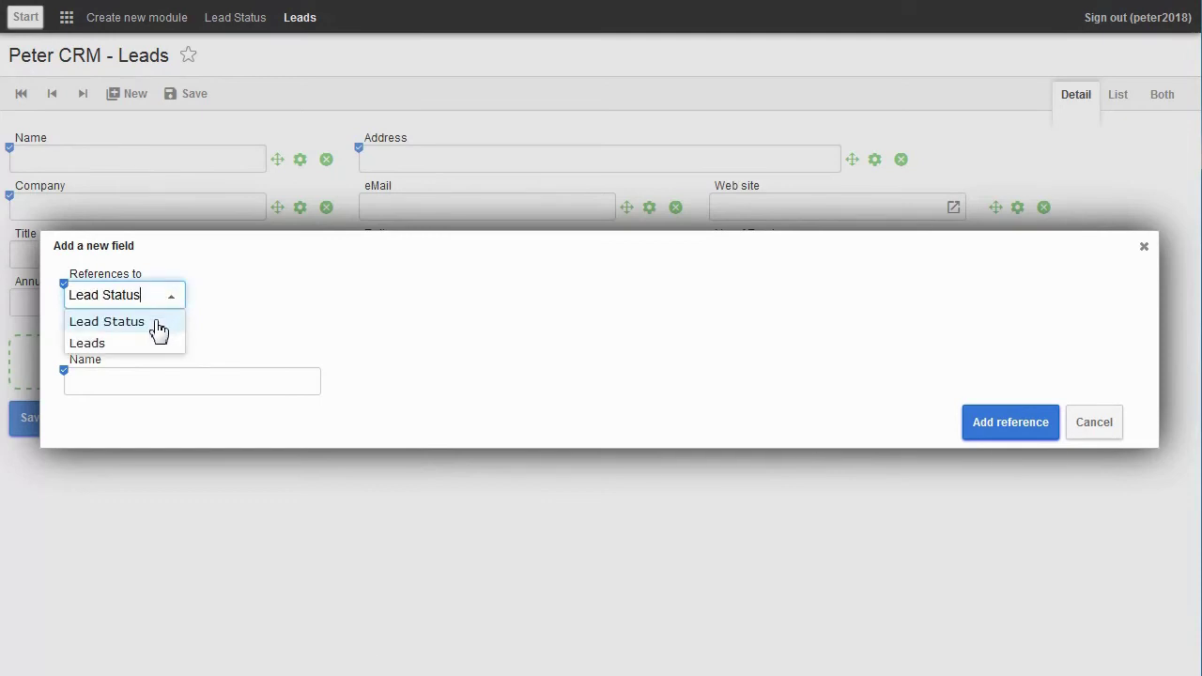
pyautogui.click(159, 325)
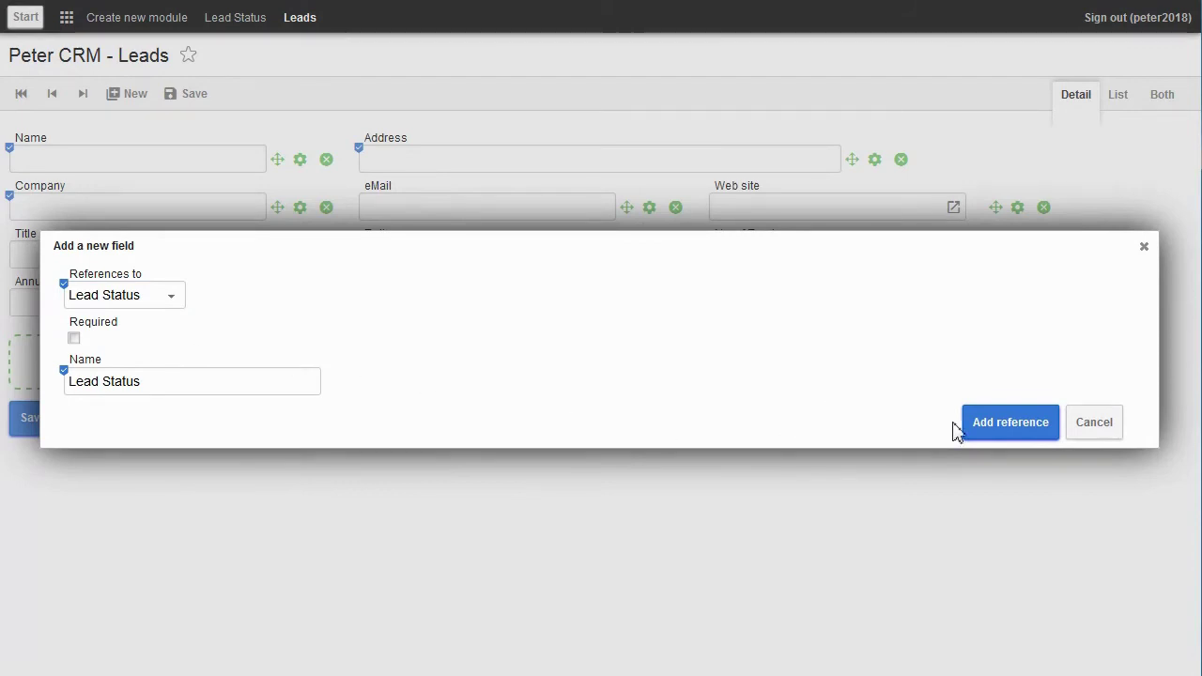
pyautogui.click(997, 432)
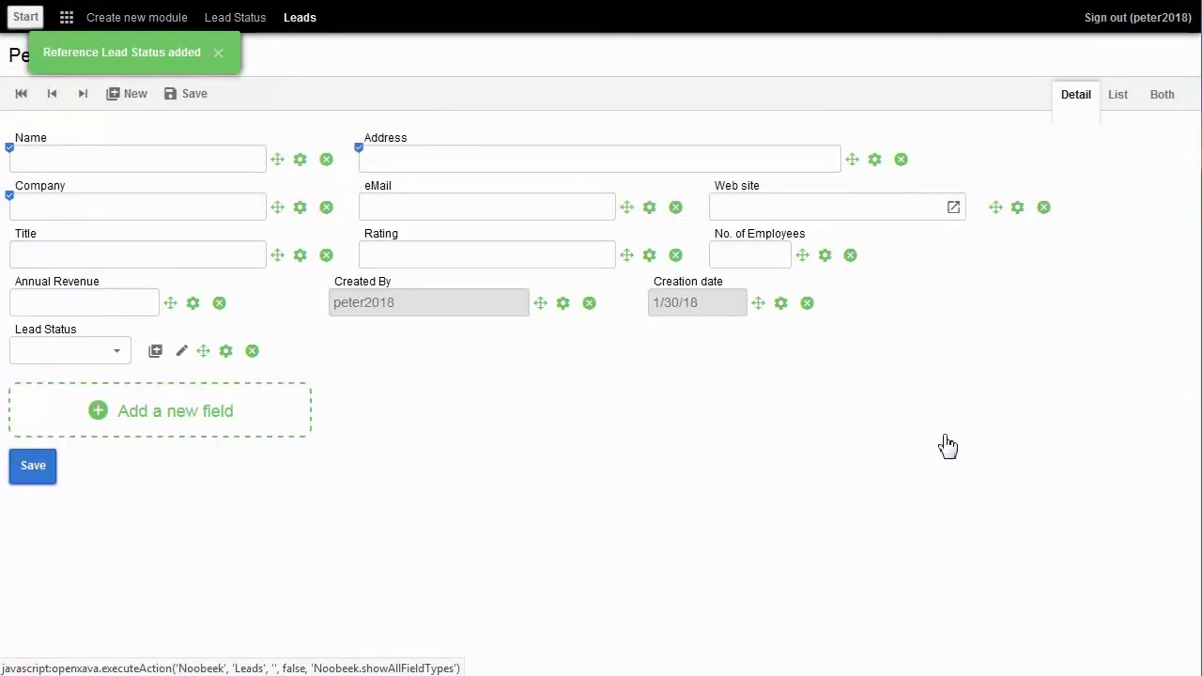
pyautogui.click(120, 355)
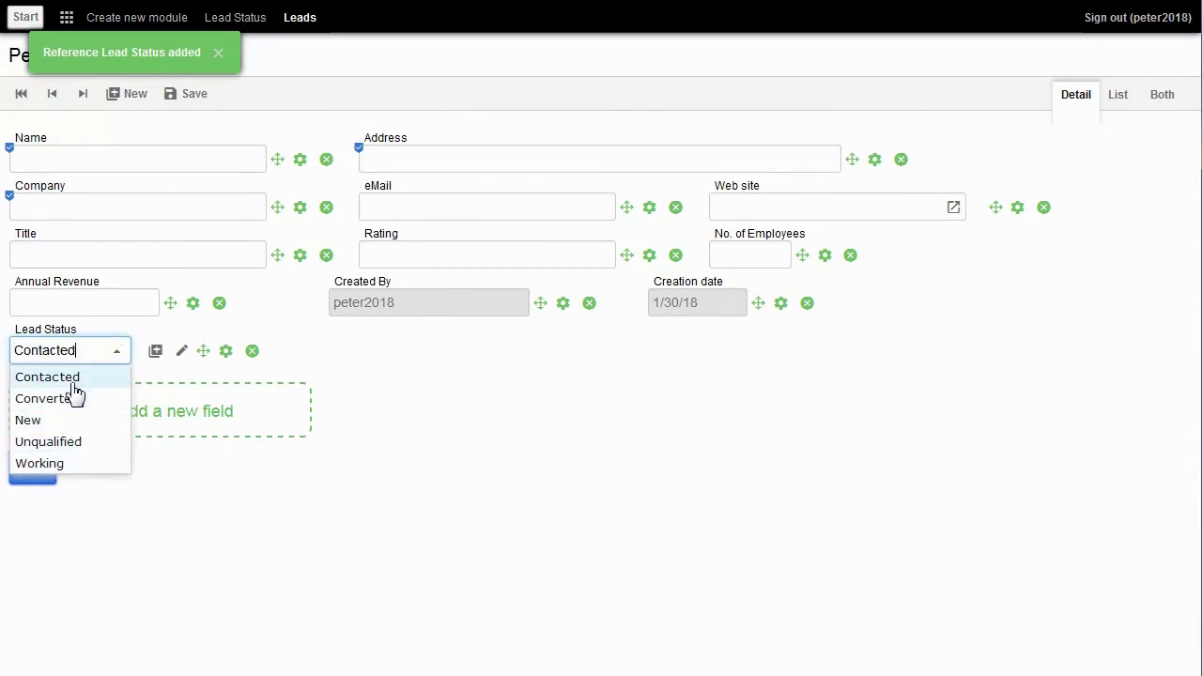
pyautogui.click(629, 446)
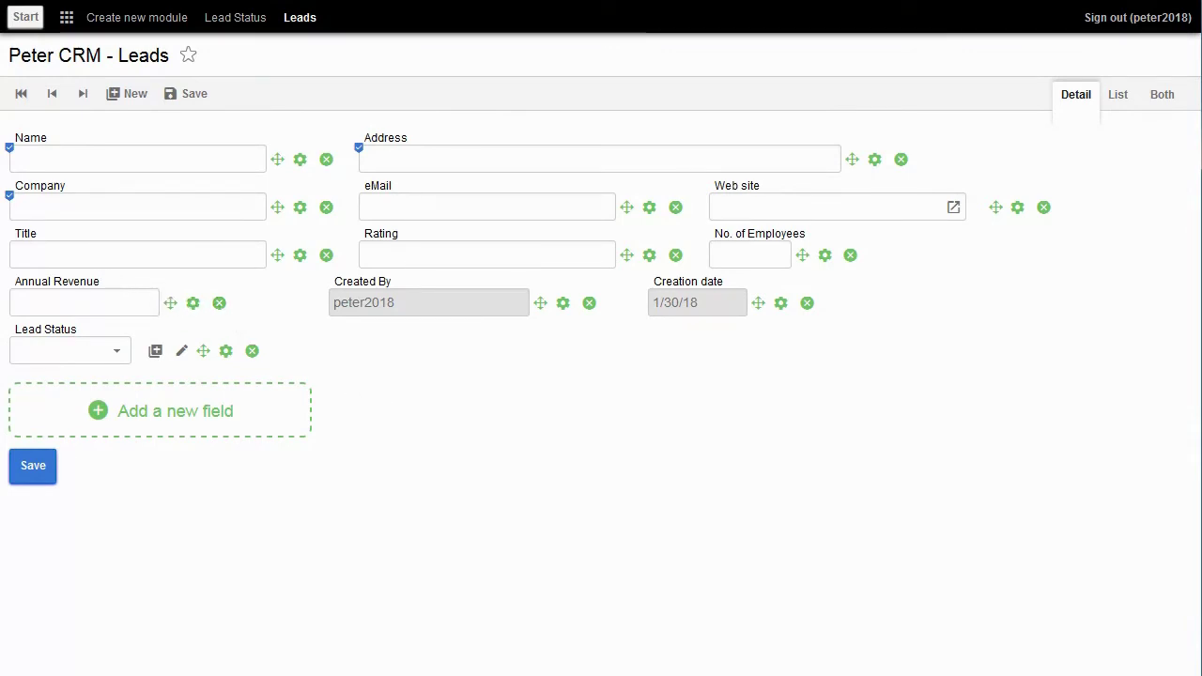
# Step: Create a new module named Lead Sources
pyautogui.click(124, 16)
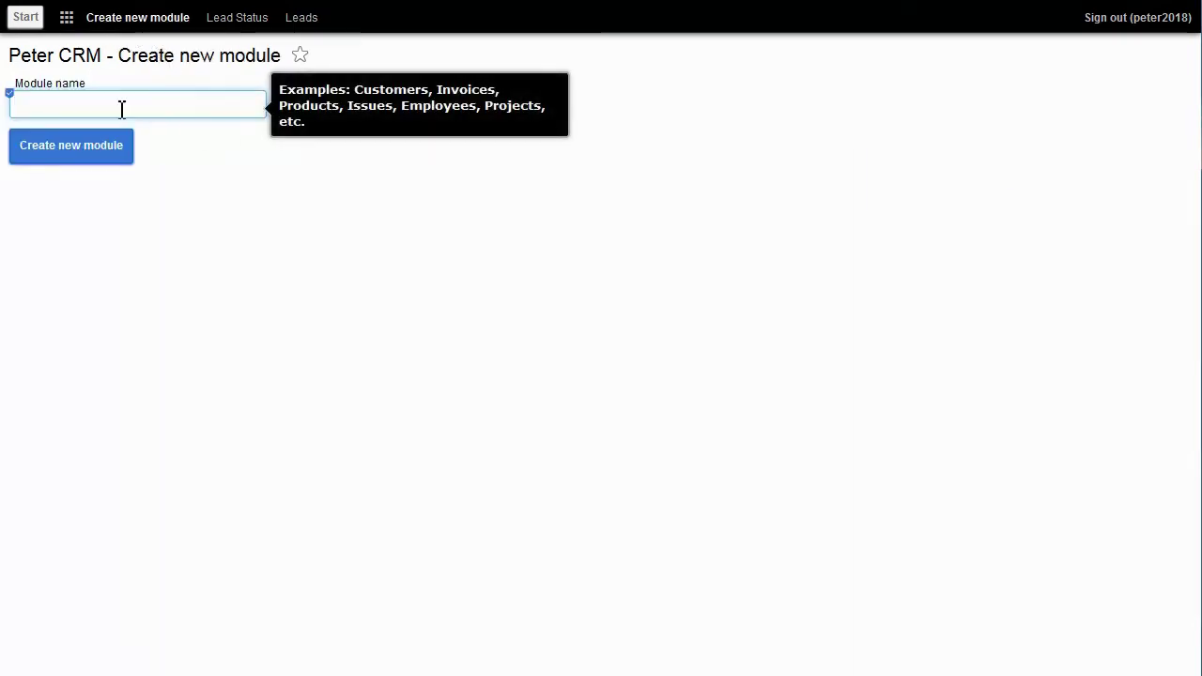
pyautogui.write('Lead Sources')
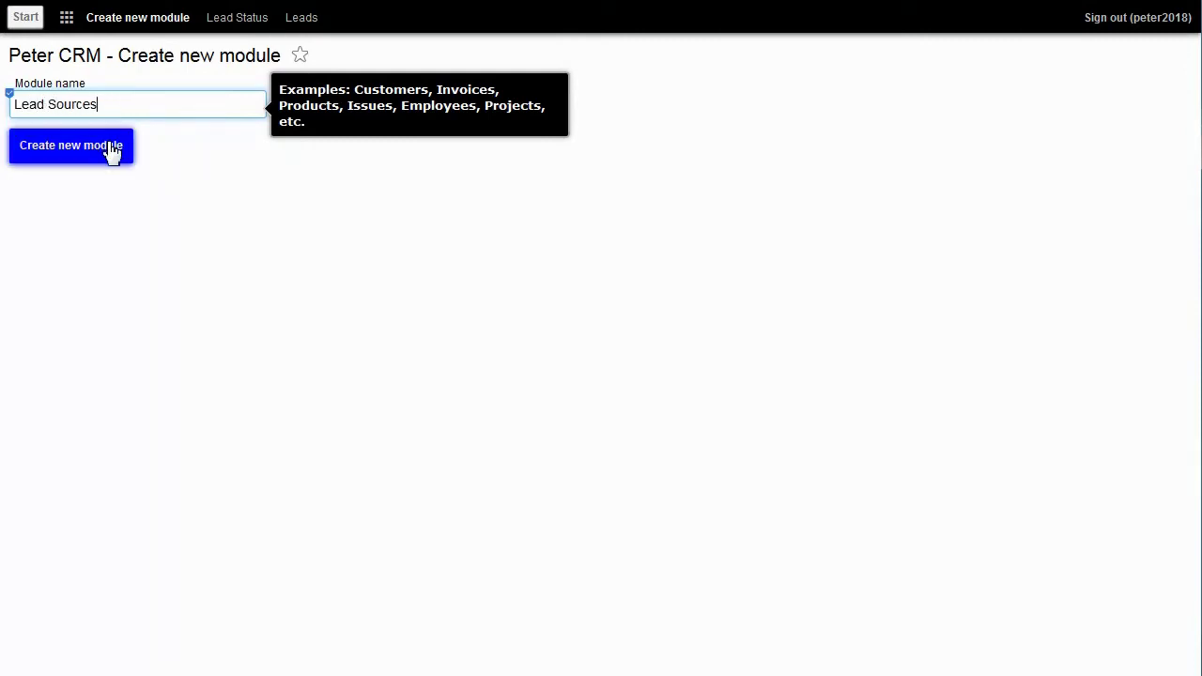
pyautogui.click(113, 152)
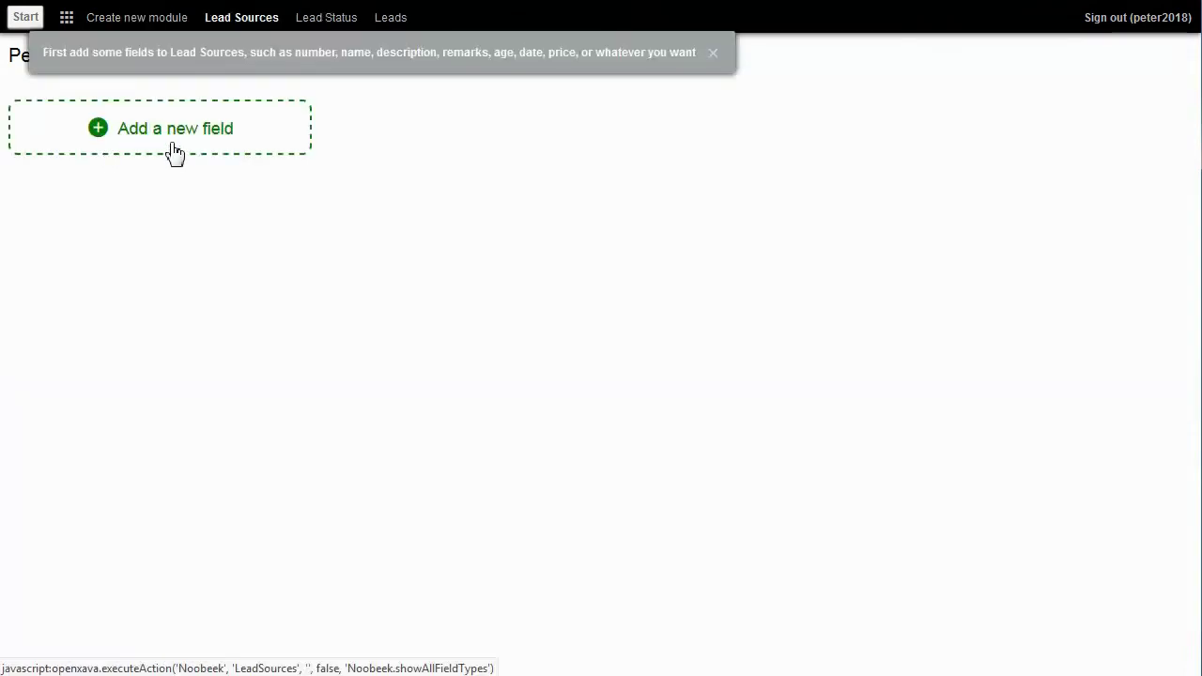
# Step: Add a Description text field to Lead Sources and start the first source entry
pyautogui.click(173, 142)
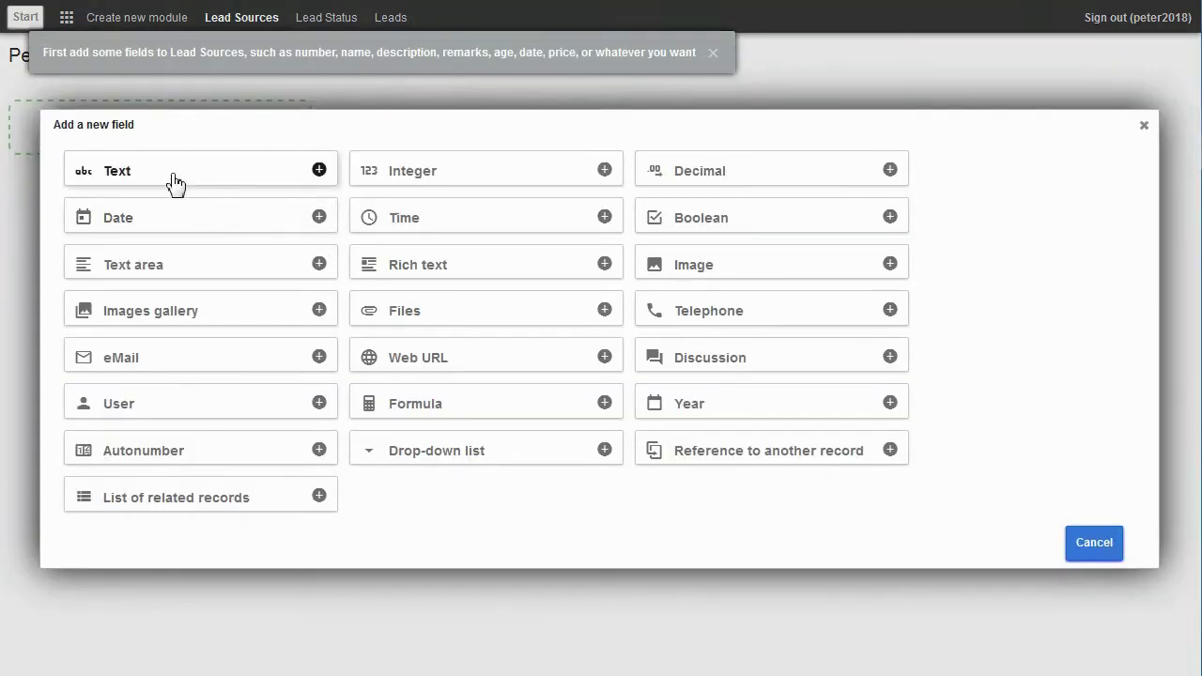
pyautogui.click(170, 178)
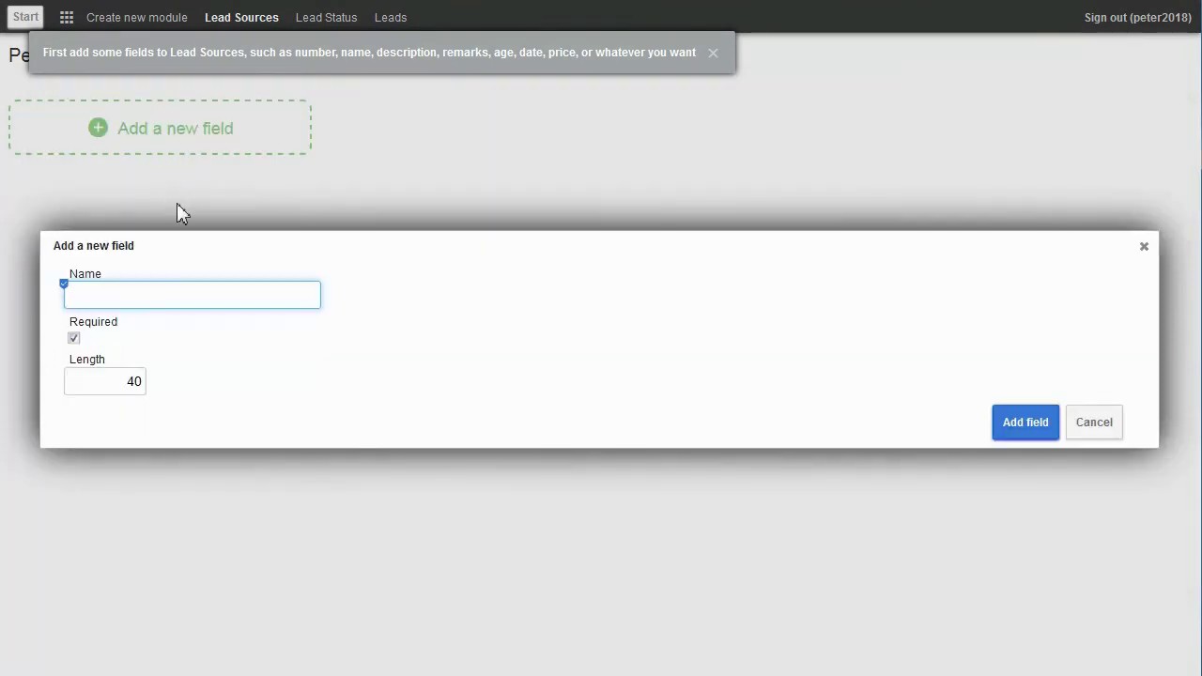
pyautogui.write('Description')
pyautogui.click(1022, 423)
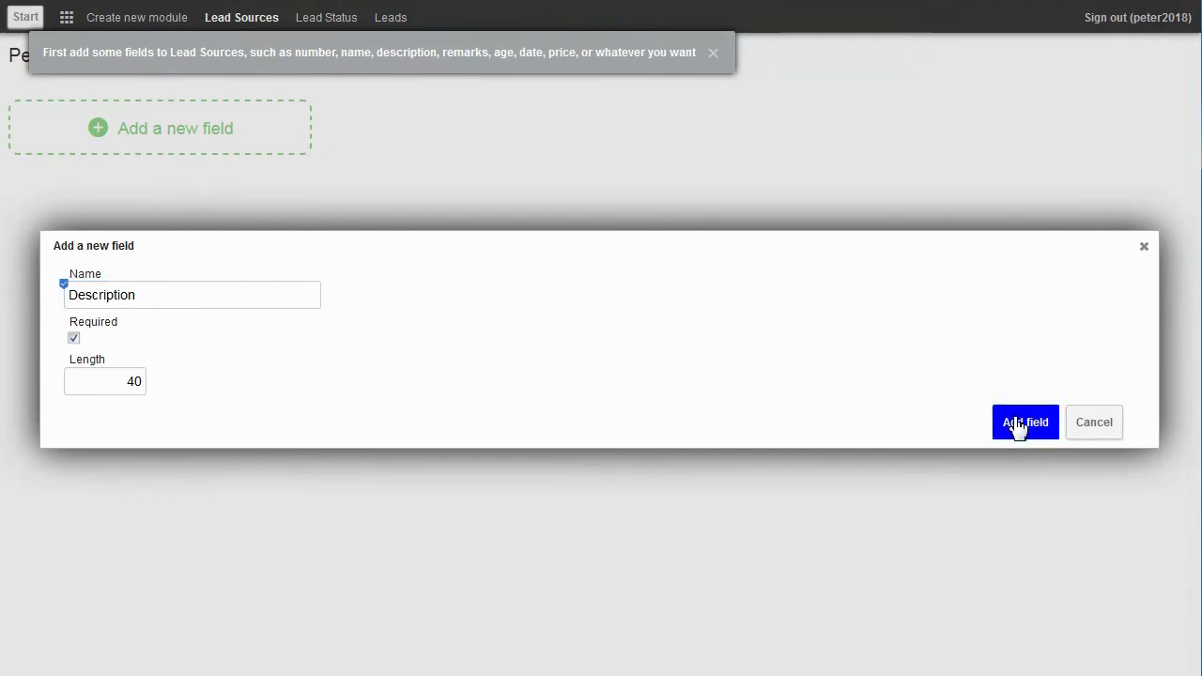
pyautogui.click(71, 162)
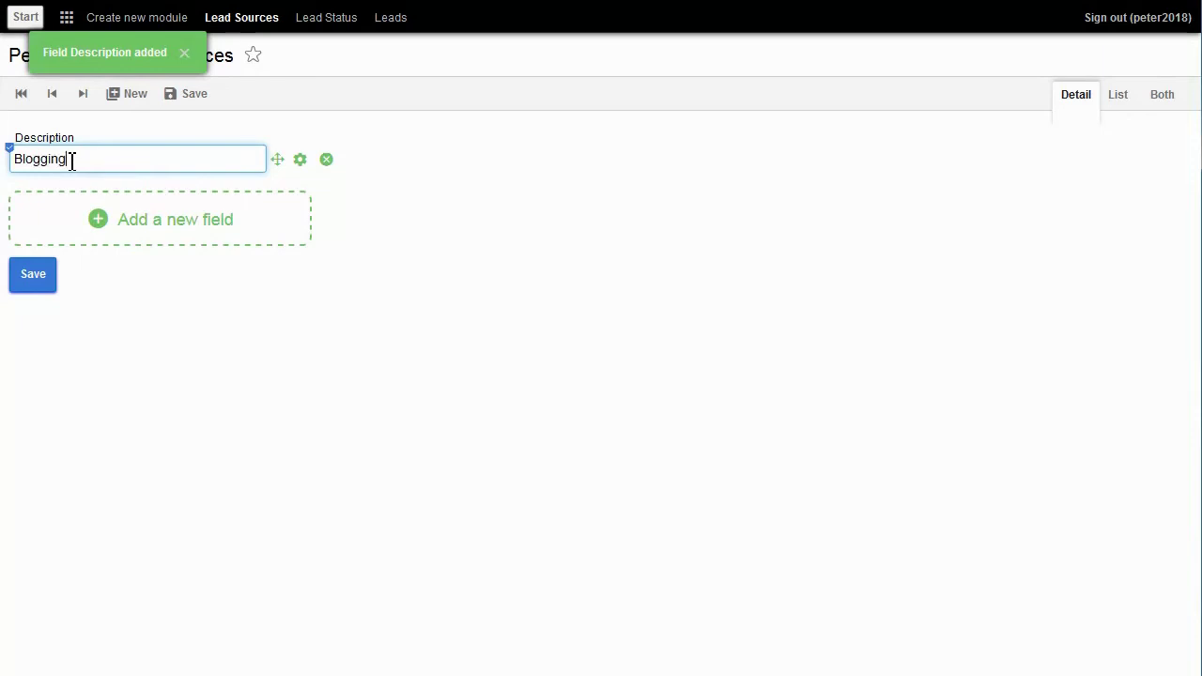
# Step: Save Blogging and Organic Search as lead source records
pyautogui.click(42, 278)
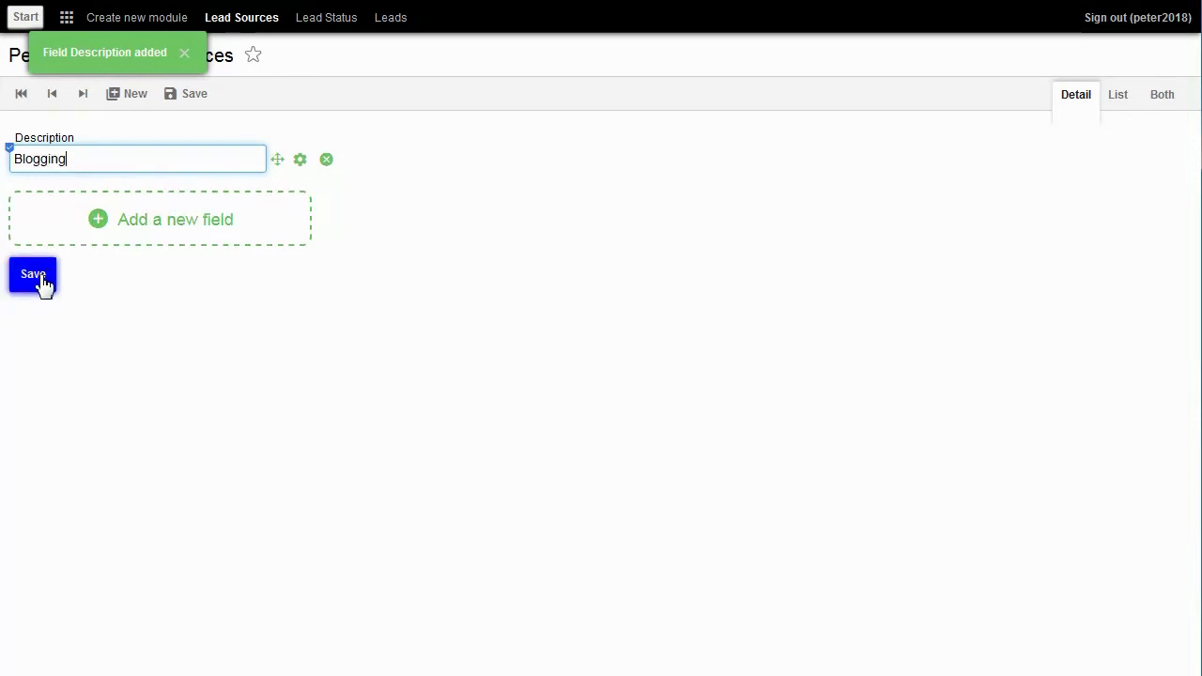
pyautogui.click(42, 280)
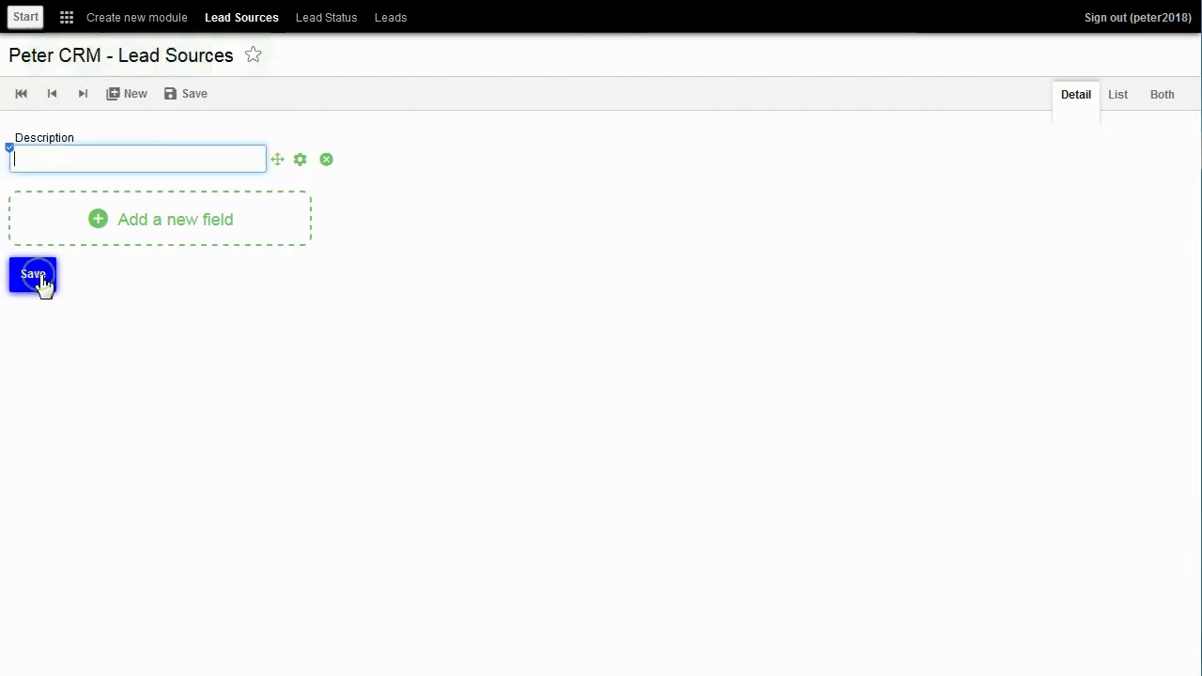
pyautogui.write('Organic Search')
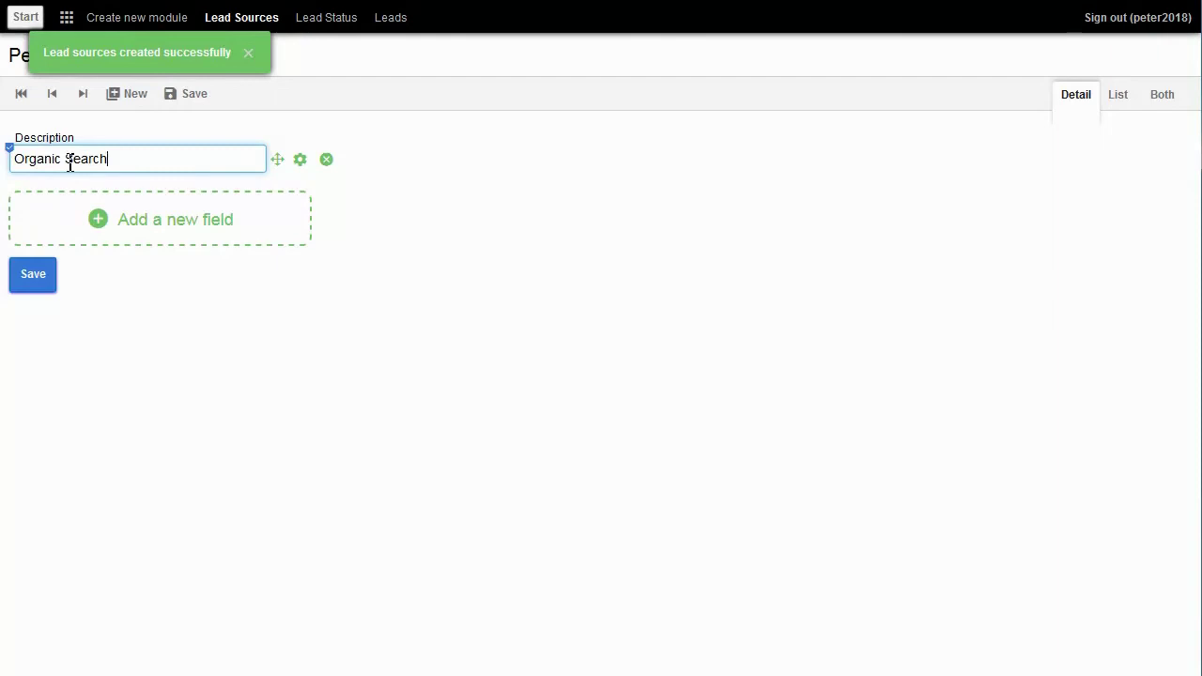
pyautogui.click(40, 277)
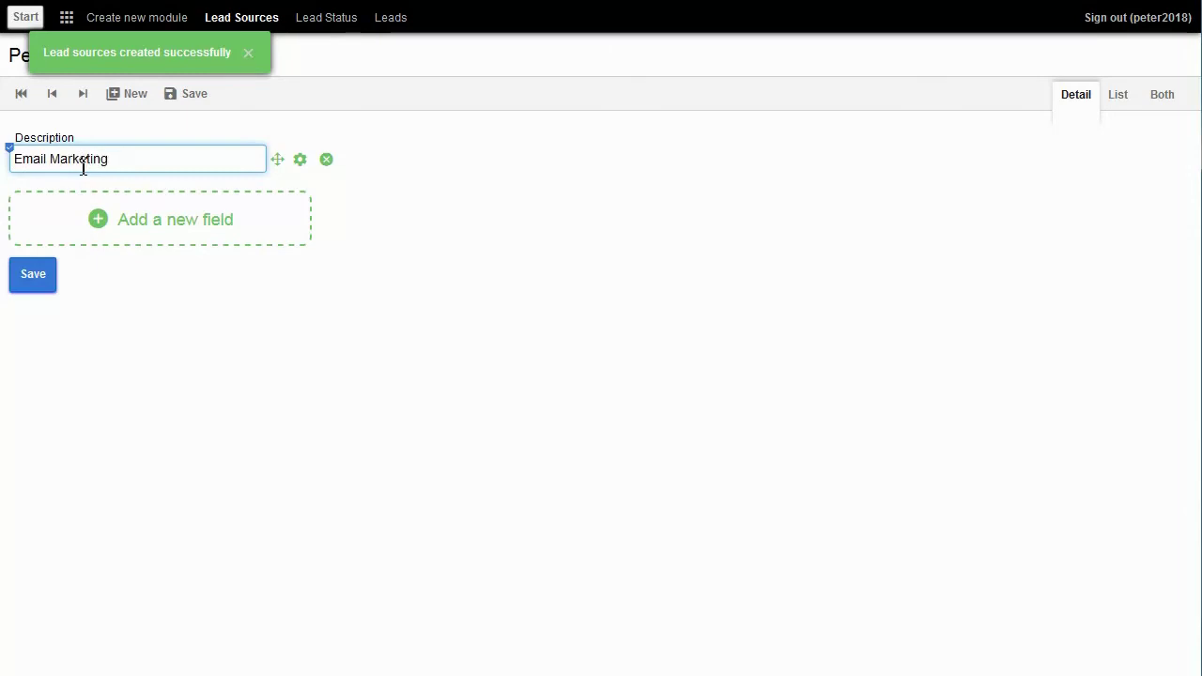
# Step: Save Email Marketing, Digital Advertising and Media Coverage, then list all sources as cards
pyautogui.click(41, 275)
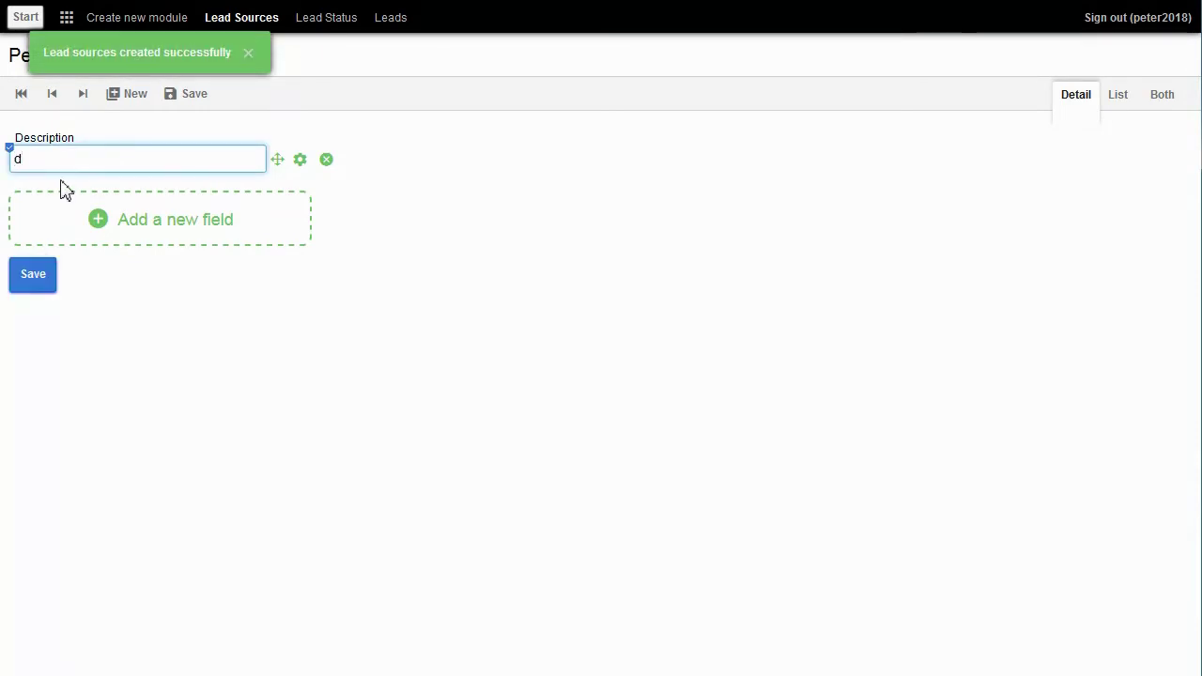
pyautogui.write('Digital Advertising')
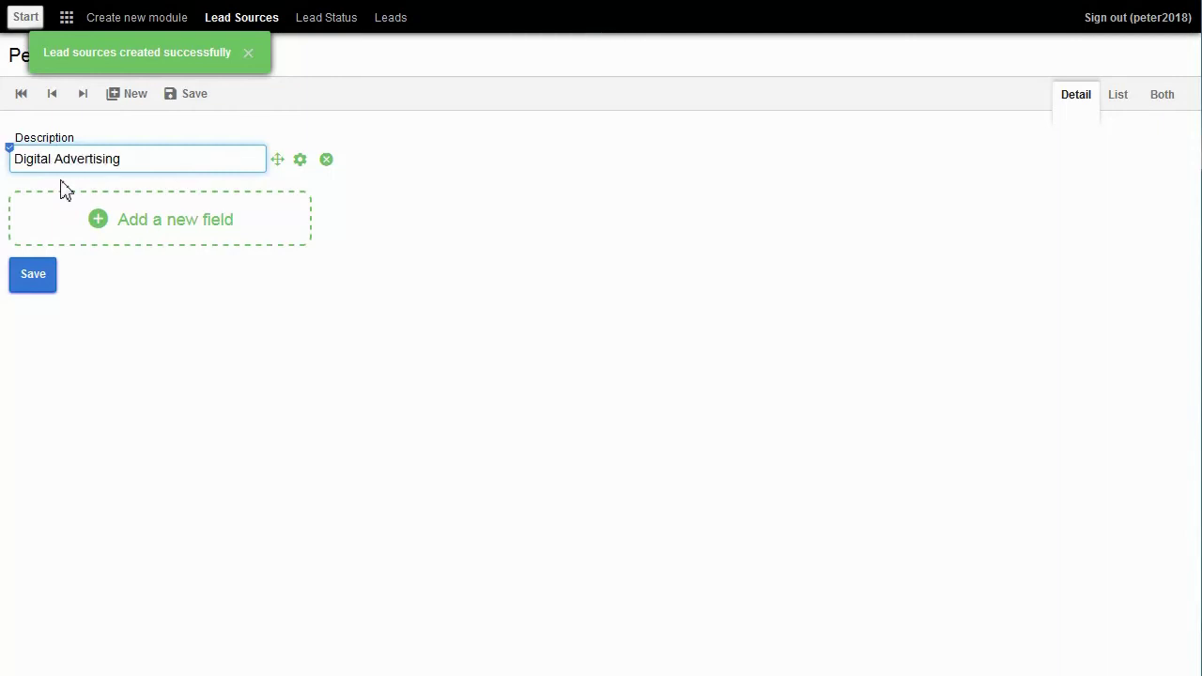
pyautogui.click(36, 279)
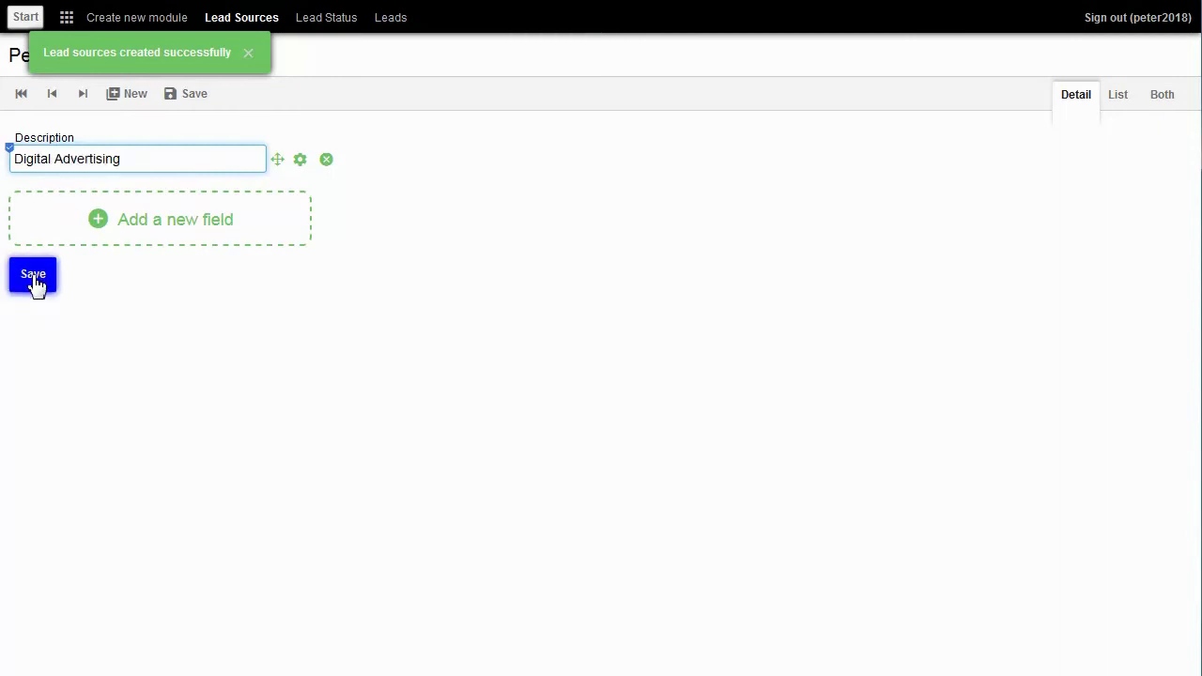
pyautogui.write('Media Coverage')
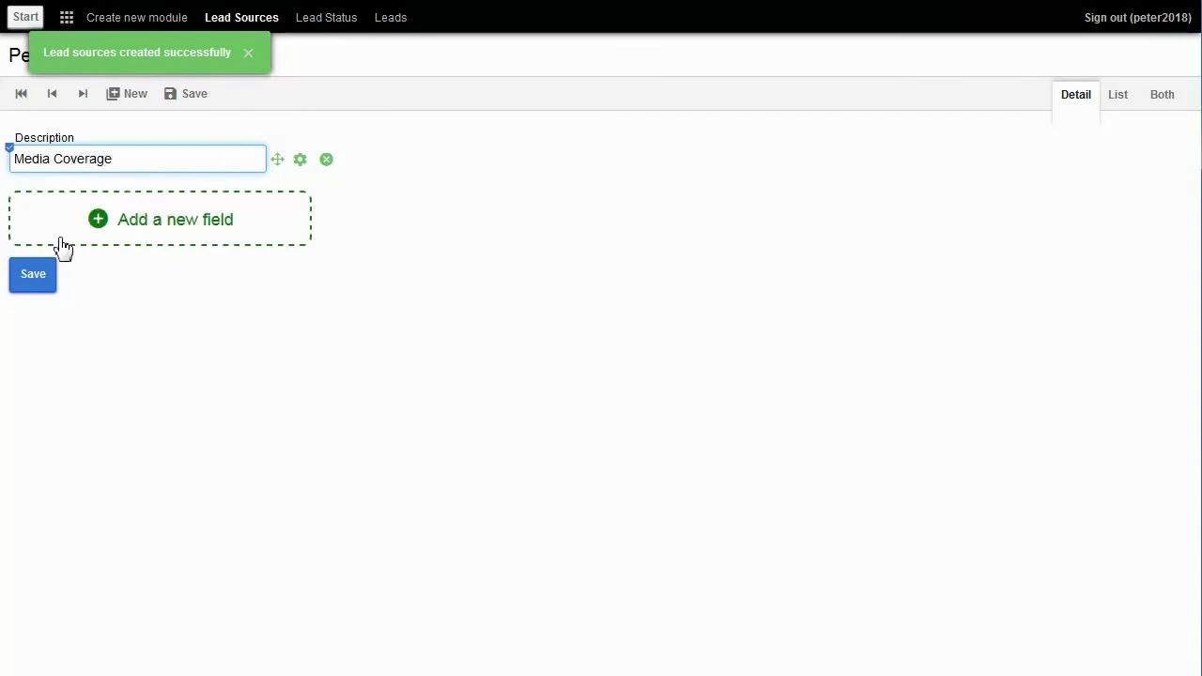
pyautogui.click(35, 282)
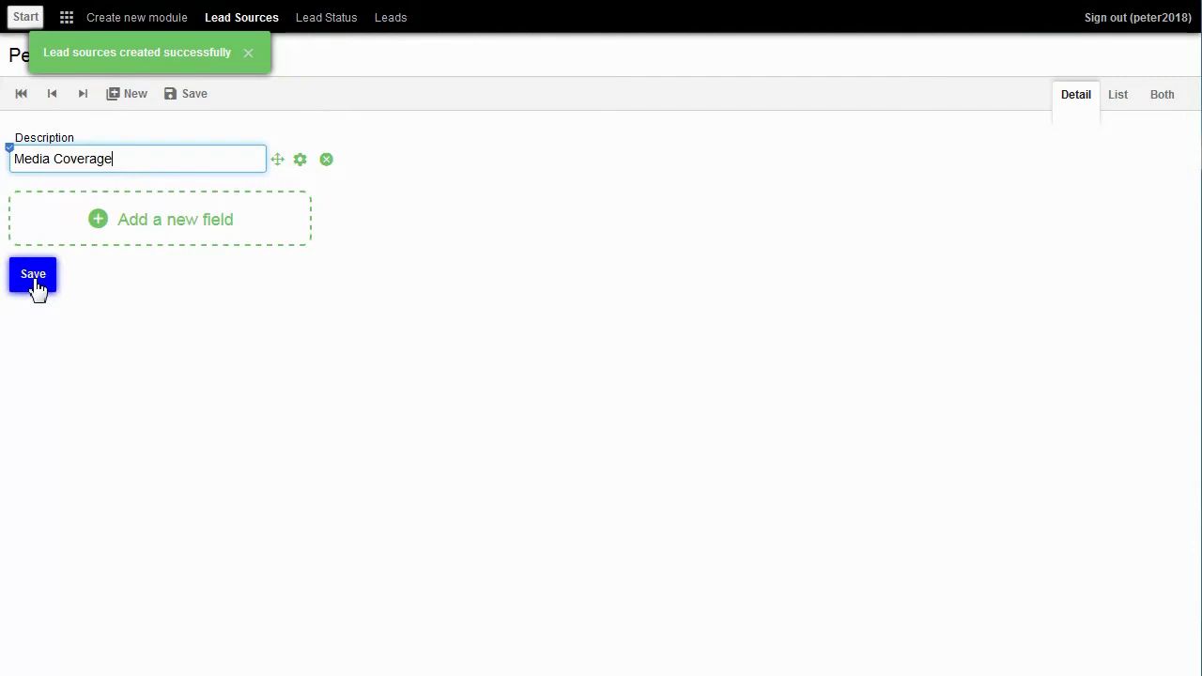
pyautogui.click(1117, 98)
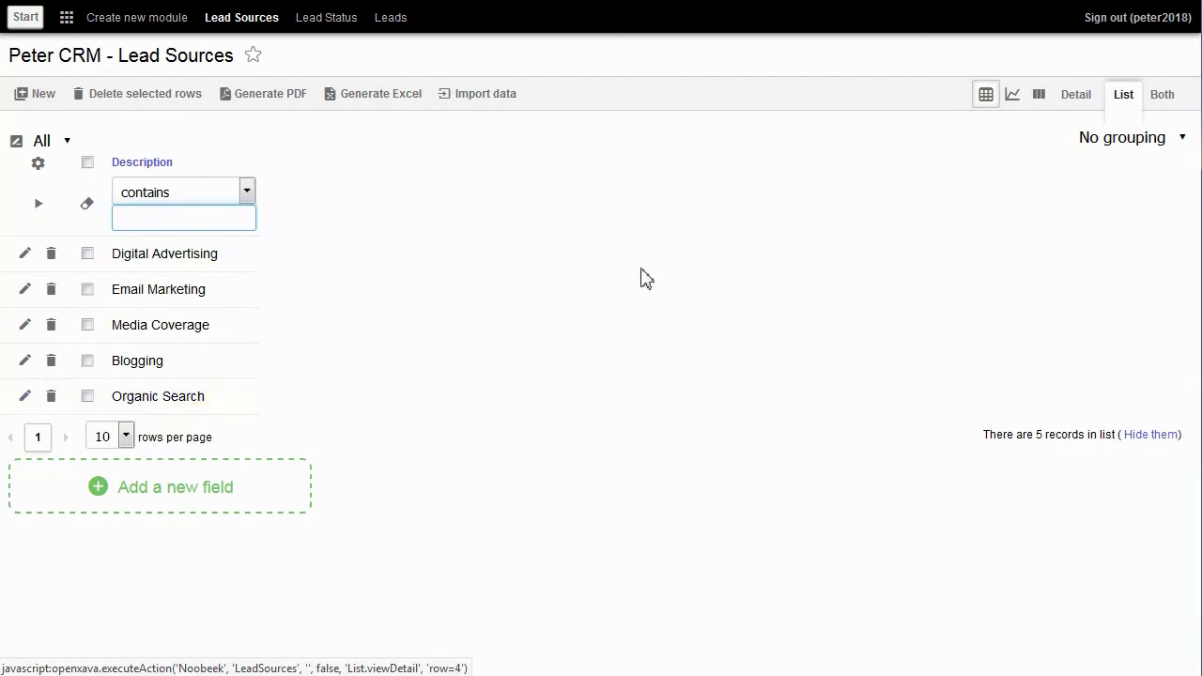
pyautogui.click(1037, 98)
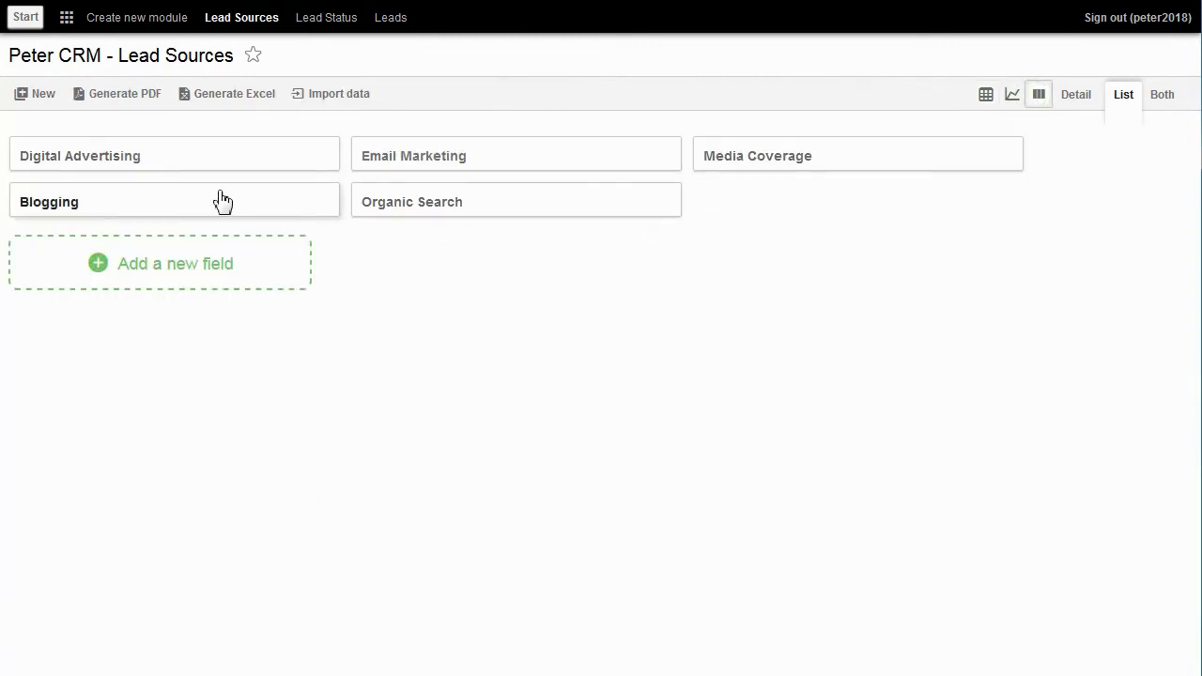
# Step: Add a Lead Source drop-down referencing Lead Sources, and move it beside Lead Status below Title
pyautogui.click(389, 19)
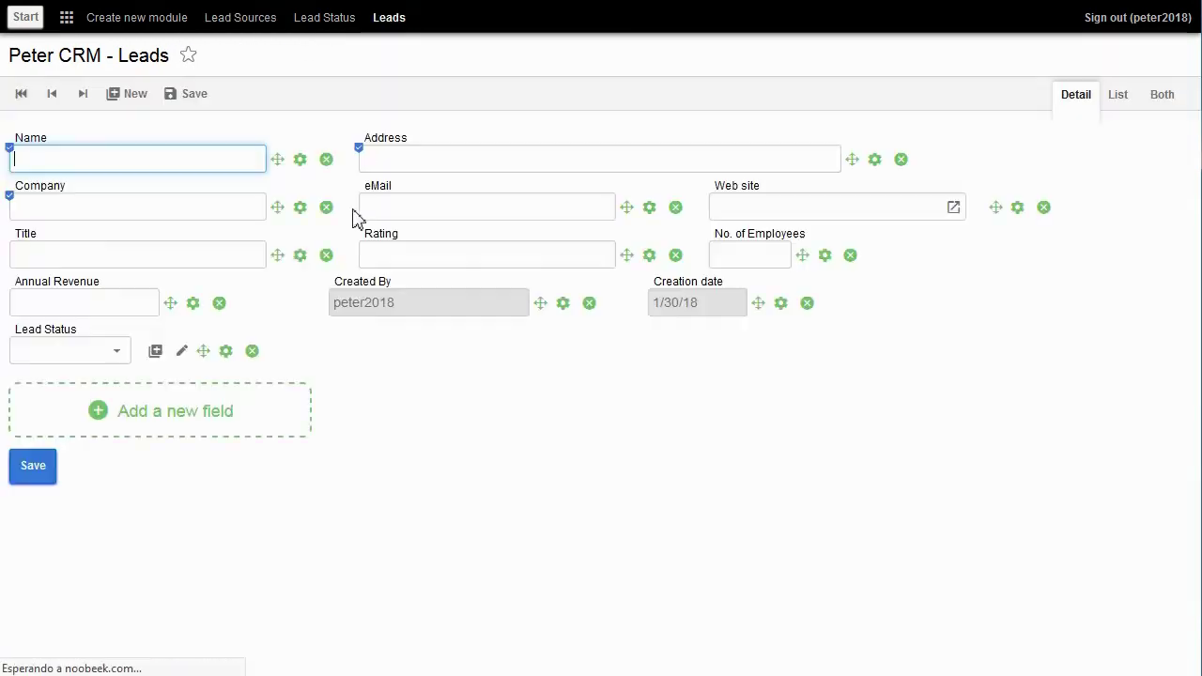
pyautogui.click(206, 416)
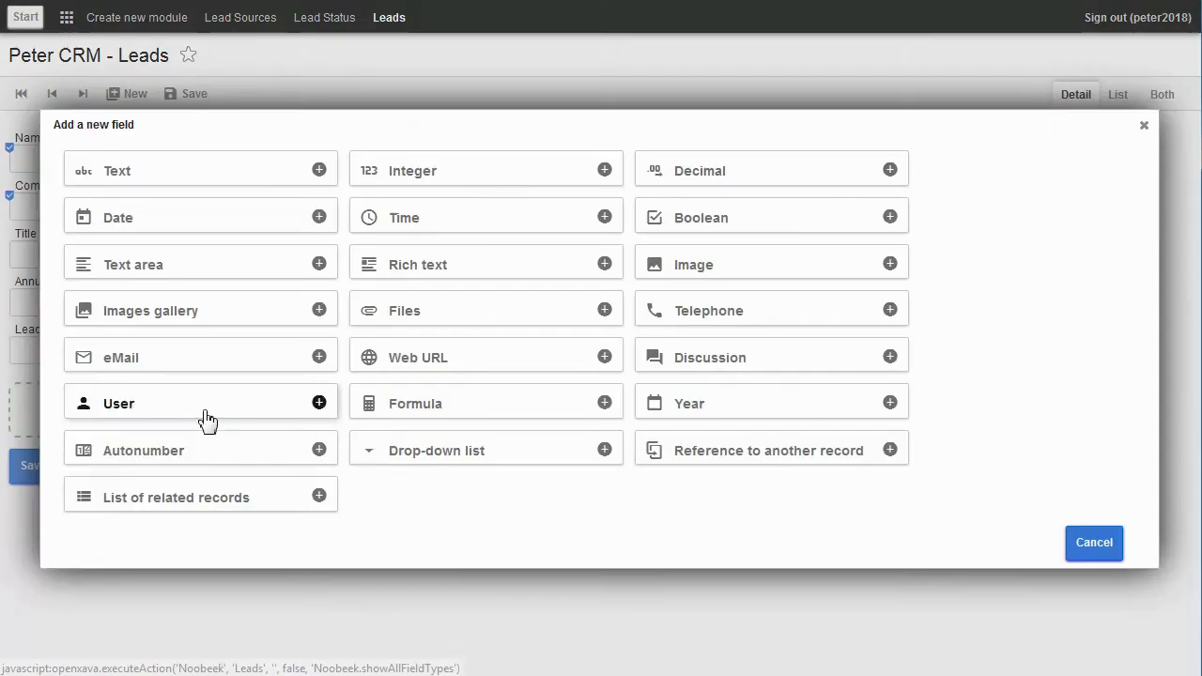
pyautogui.click(418, 459)
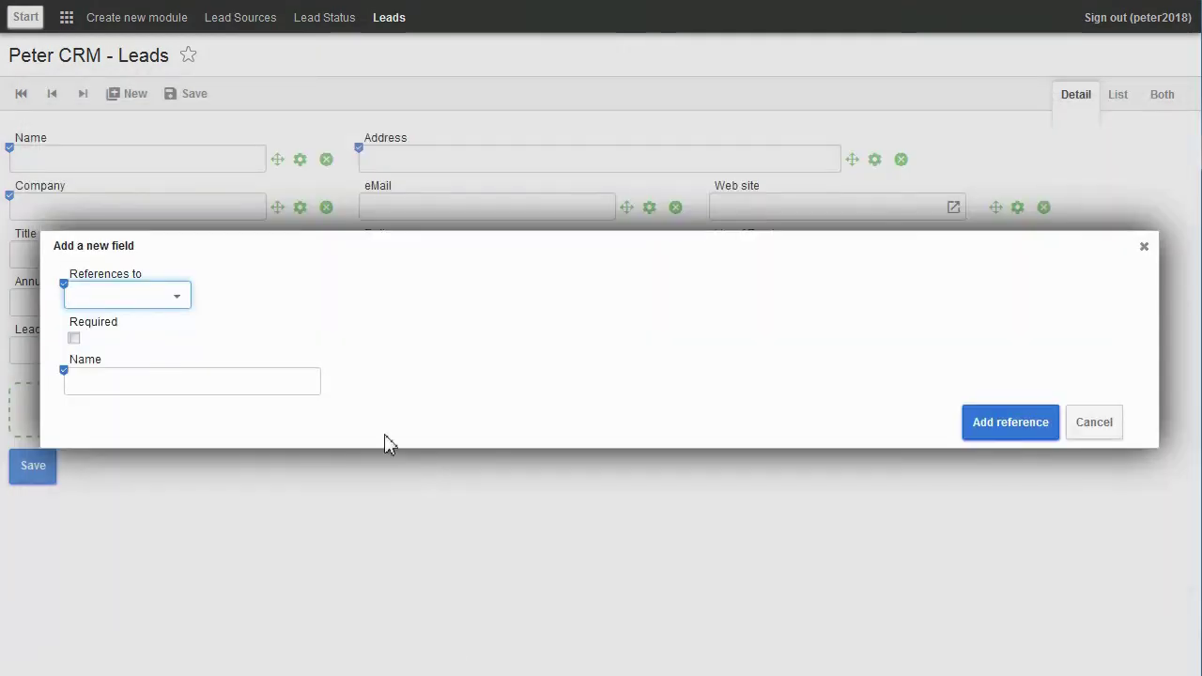
pyautogui.click(180, 304)
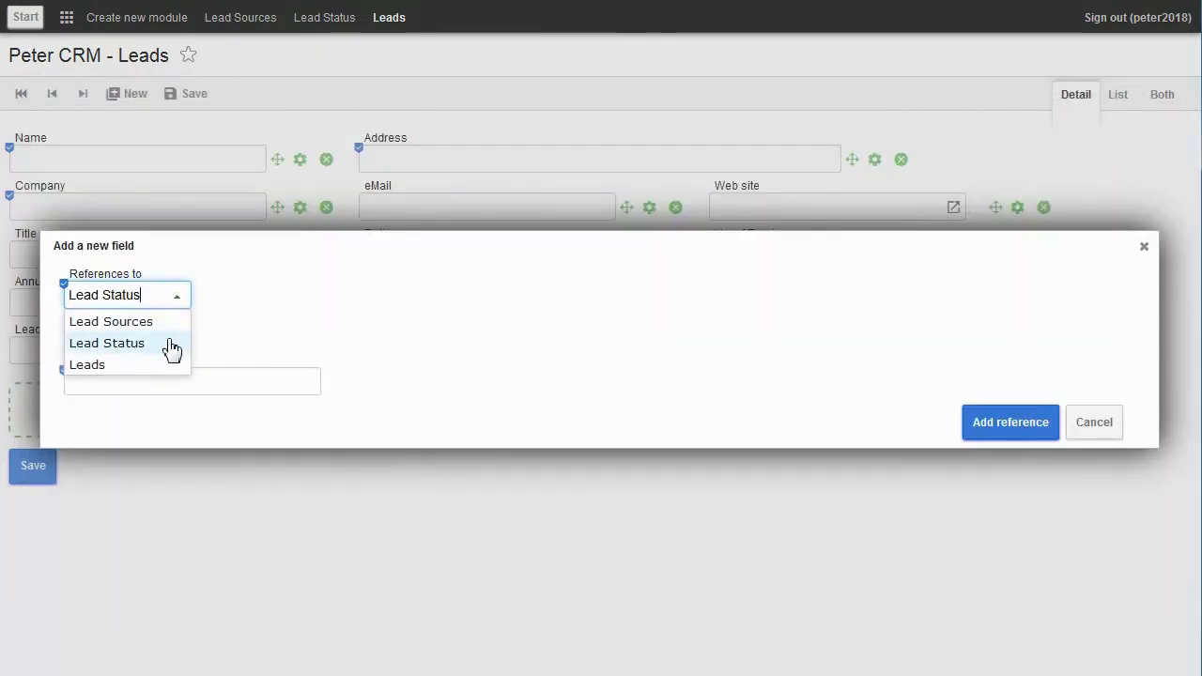
pyautogui.click(168, 330)
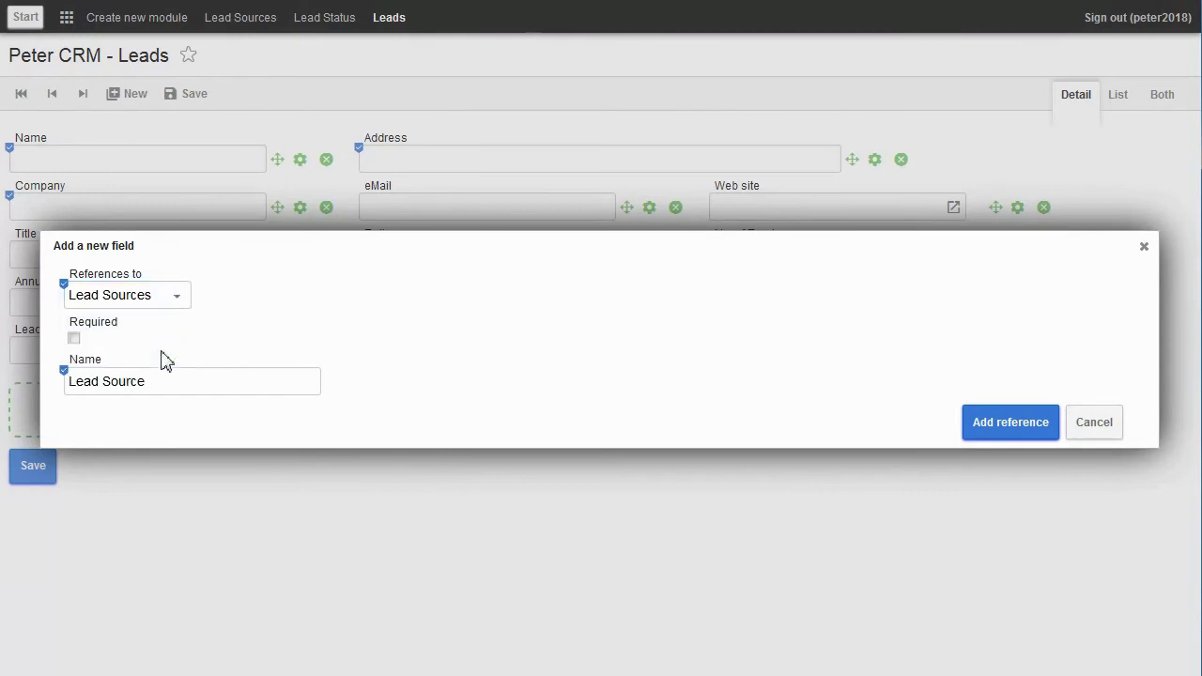
pyautogui.click(167, 381)
pyautogui.click(1003, 430)
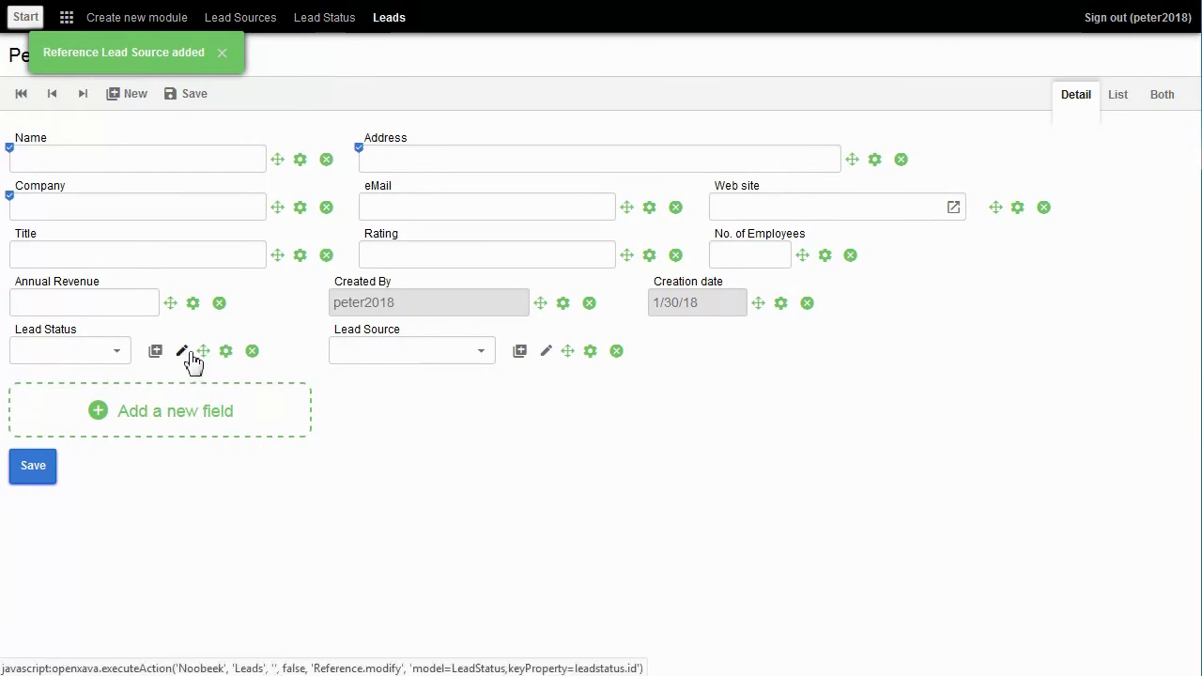
pyautogui.moveTo(204, 350); pyautogui.dragTo(223, 307)
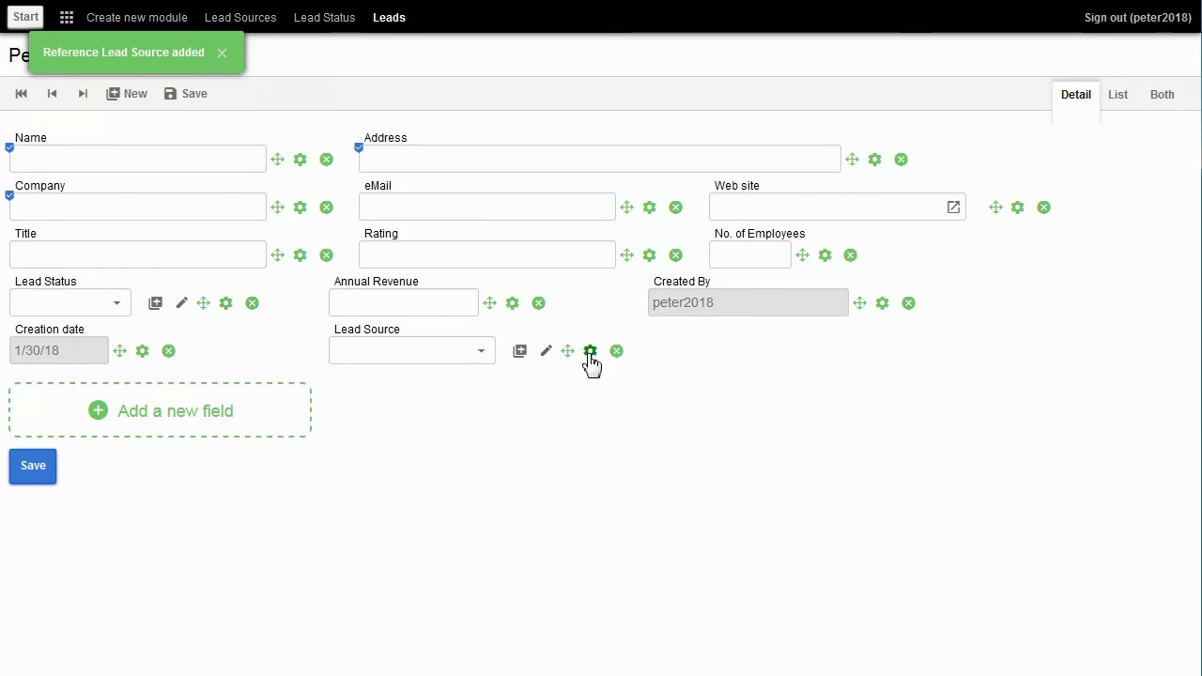
pyautogui.moveTo(566, 351); pyautogui.dragTo(524, 299)
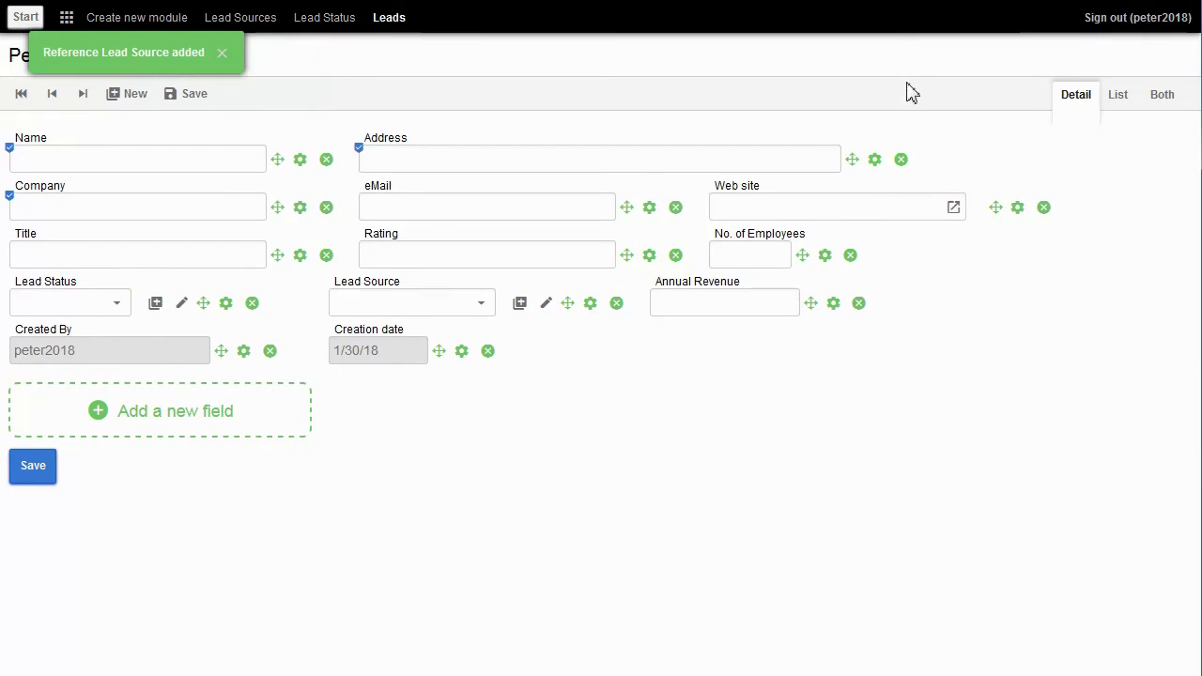
# Step: Set the sample lead's status to Contacted and source to Organic Search, and save it
pyautogui.click(1120, 104)
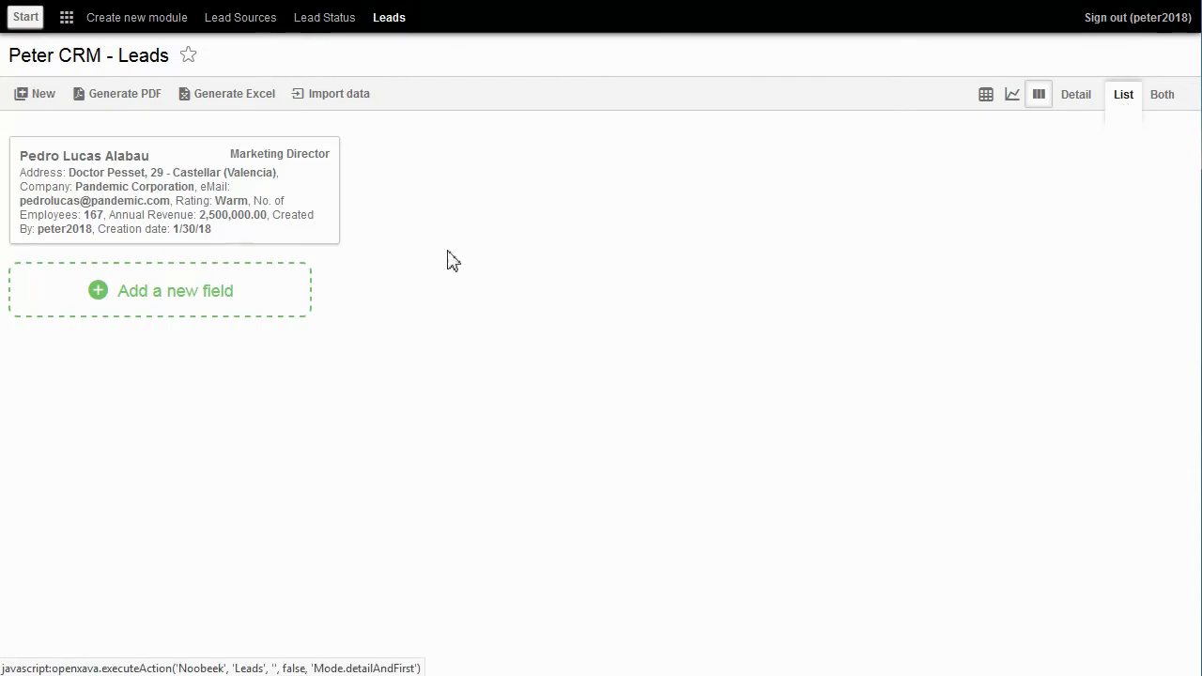
pyautogui.click(173, 201)
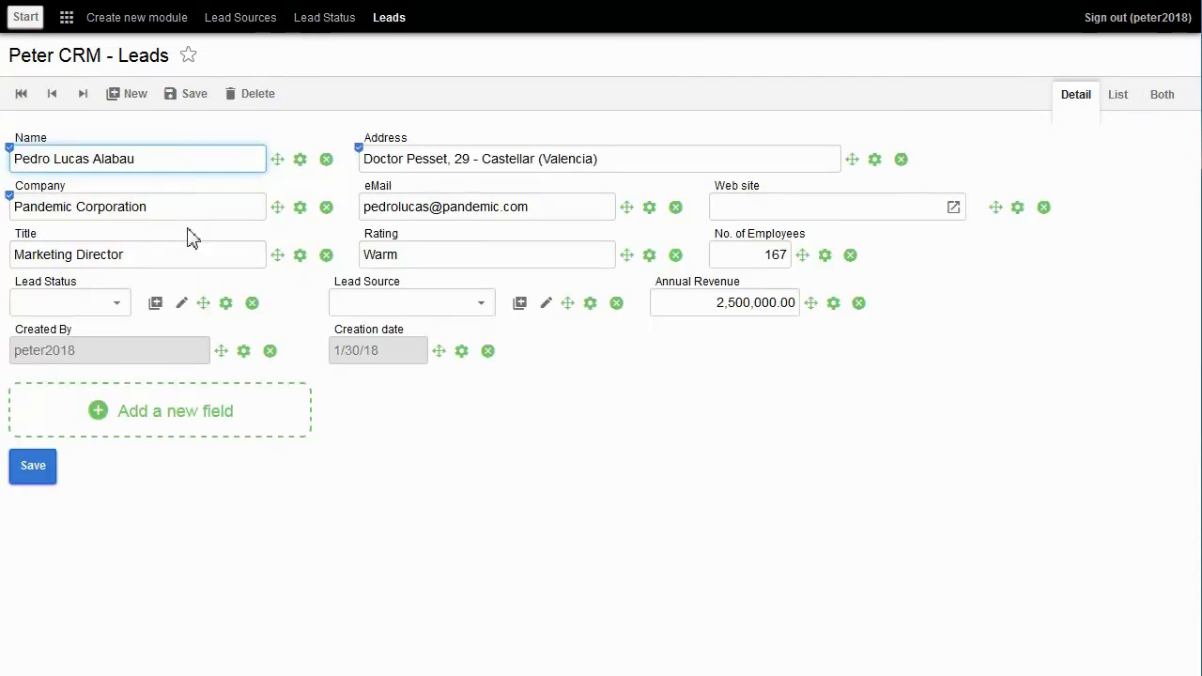
pyautogui.click(121, 310)
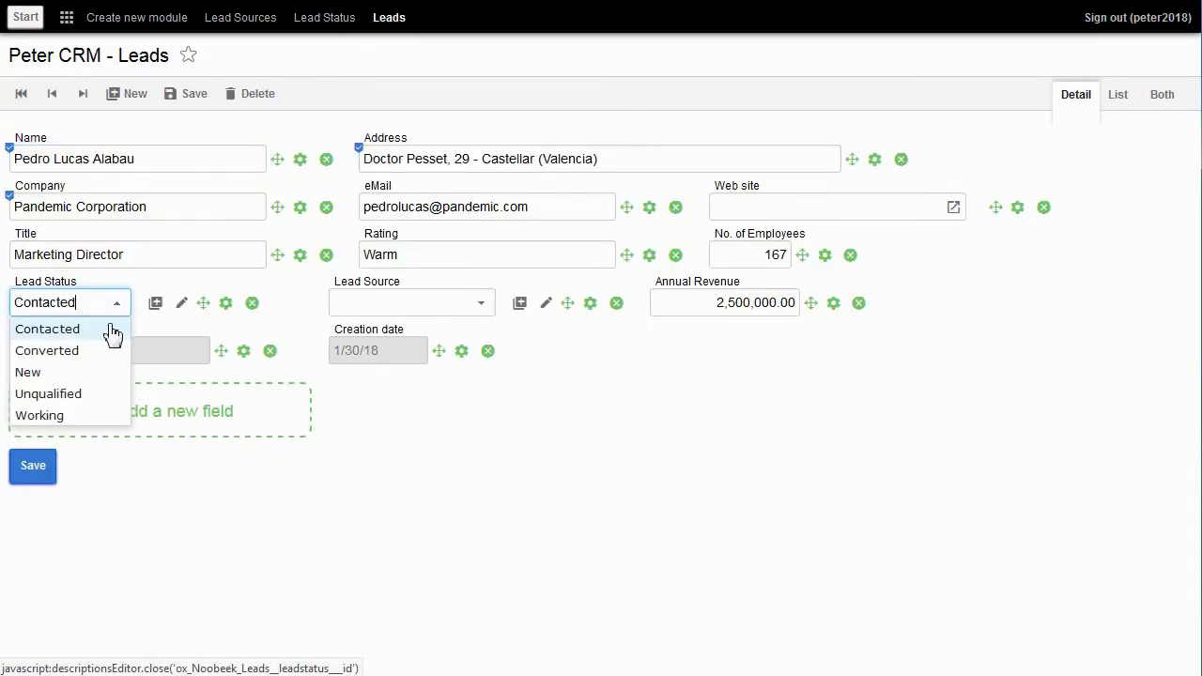
pyautogui.click(99, 329)
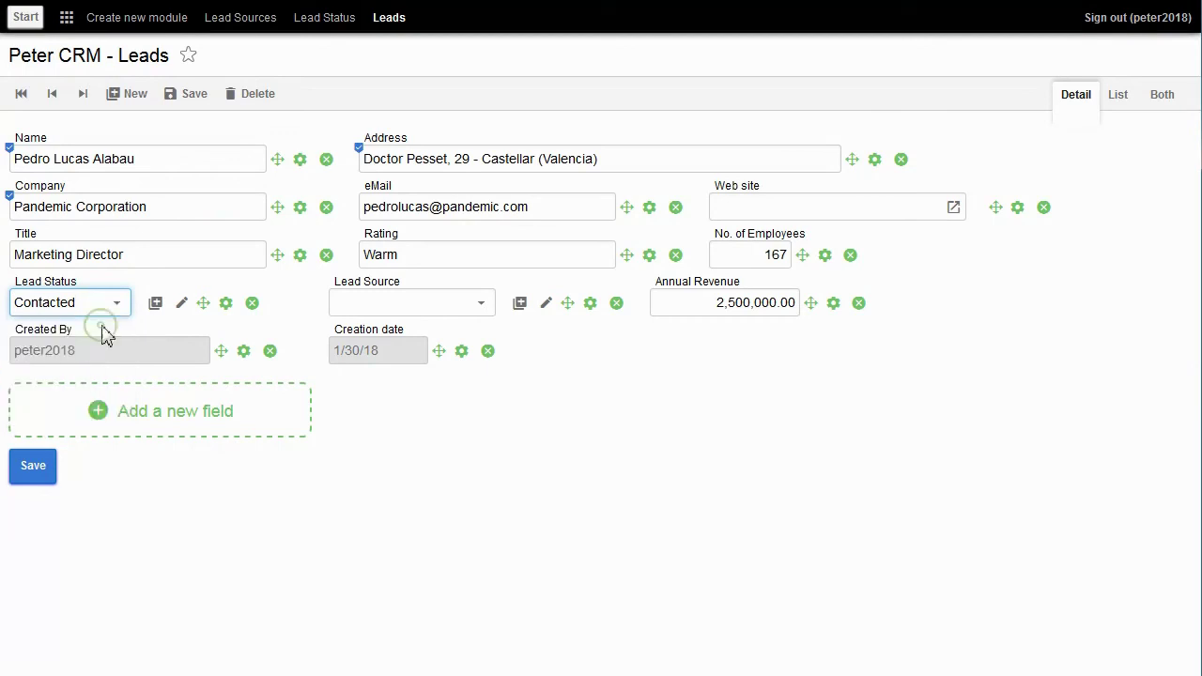
pyautogui.click(490, 315)
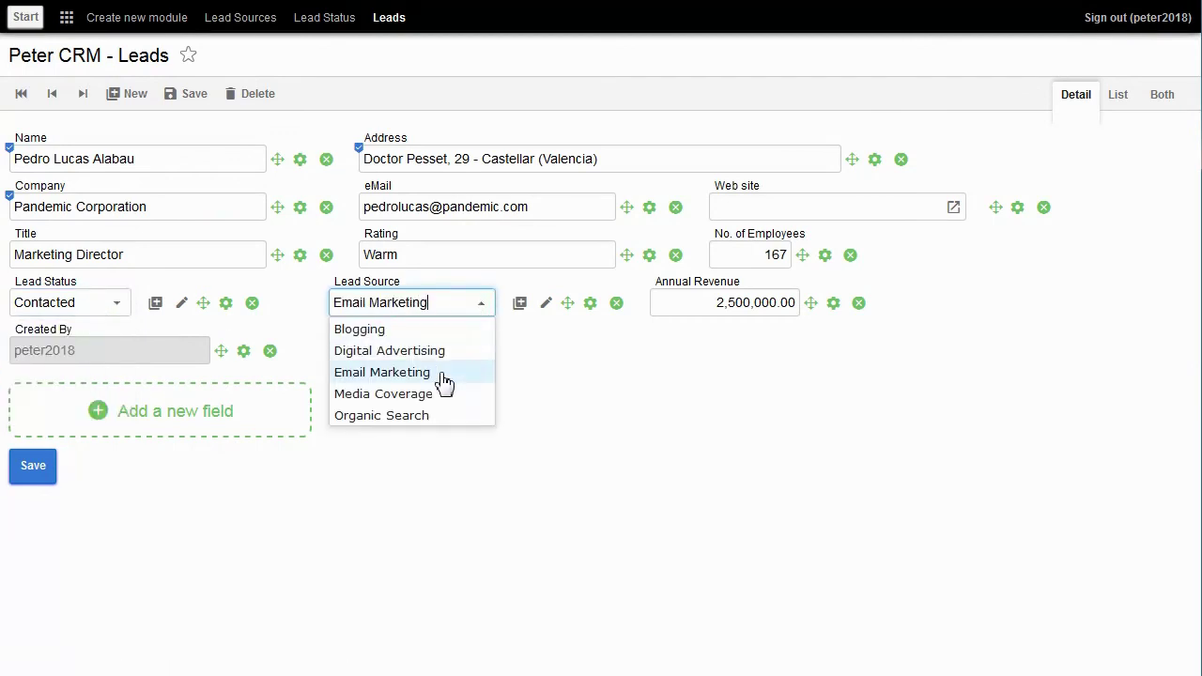
pyautogui.click(413, 418)
pyautogui.click(28, 477)
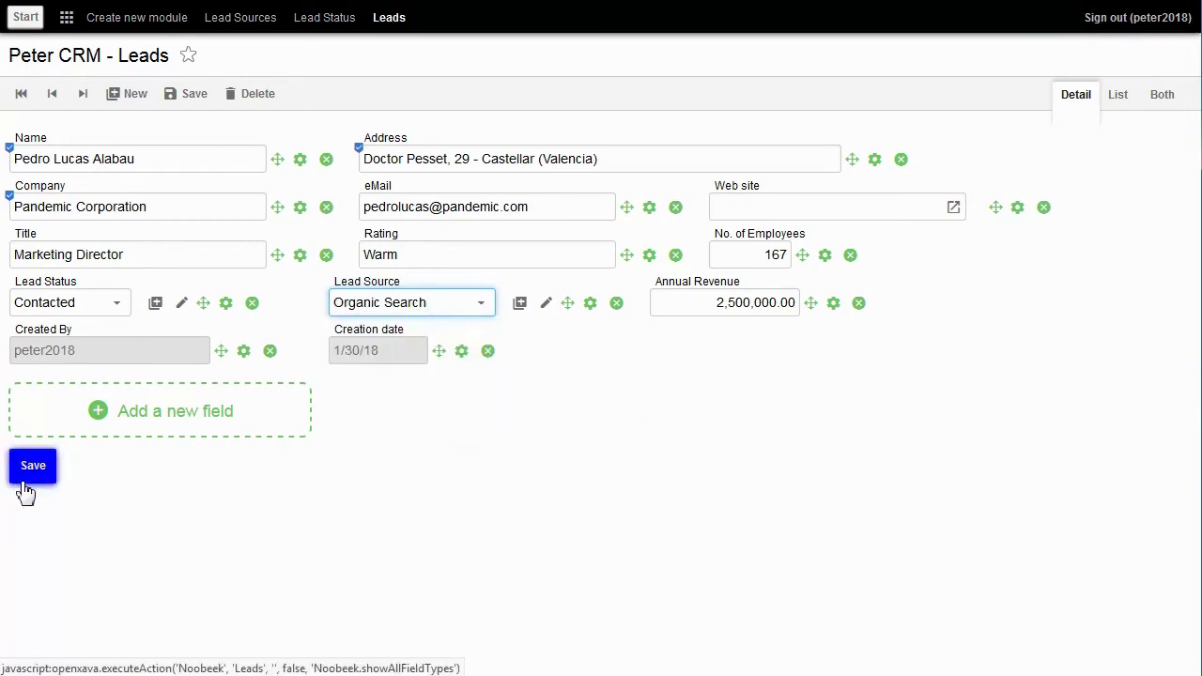